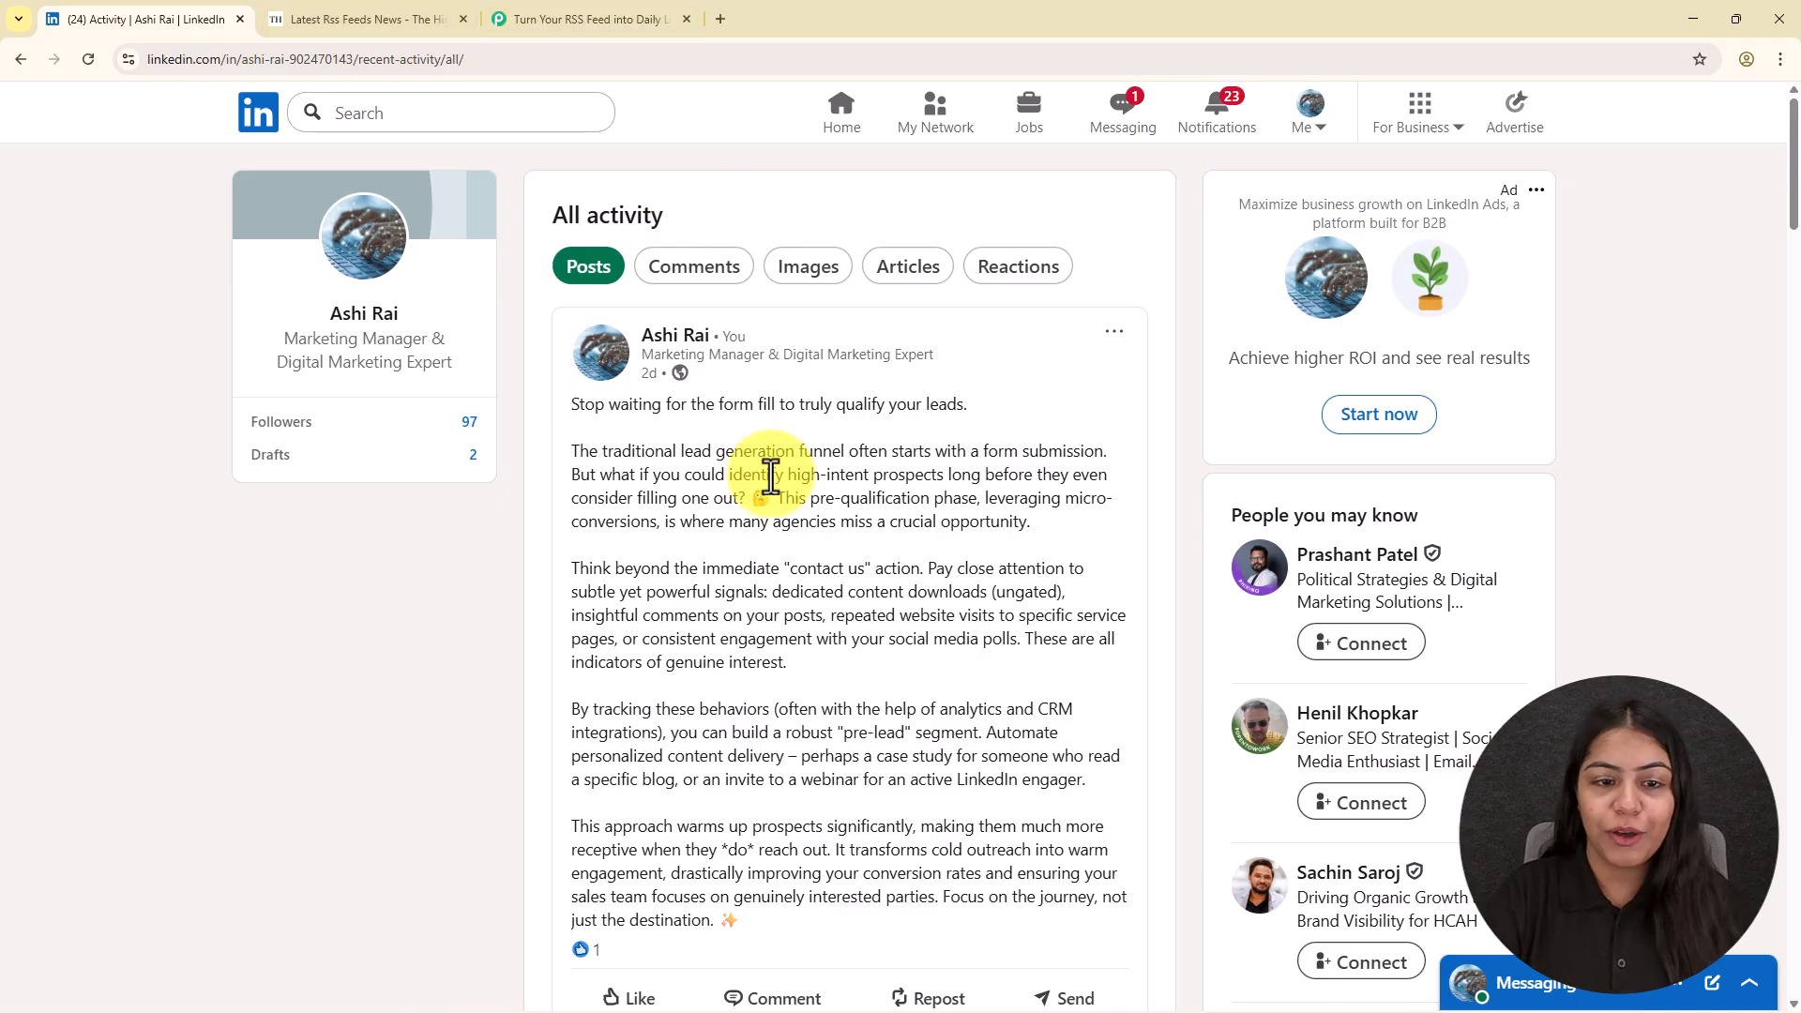
Step: Look at the Pabbly Connect homepage in a separate browser tab and return to the RSS feed workflow
{"action": "left_click", "coordinate": [551, 16]}
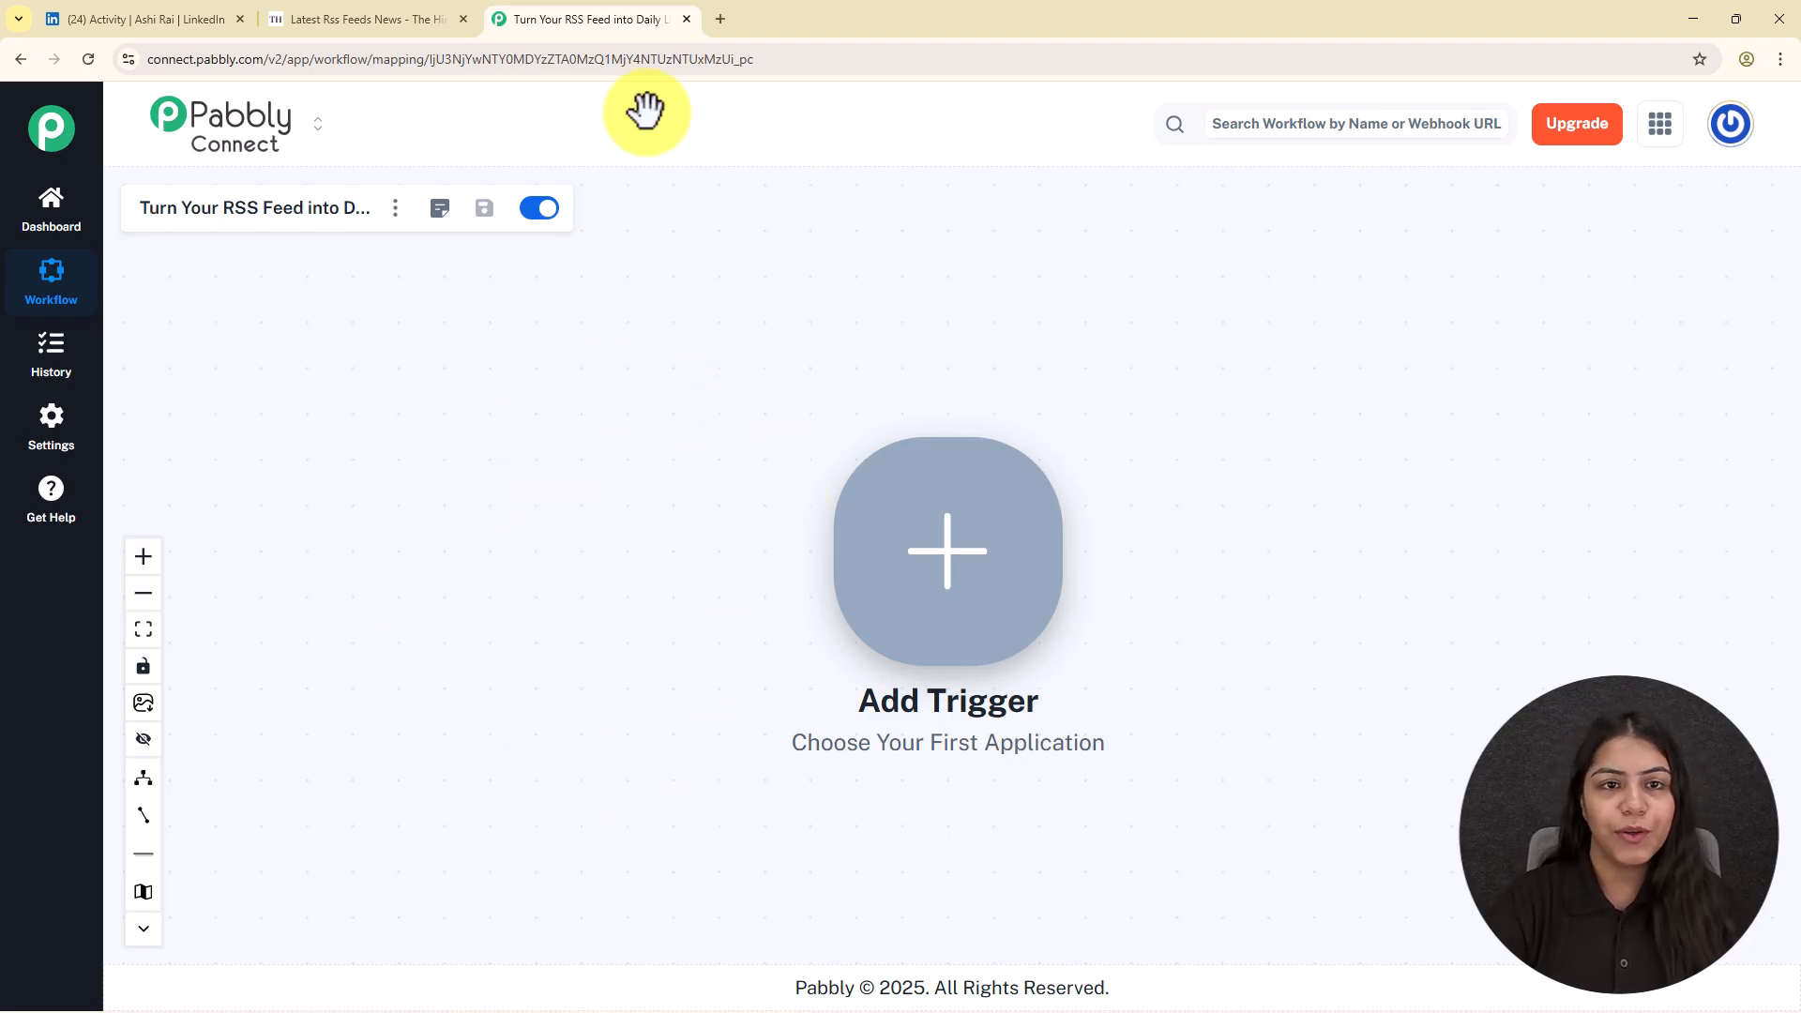
{"action": "left_click", "coordinate": [718, 18]}
{"action": "type", "text": "pa"}
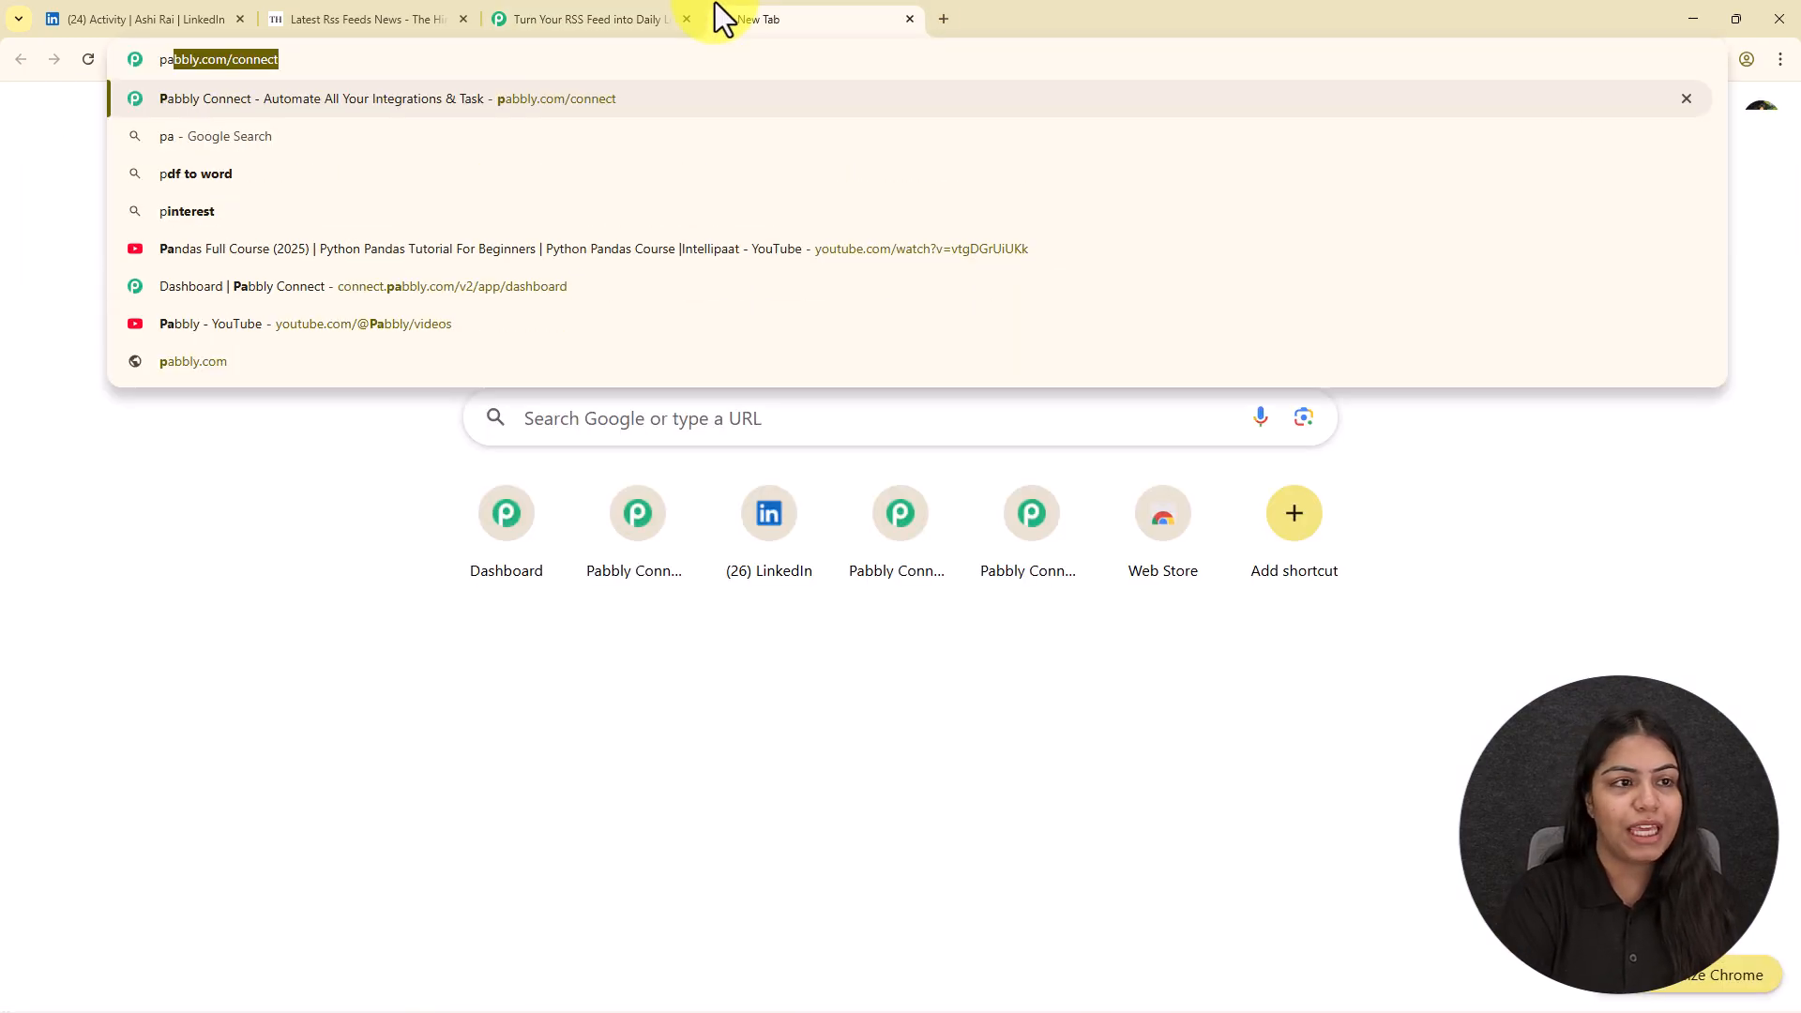
{"action": "type", "text": "bbly"}
{"action": "key", "text": "Return"}
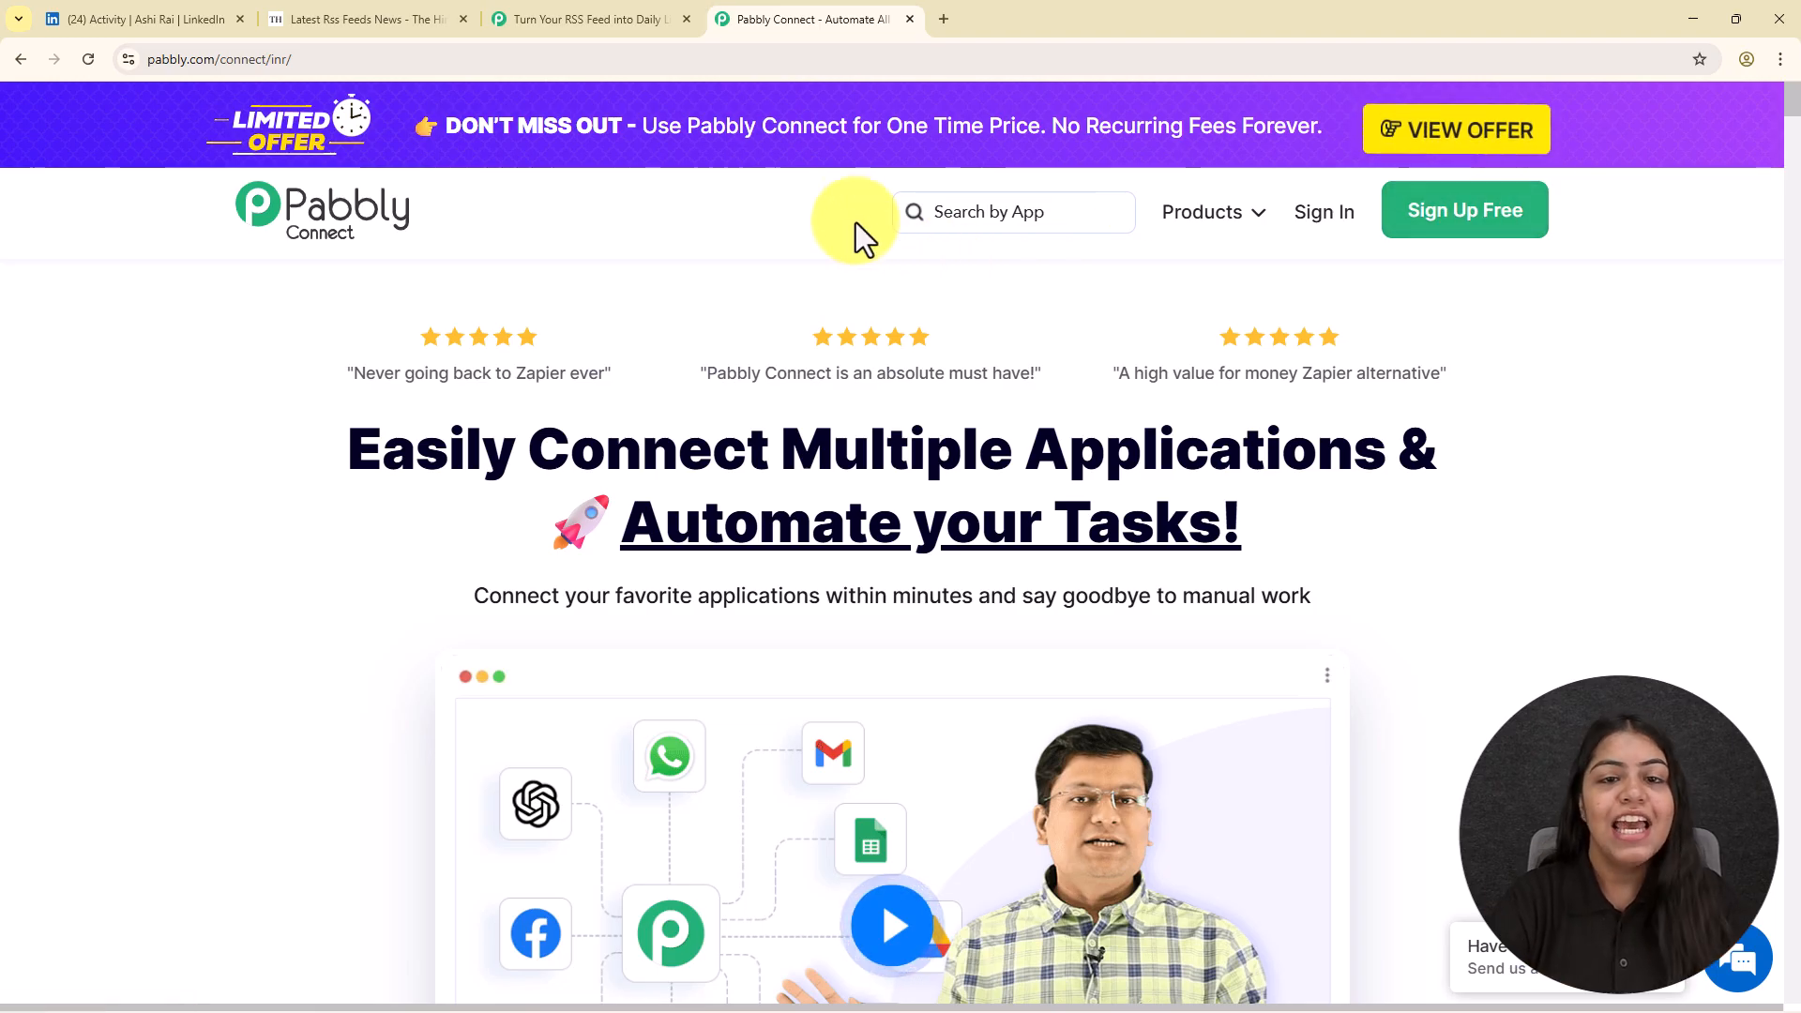
{"action": "left_click", "coordinate": [911, 21]}
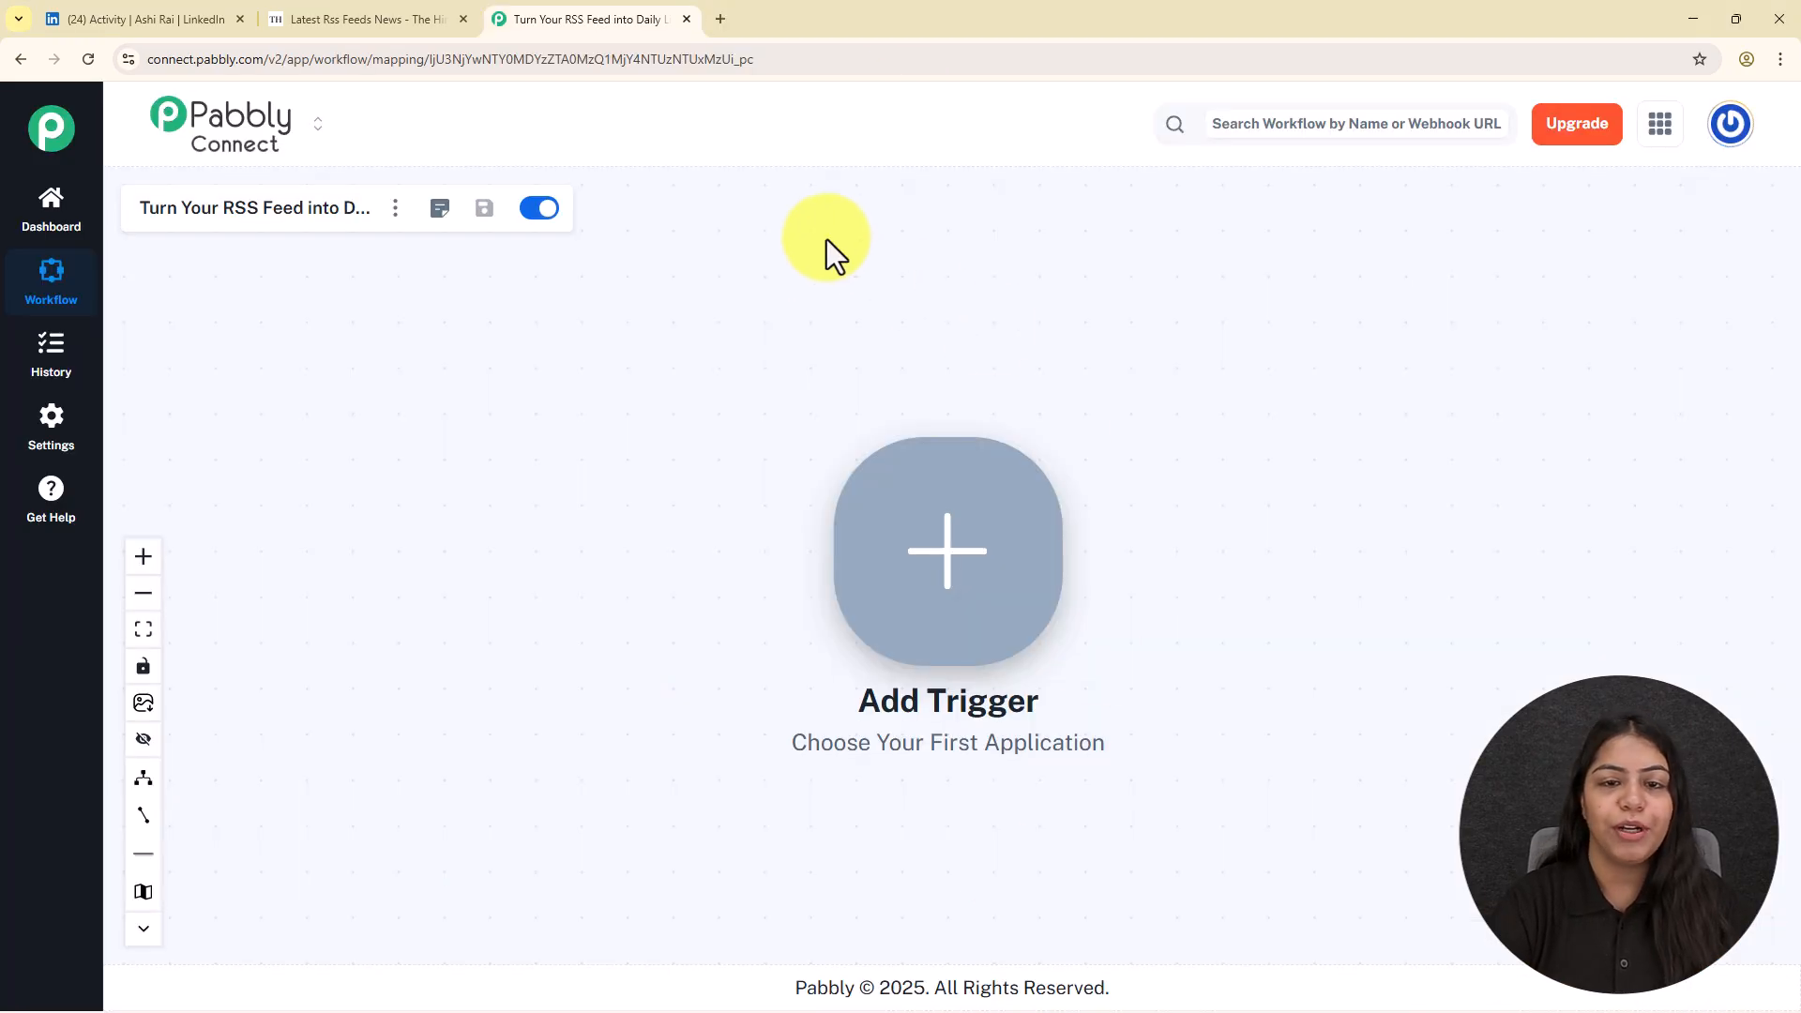
{"action": "scroll", "coordinate": [1188, 783], "scroll_direction": "up", "scroll_amount": 1}
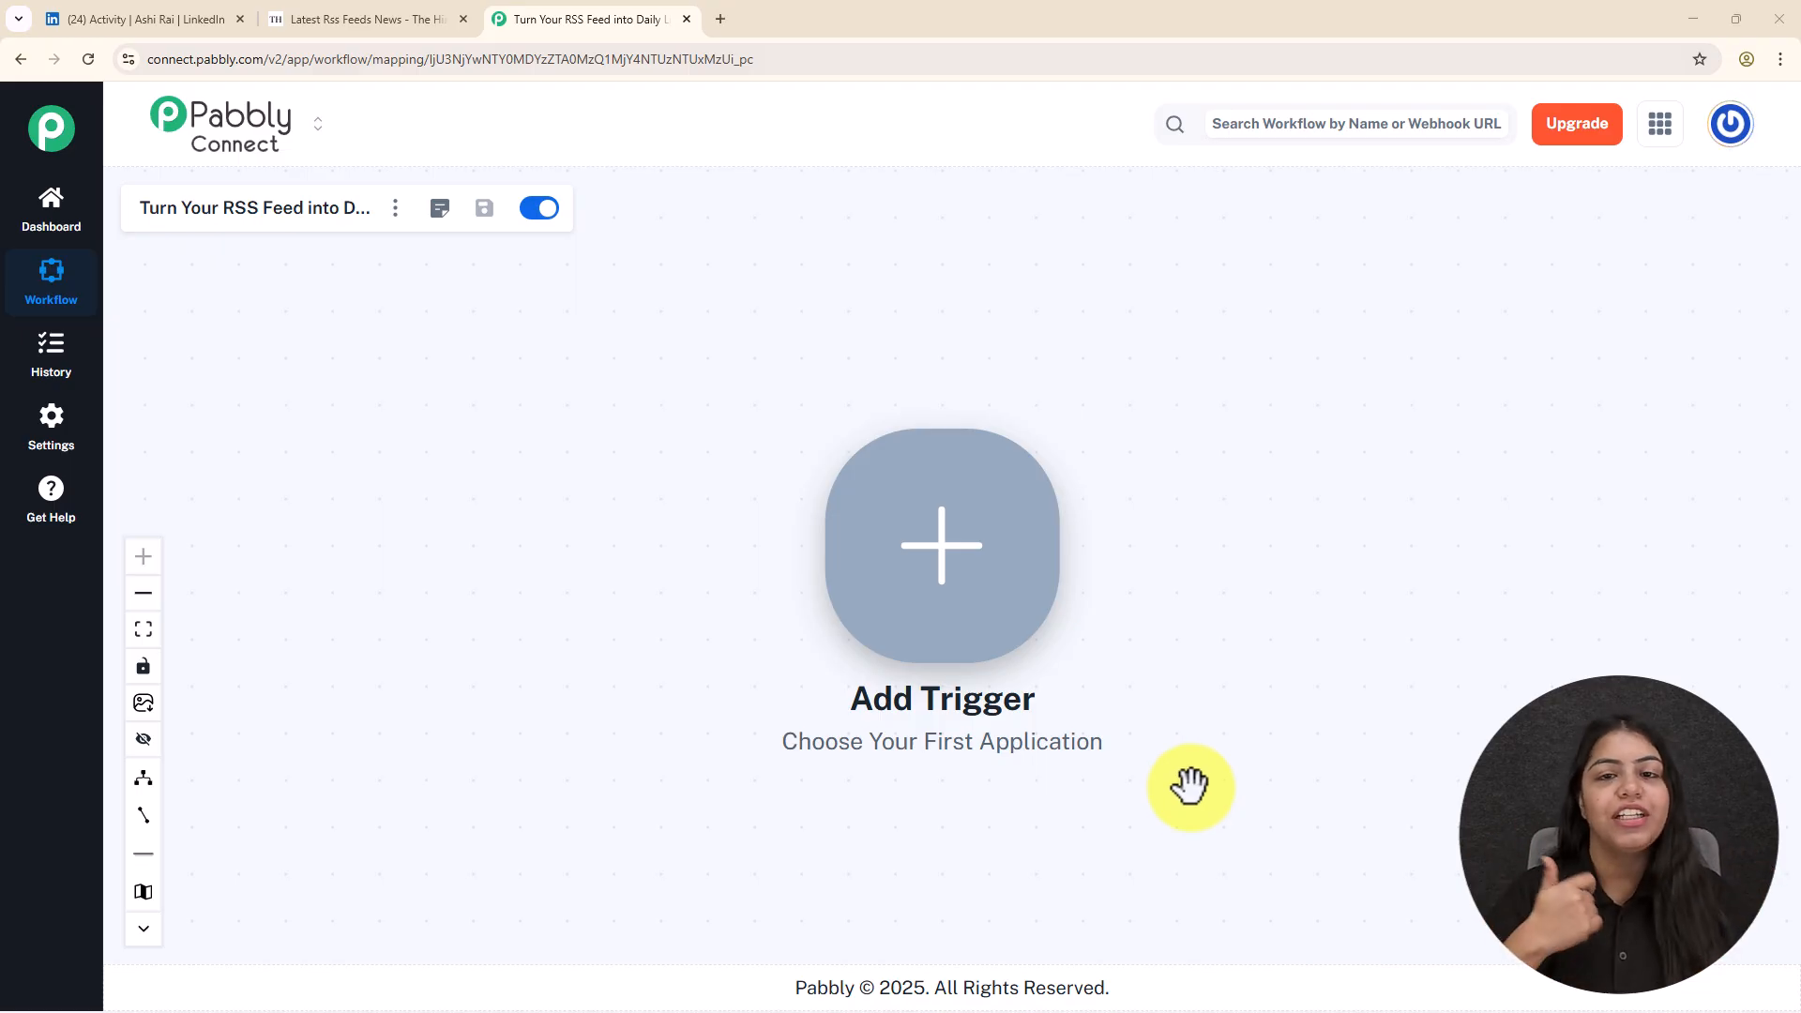
{"action": "left_click_drag", "start_coordinate": [1093, 571], "coordinate": [735, 575]}
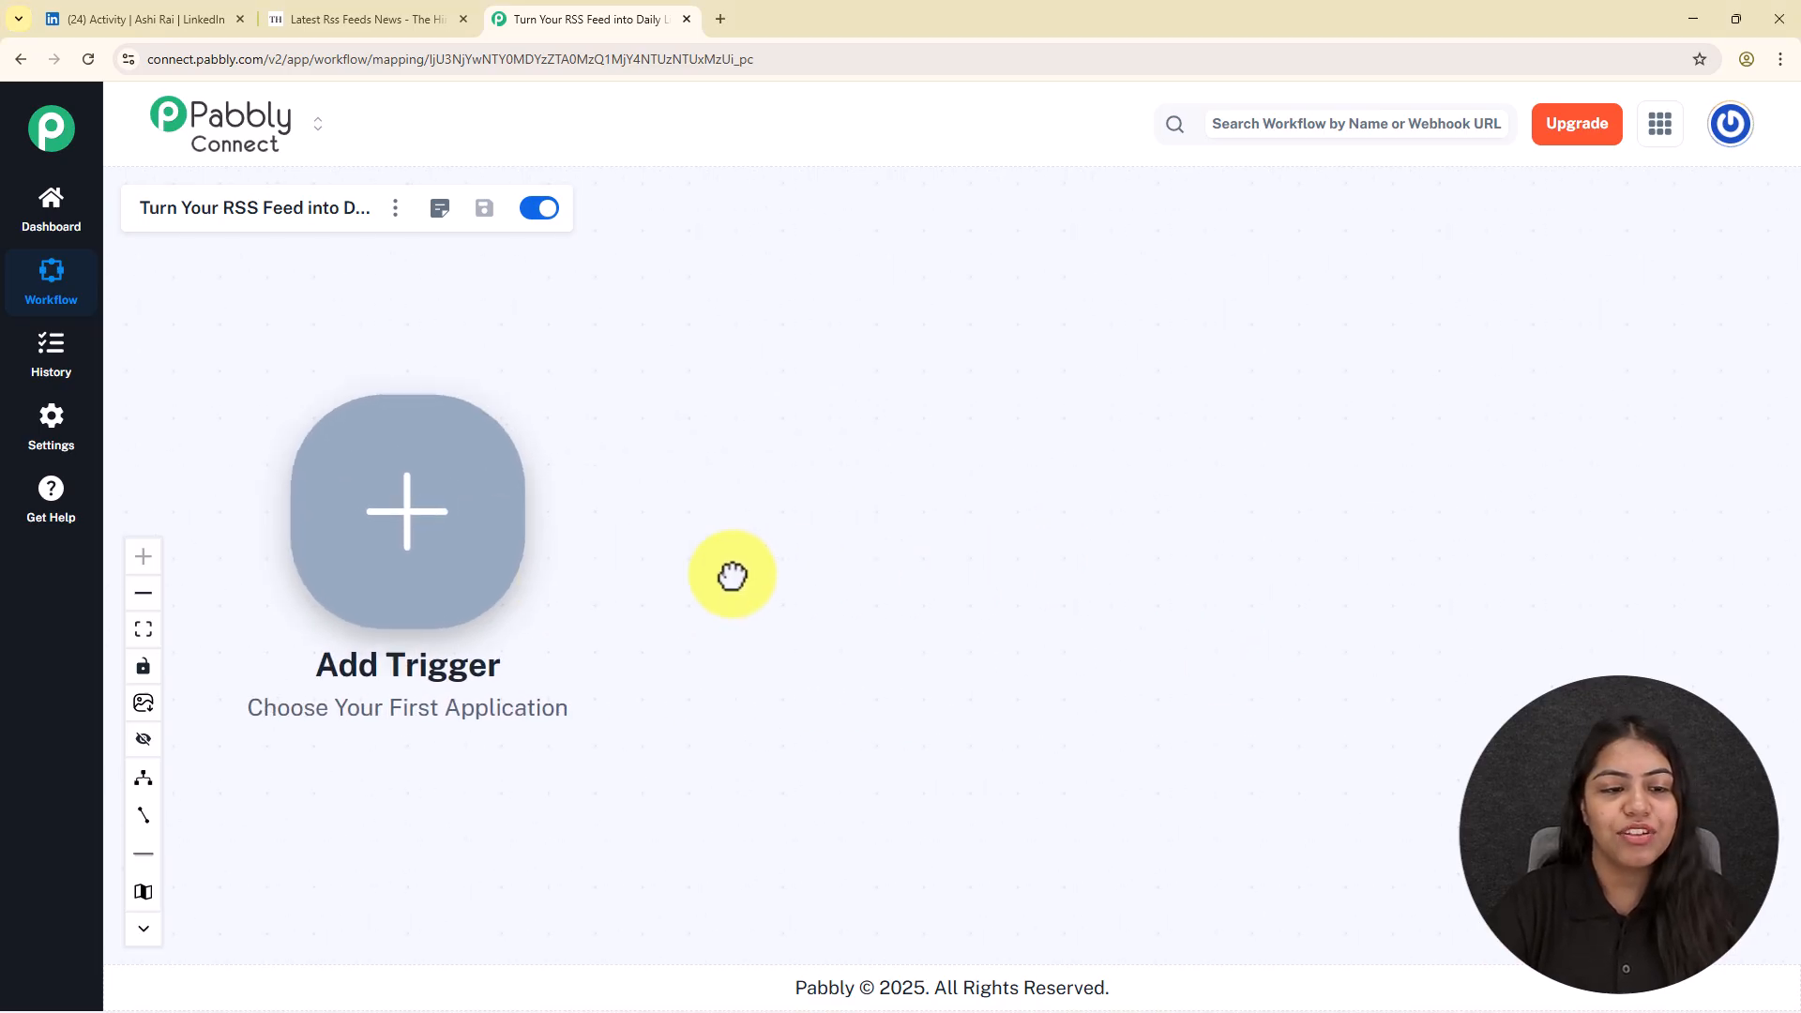
{"action": "right_click", "coordinate": [422, 464]}
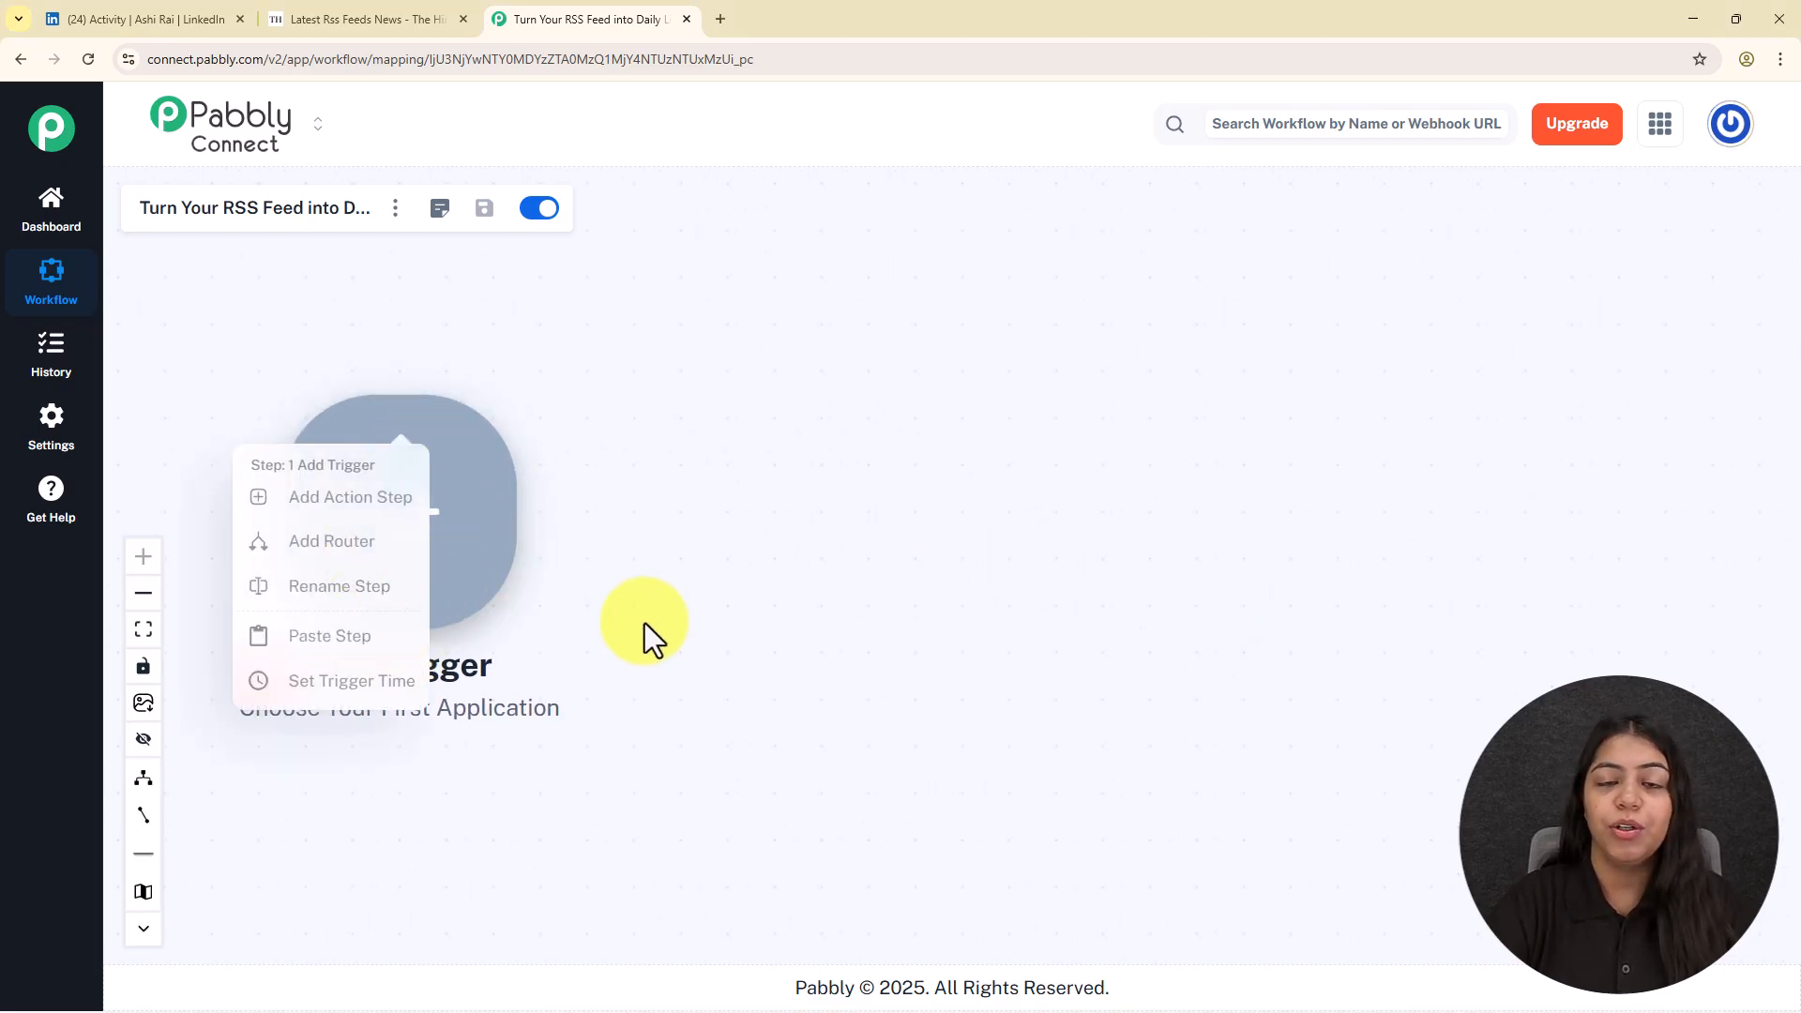
{"action": "left_click", "coordinate": [879, 522]}
{"action": "scroll", "coordinate": [880, 522], "scroll_direction": "down", "scroll_amount": 1}
{"action": "left_click_drag", "start_coordinate": [879, 523], "coordinate": [769, 522]}
{"action": "scroll", "coordinate": [832, 582], "scroll_direction": "up", "scroll_amount": 1}
{"action": "left_click_drag", "start_coordinate": [832, 583], "coordinate": [936, 588]}
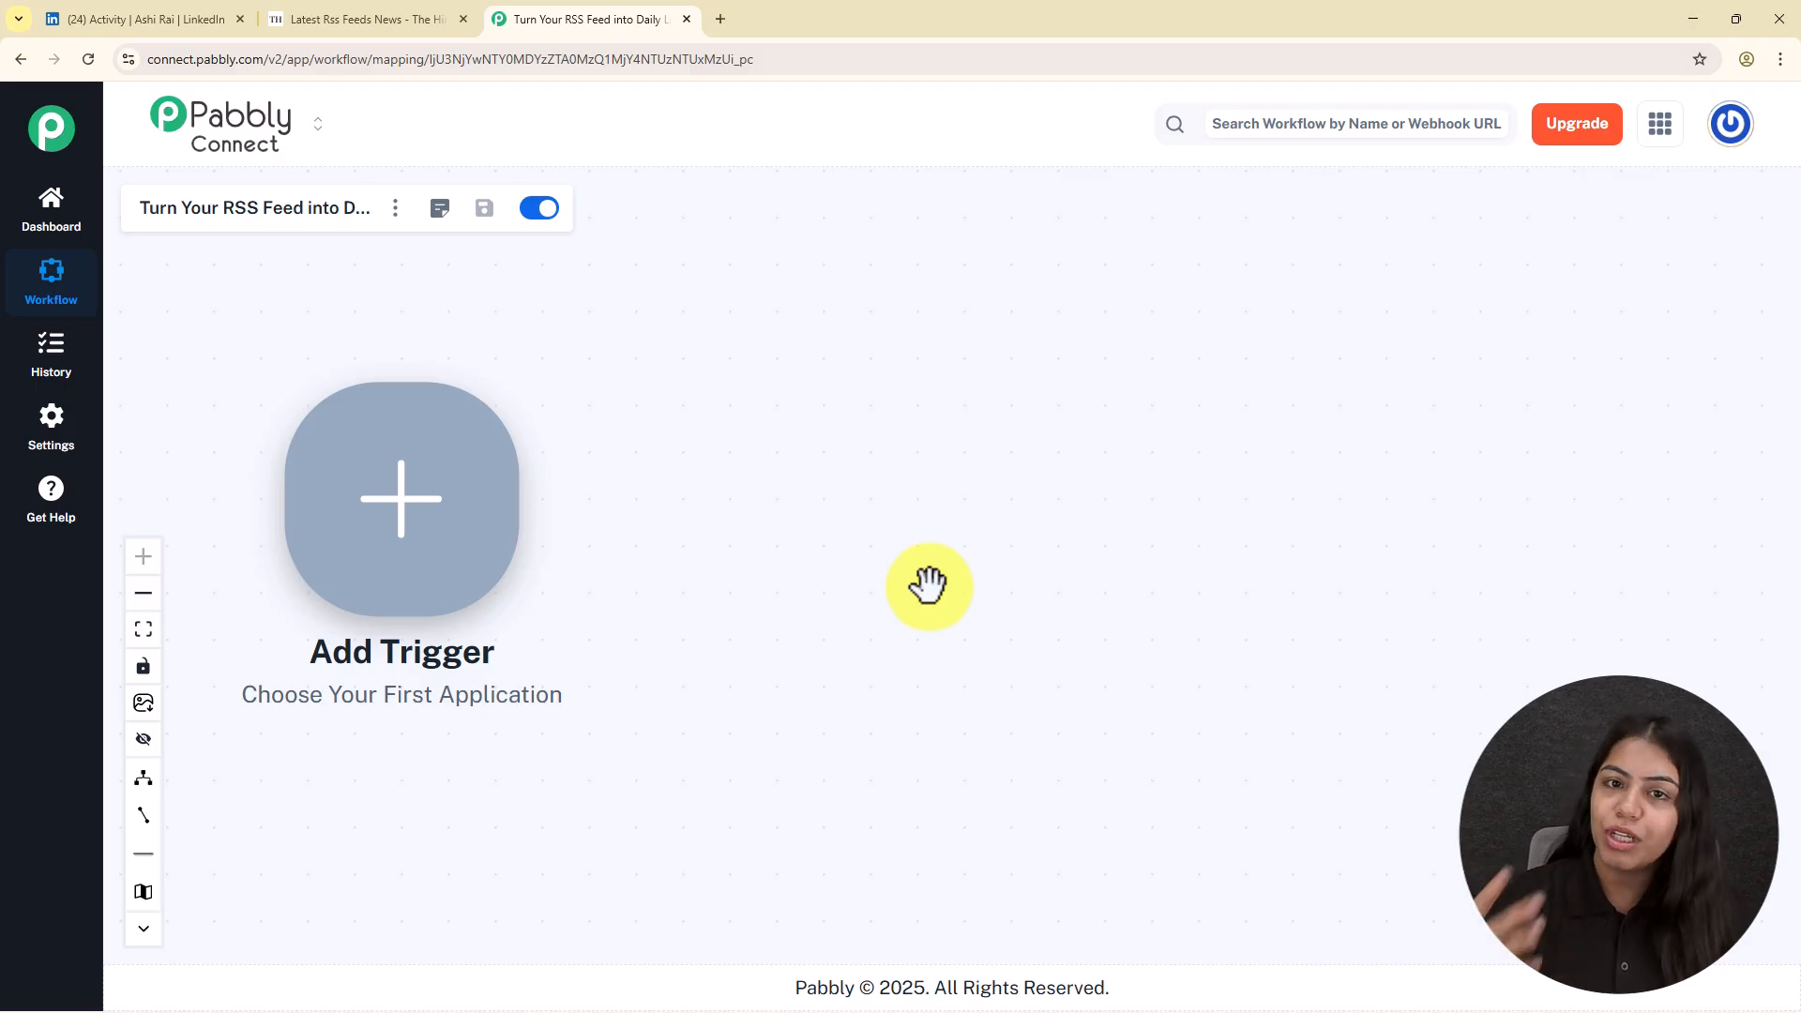
Step: Set the workflow's trigger to RSS (Pabbly) with the New Item in Feed event and connect it
{"action": "left_click", "coordinate": [462, 542]}
{"action": "type", "text": "Rss"}
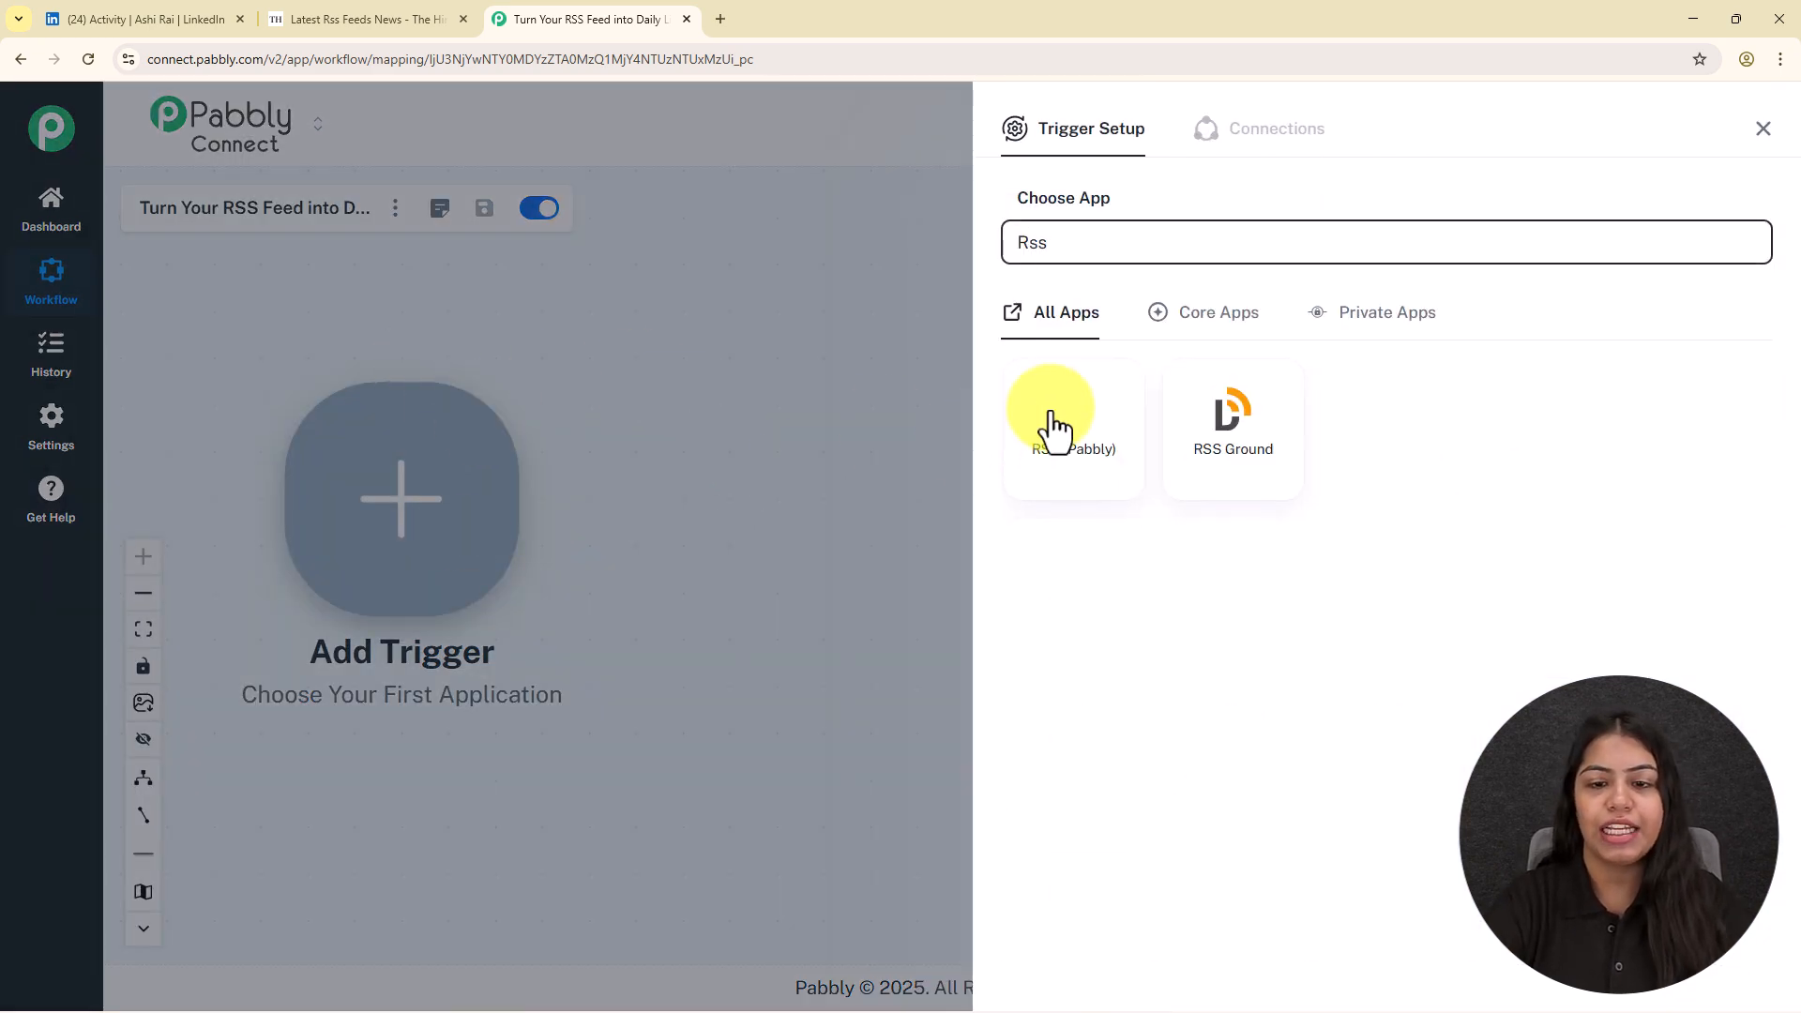
{"action": "left_click", "coordinate": [1102, 424]}
{"action": "left_click", "coordinate": [1288, 364]}
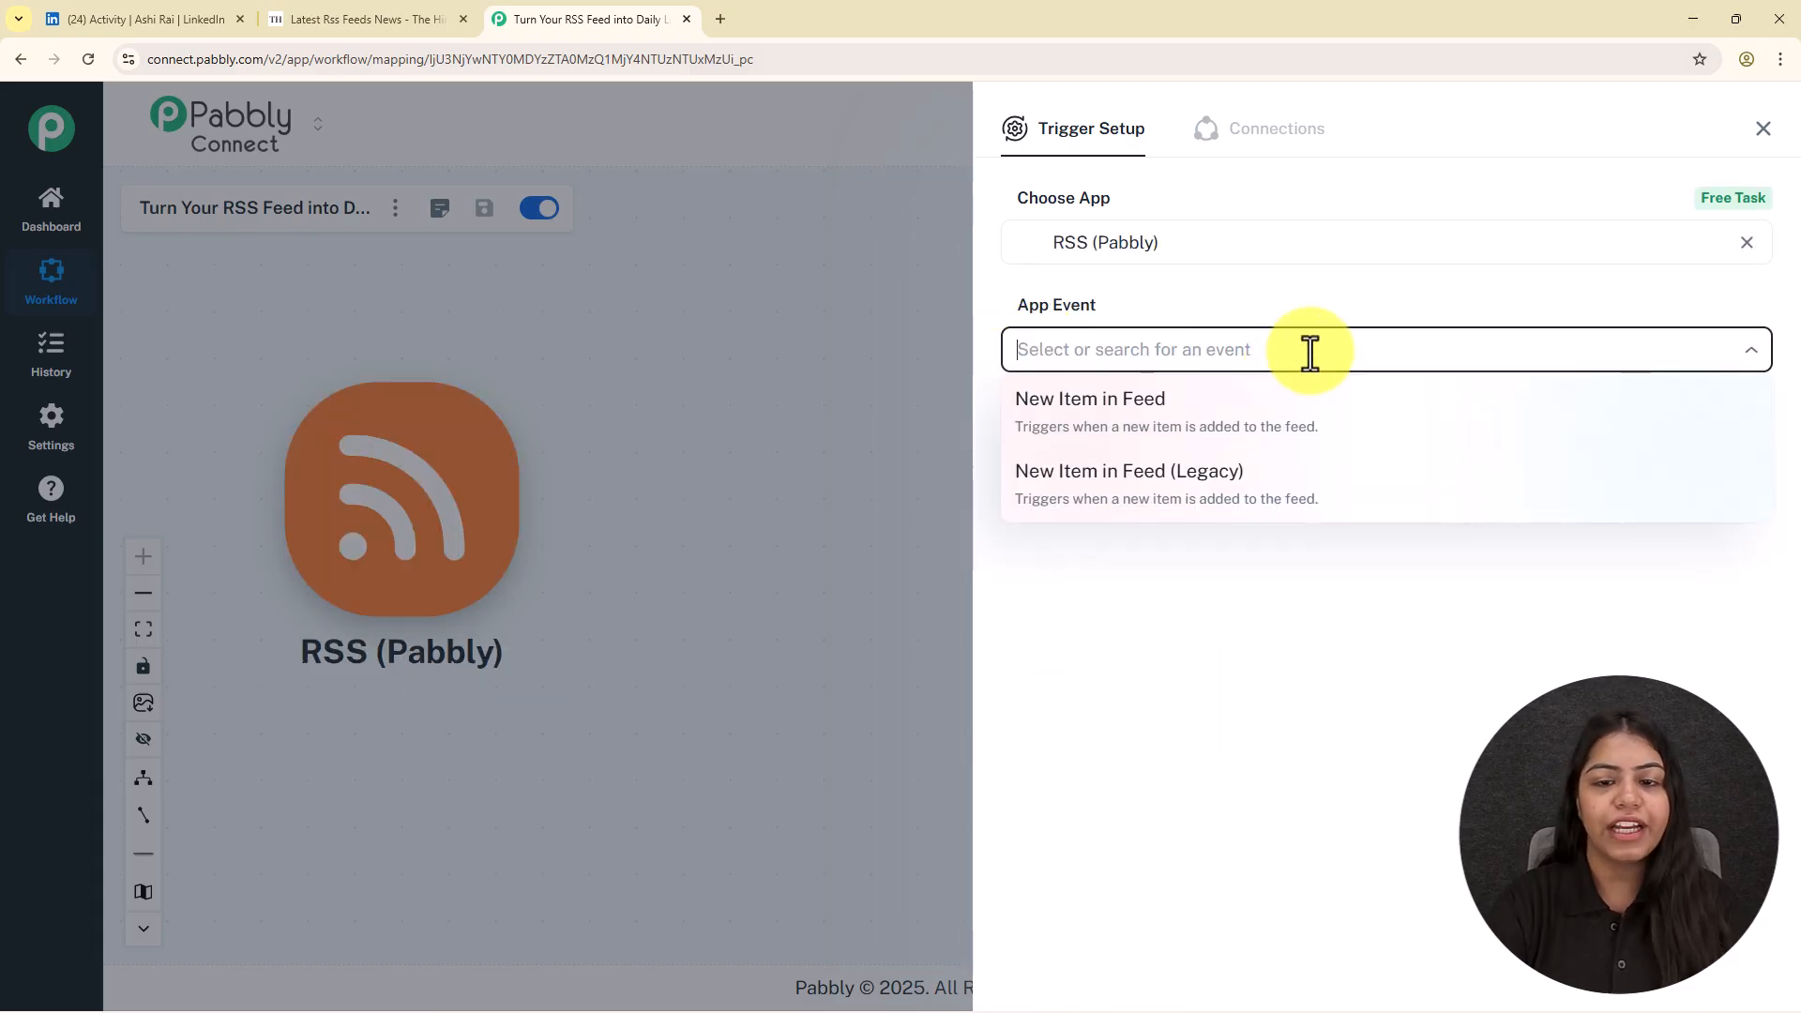
{"action": "left_click", "coordinate": [1193, 413]}
{"action": "left_click", "coordinate": [1055, 434]}
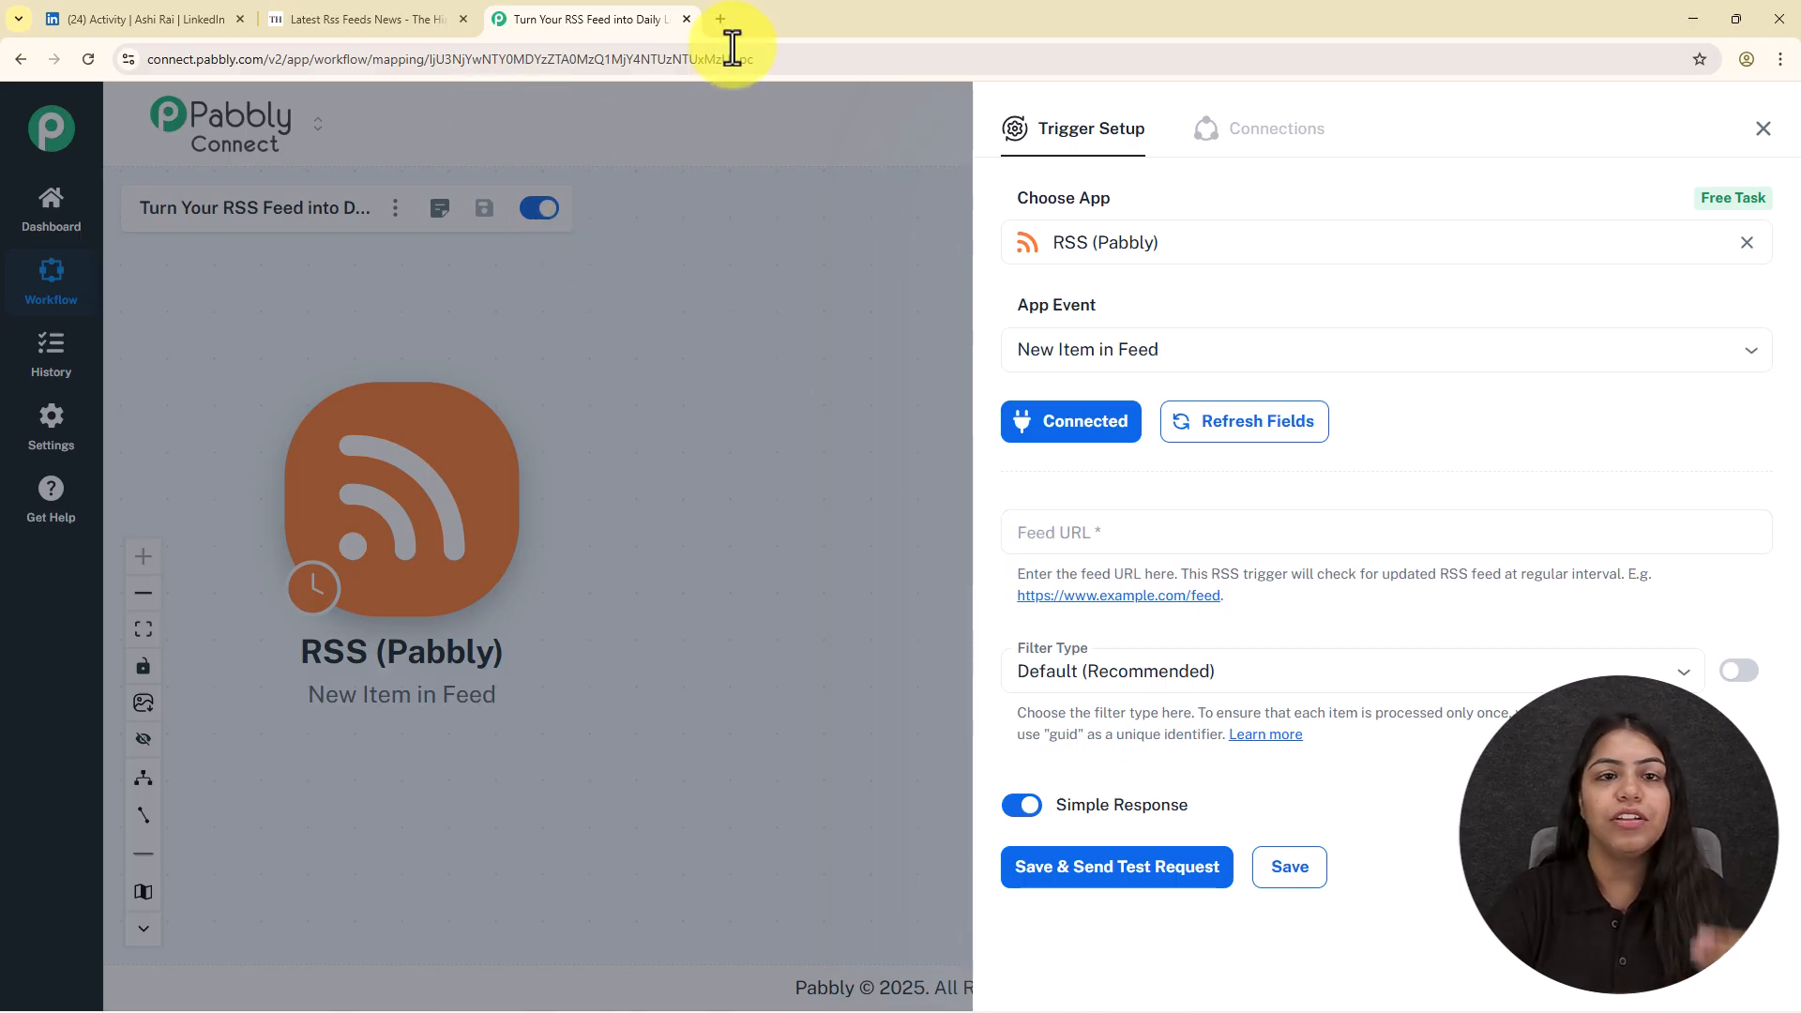
Step: Search Google for "RSS FEED the hindu" in a new tab and open The Hindu's RSS feeds page
{"action": "left_click", "coordinate": [721, 18]}
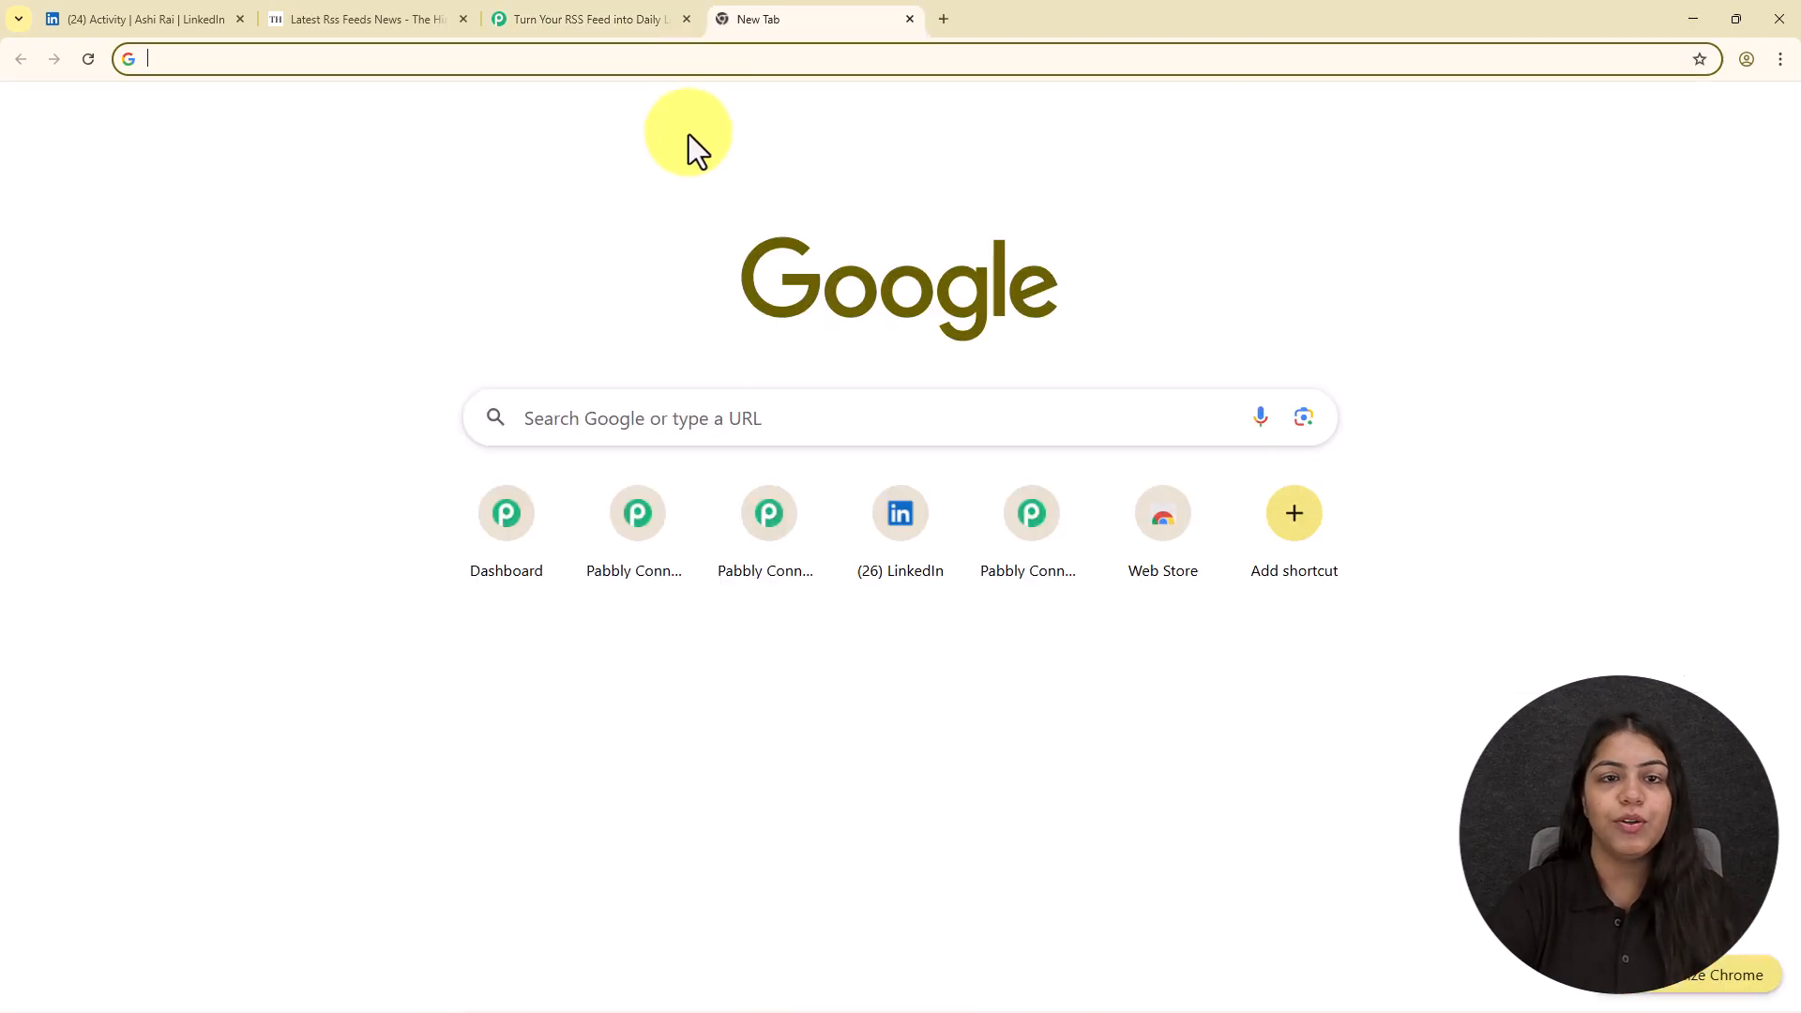
{"action": "left_click", "coordinate": [605, 410]}
{"action": "type", "text": "R"}
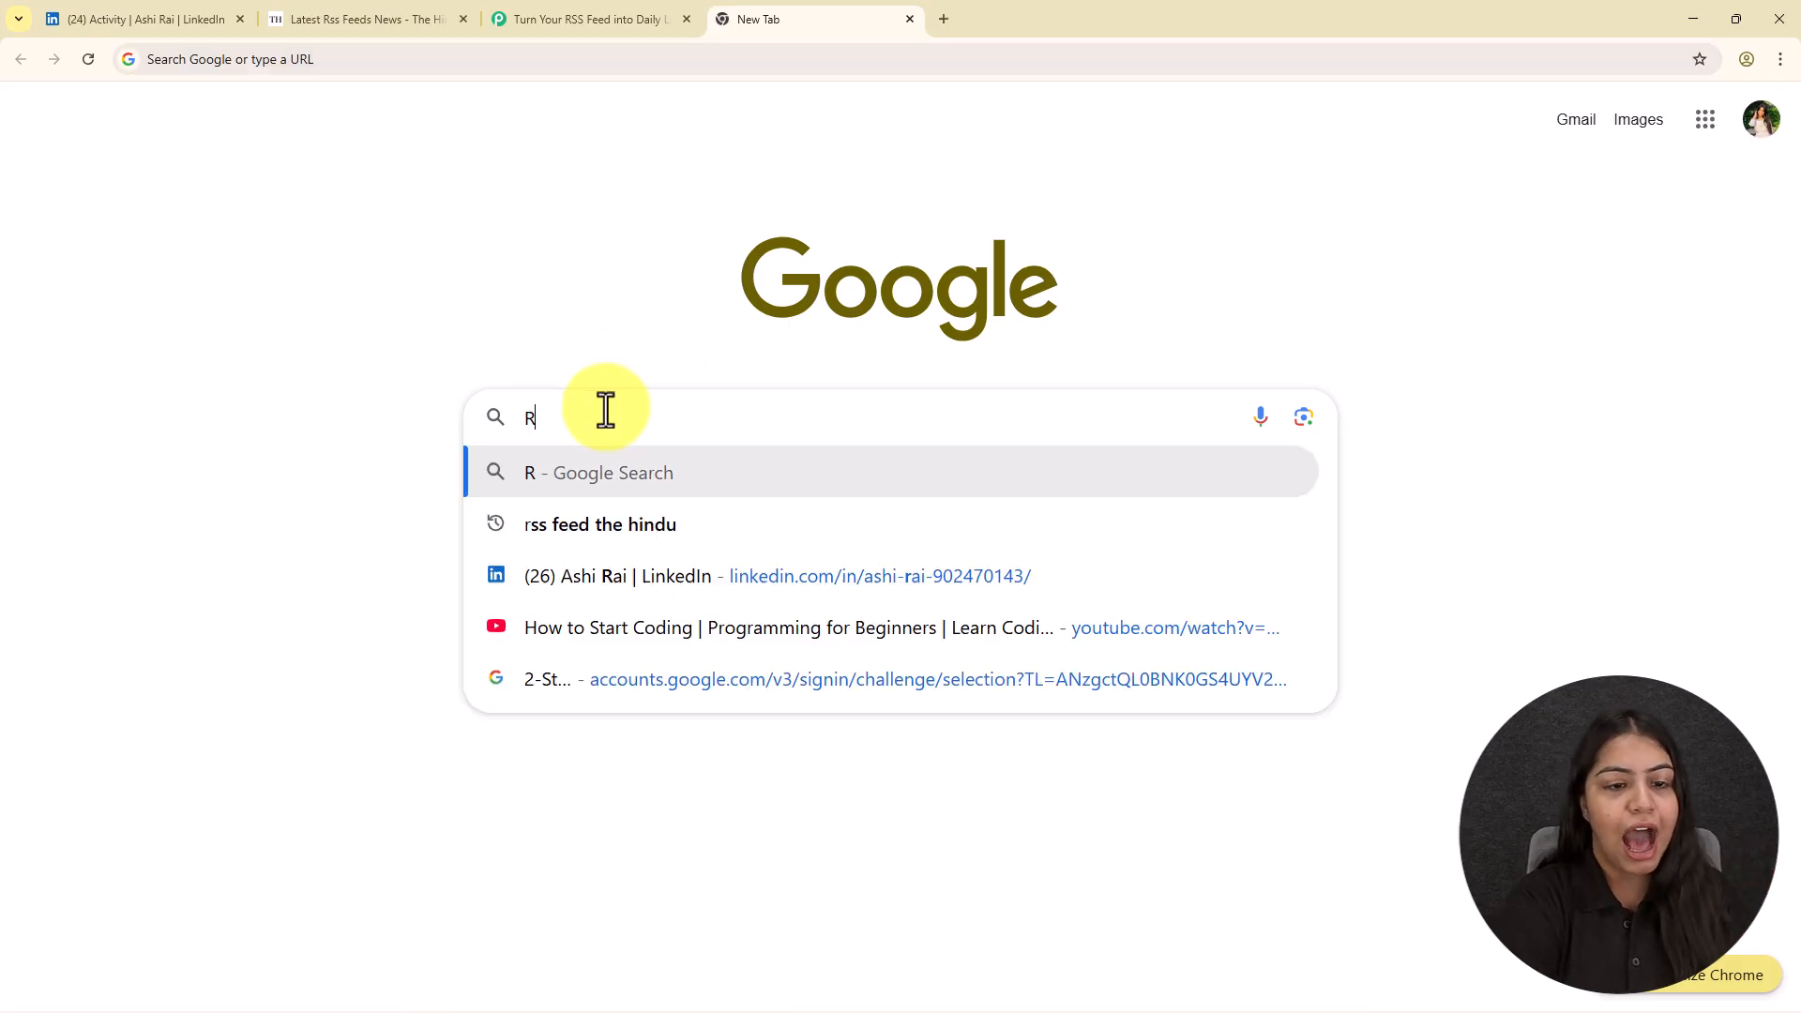
{"action": "type", "text": "SS FEED the hindu"}
{"action": "key", "text": "Return"}
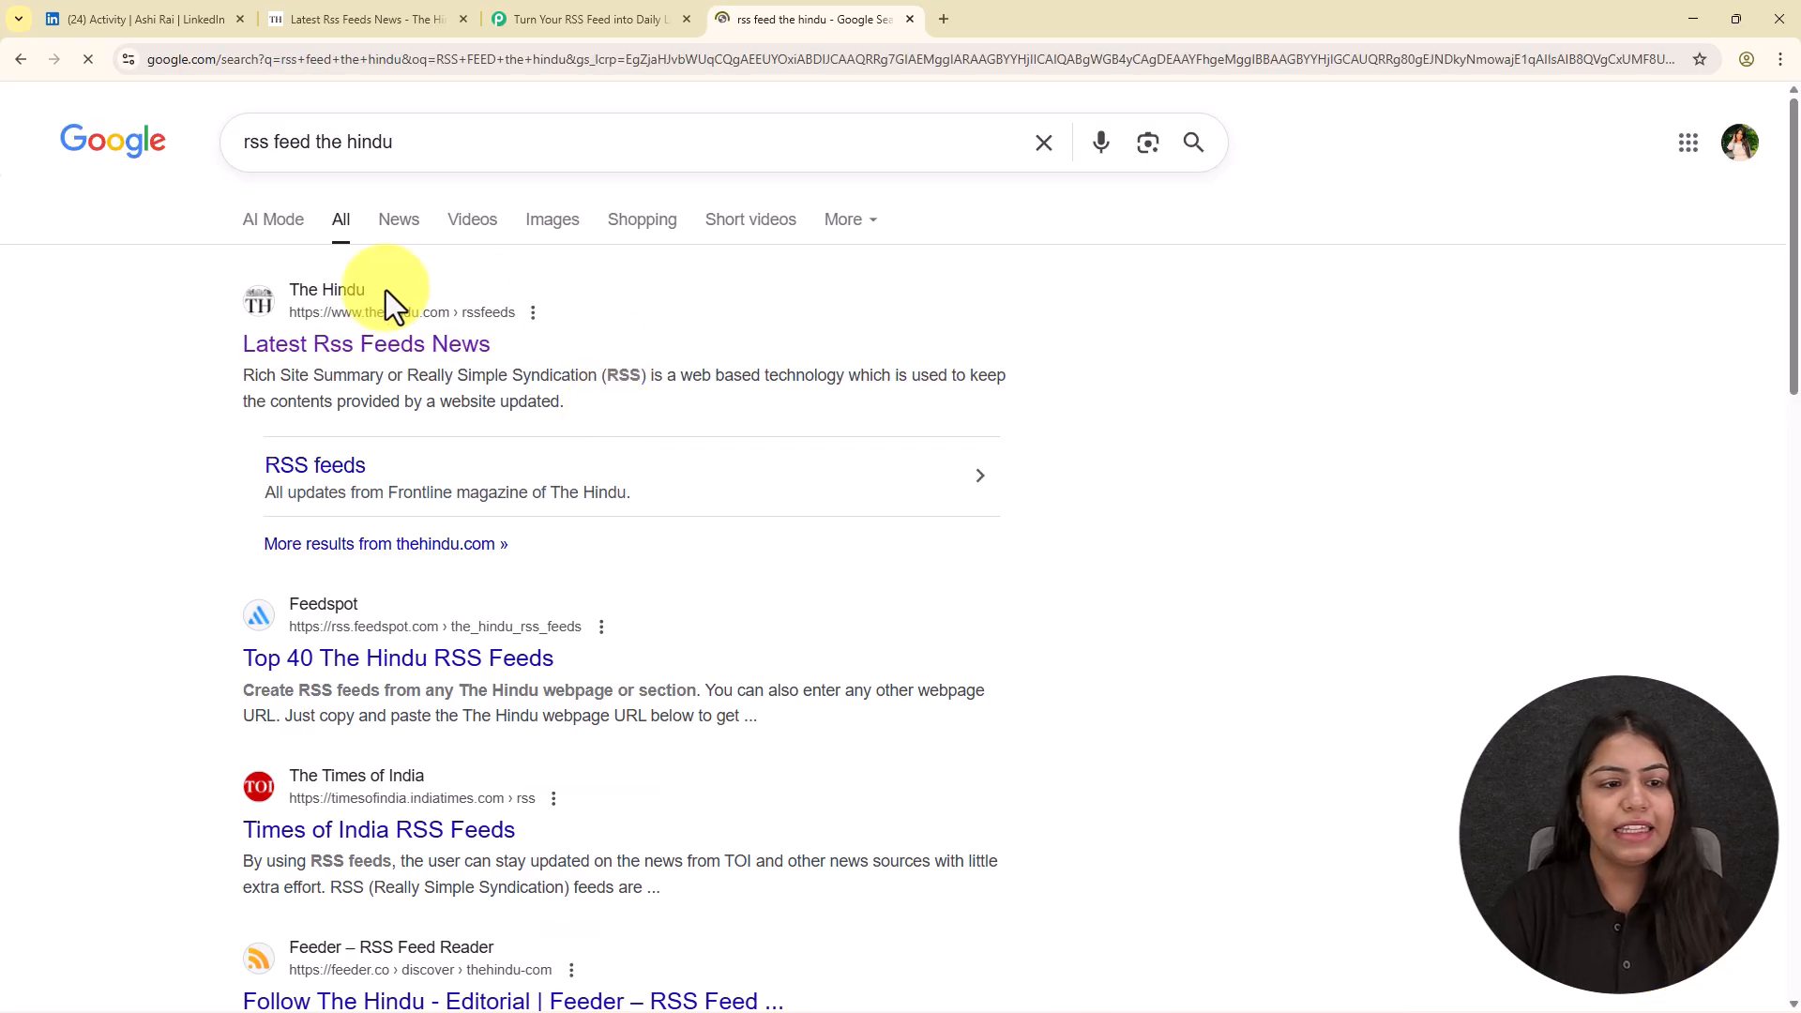
{"action": "left_click", "coordinate": [356, 340]}
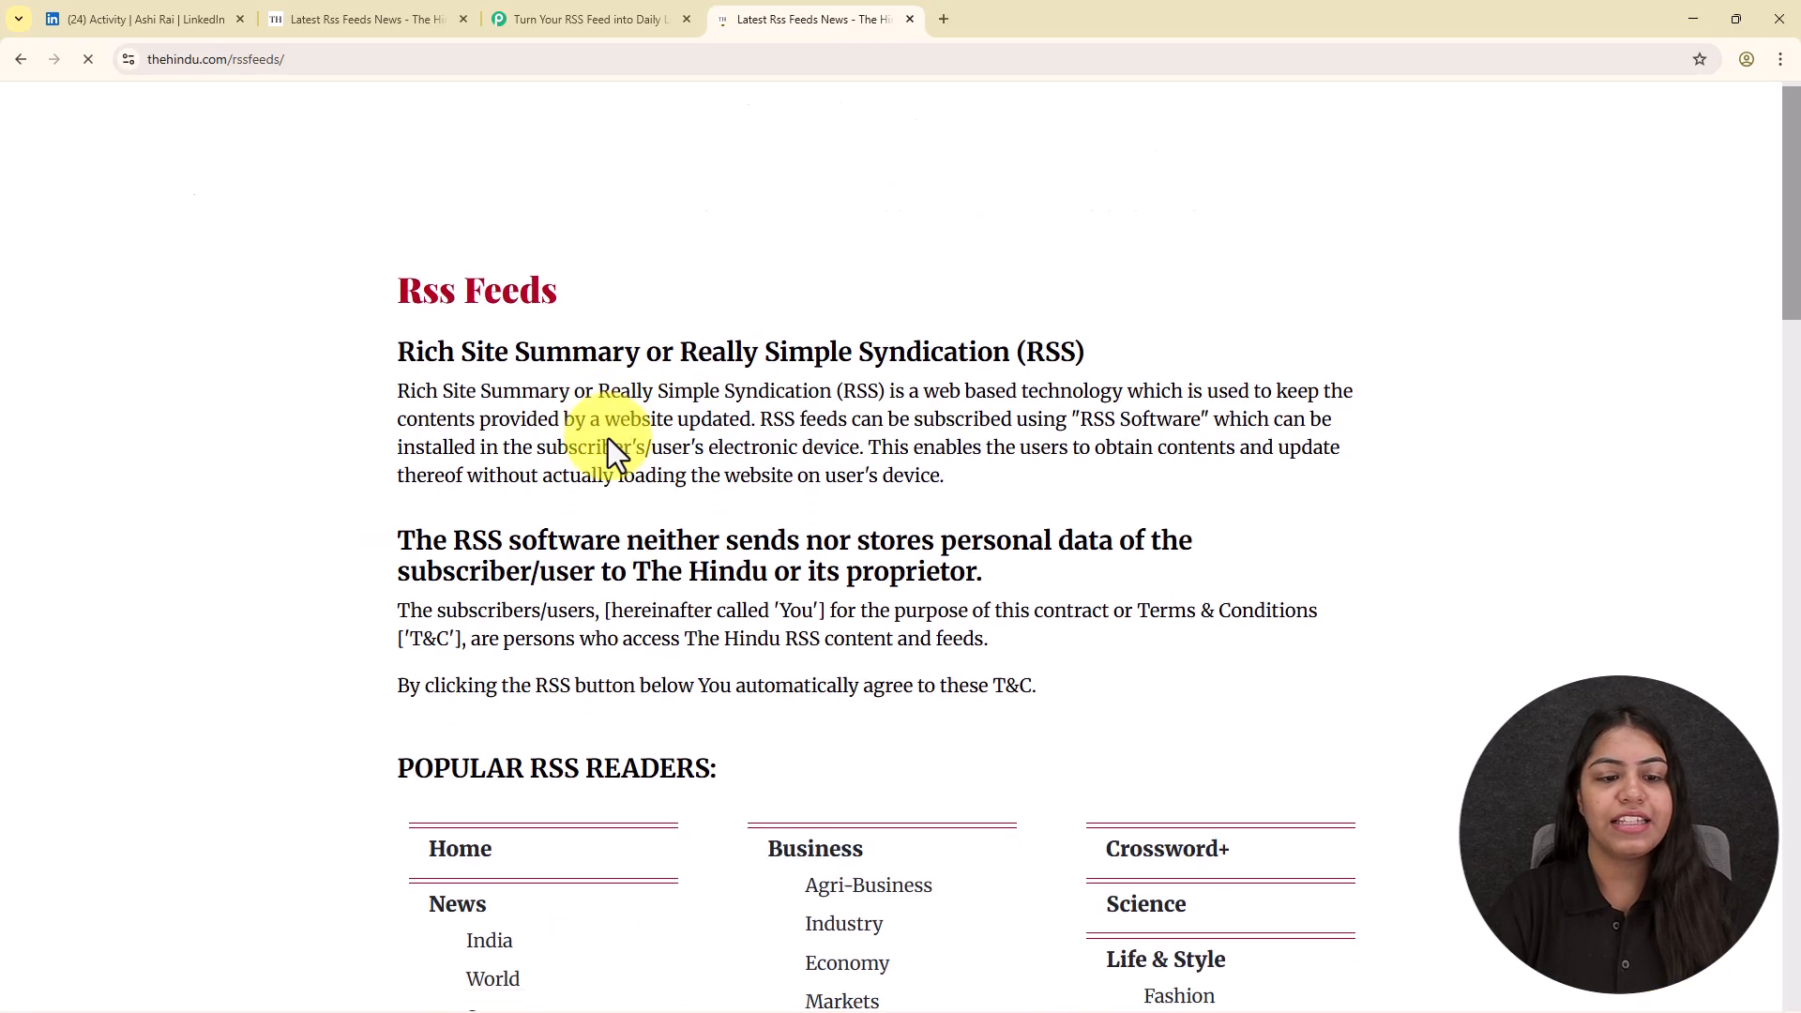
Step: Open The Hindu's main Business feed and copy its address into the RSS trigger's Feed URL
{"action": "scroll", "coordinate": [600, 469], "scroll_direction": "down", "scroll_amount": 7}
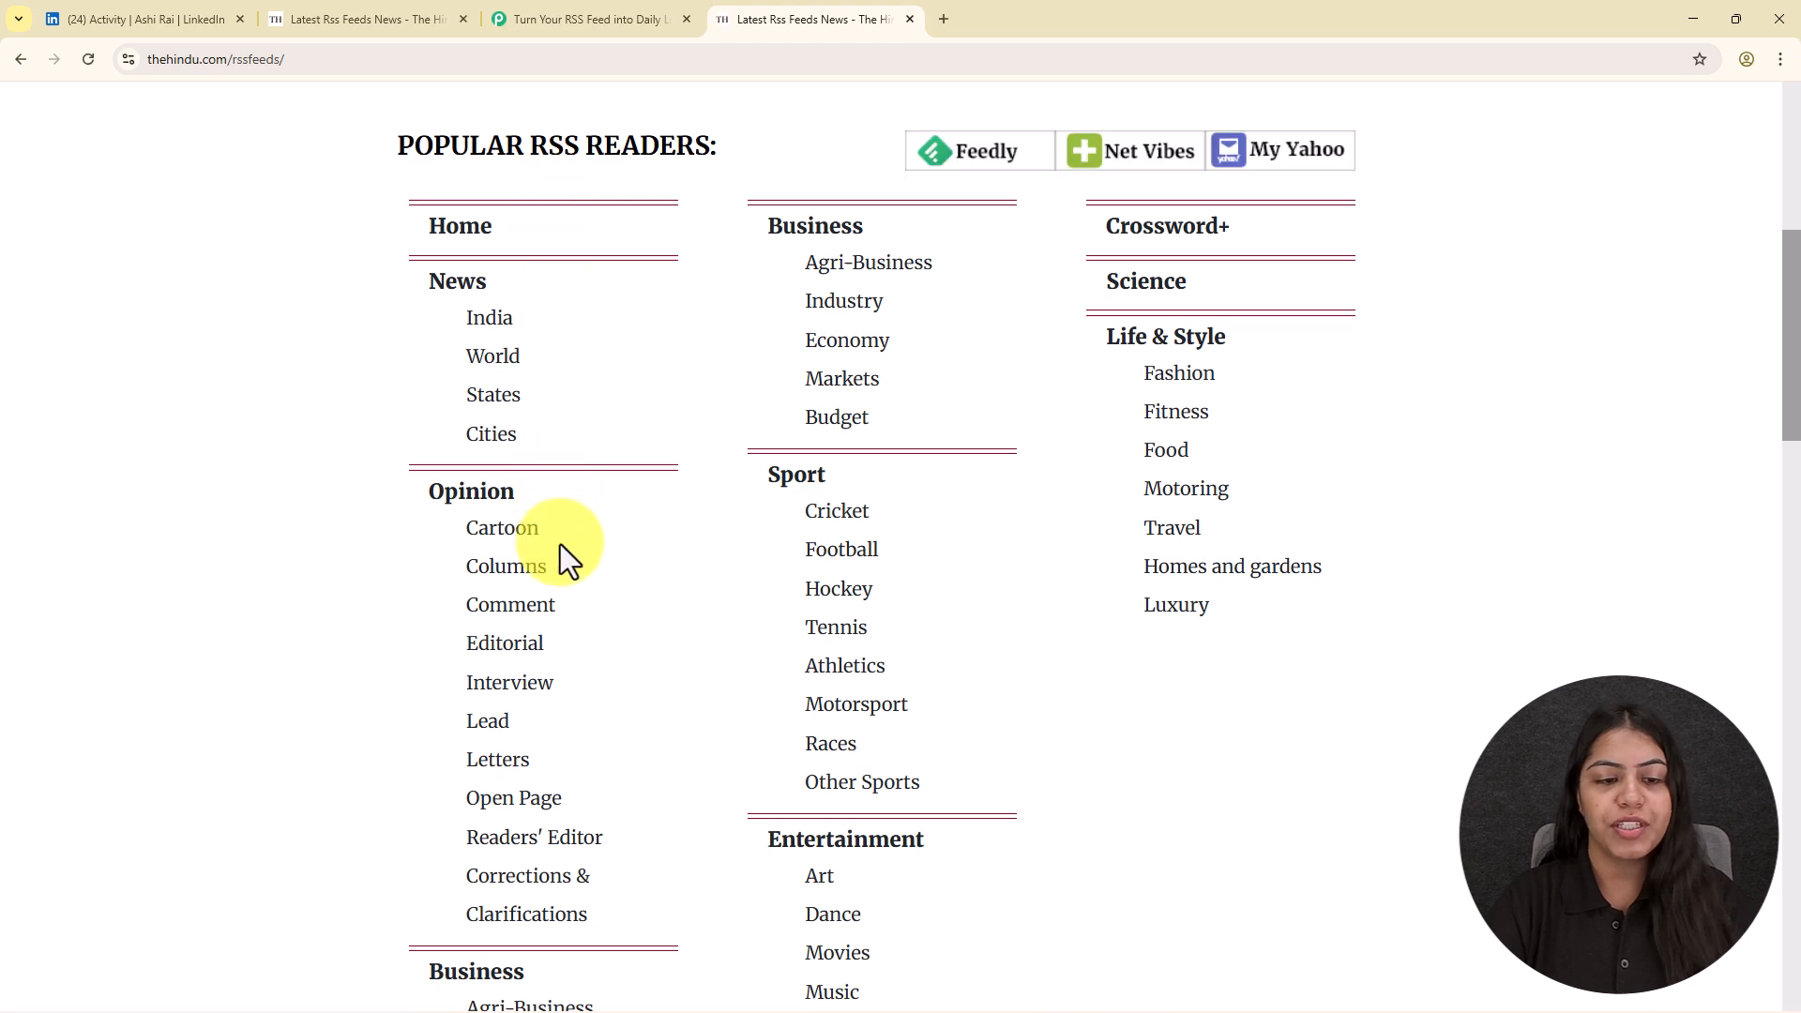
{"action": "scroll", "coordinate": [870, 200], "scroll_direction": "up", "scroll_amount": 2}
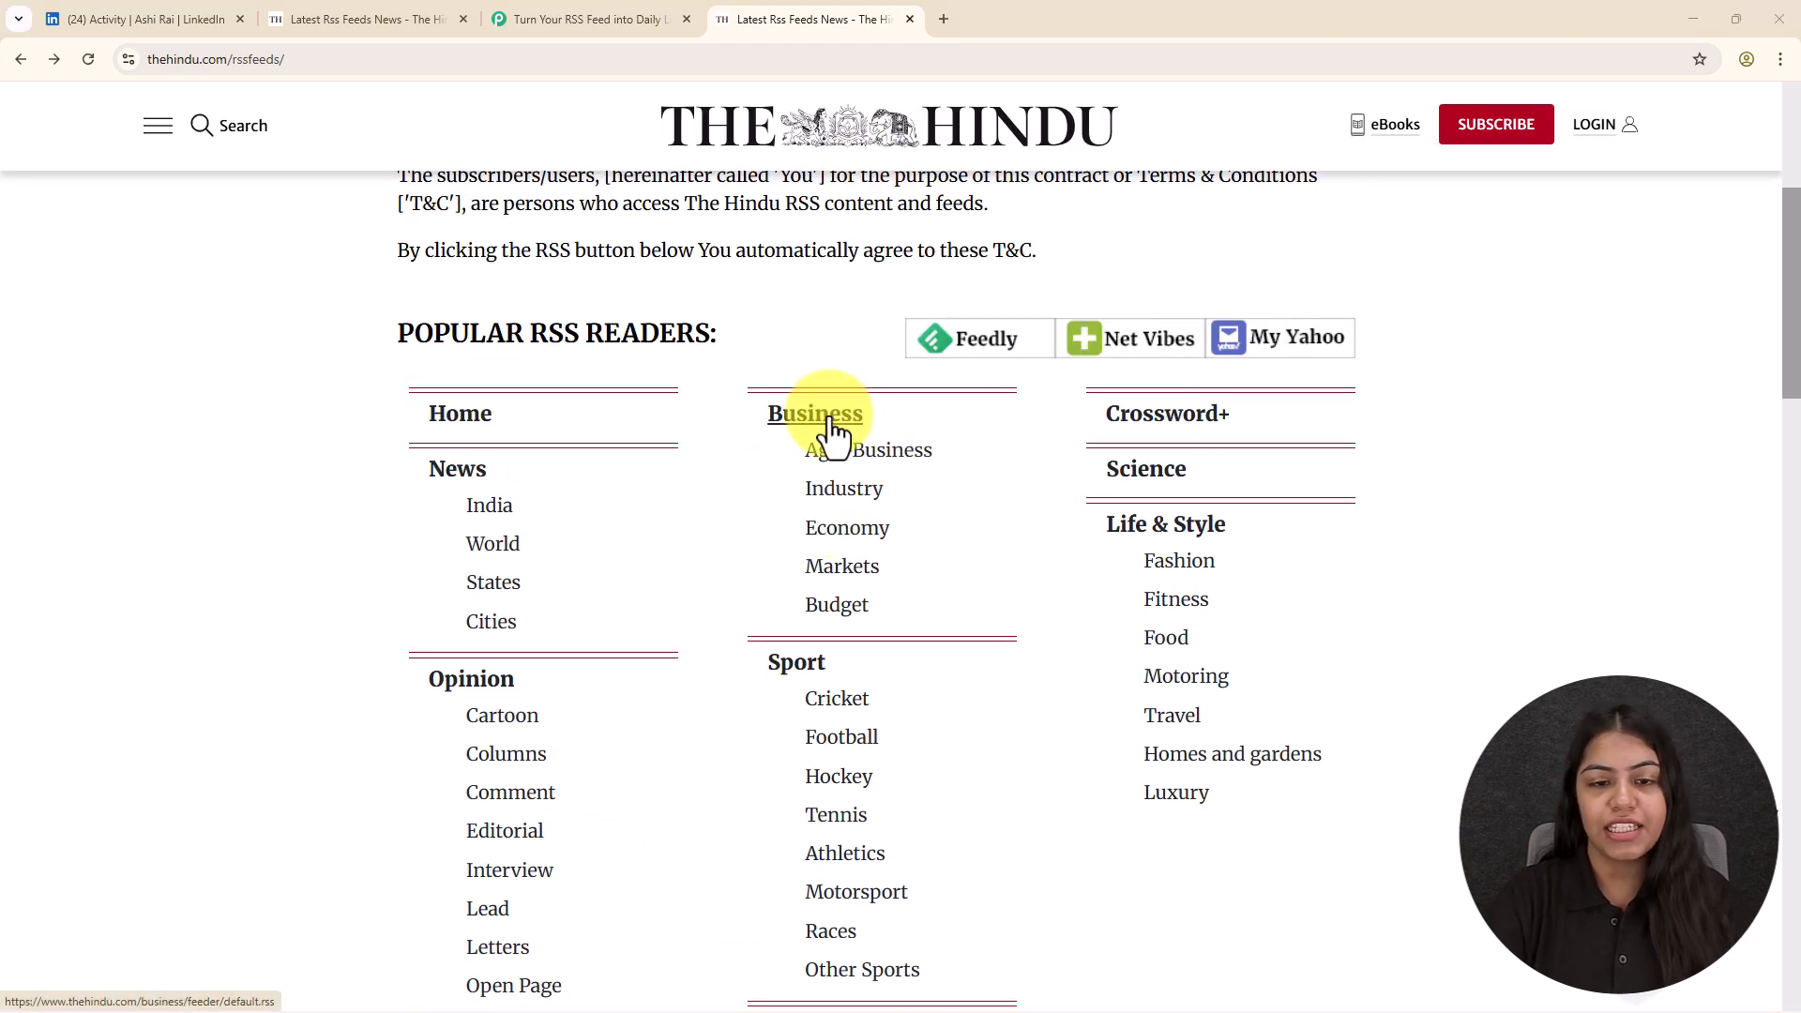
{"action": "left_click", "coordinate": [831, 432]}
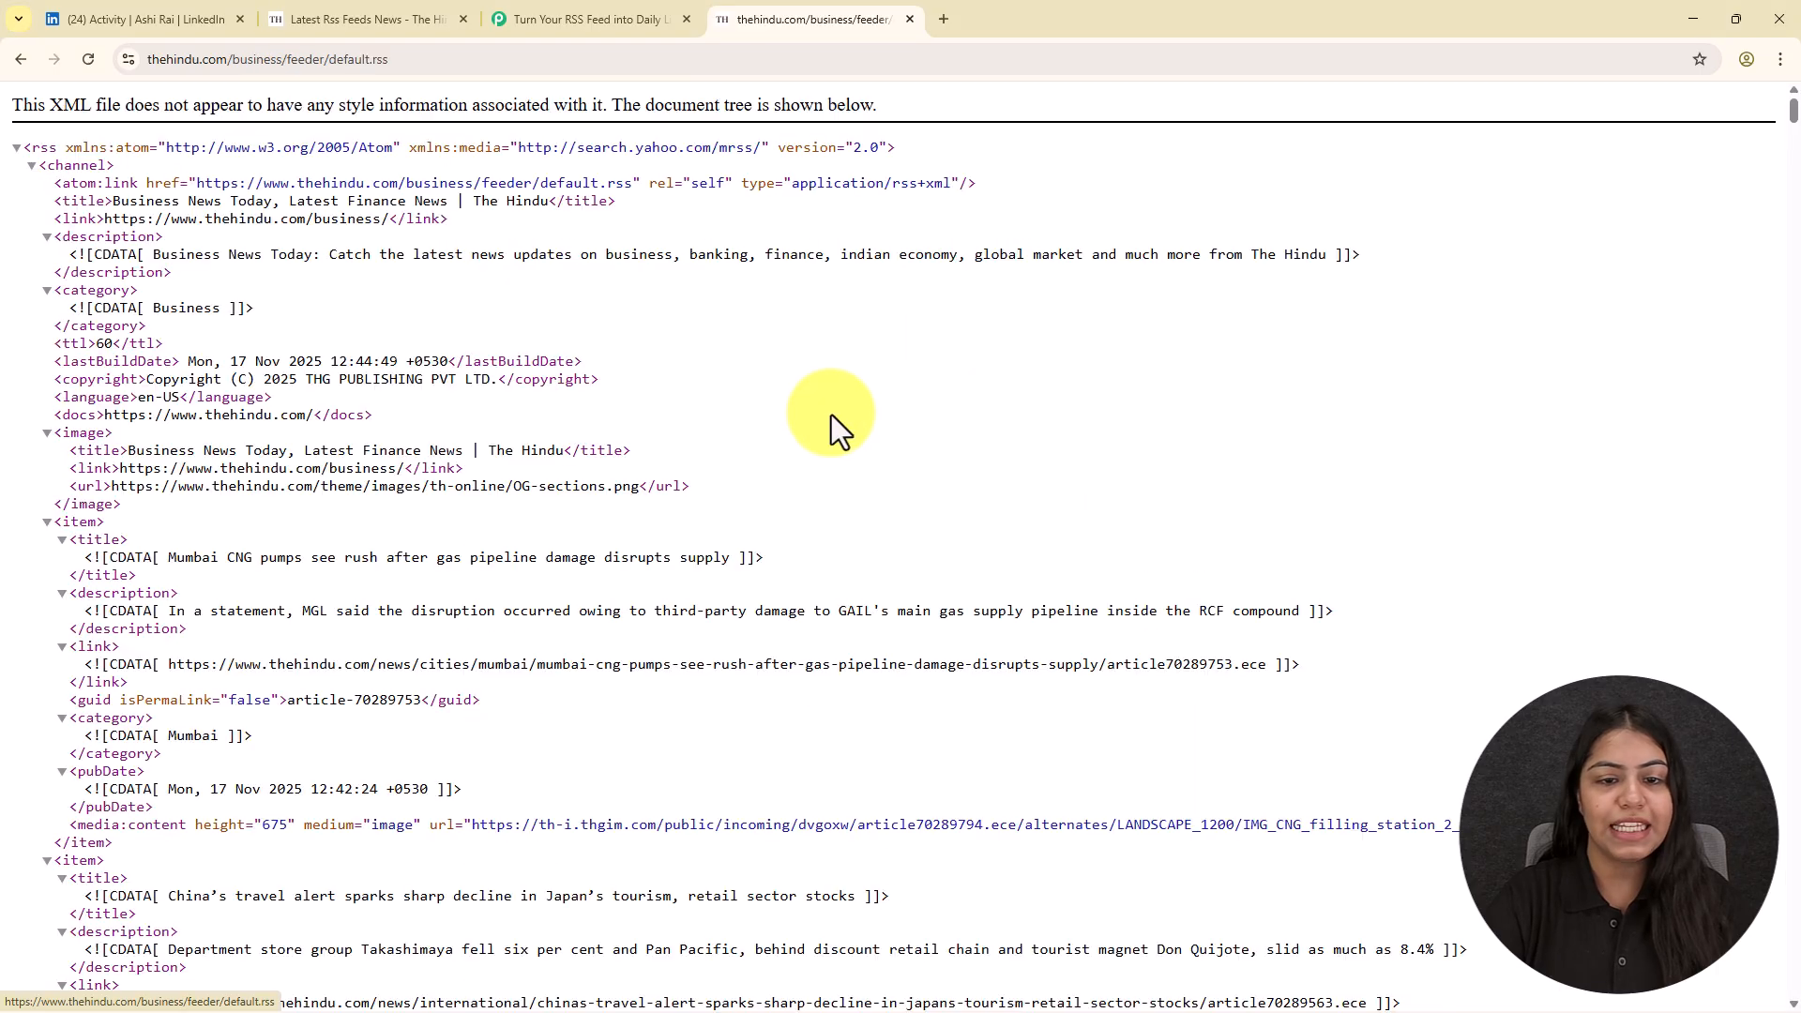
{"action": "left_click", "coordinate": [408, 59]}
{"action": "key", "text": "ctrl+c"}
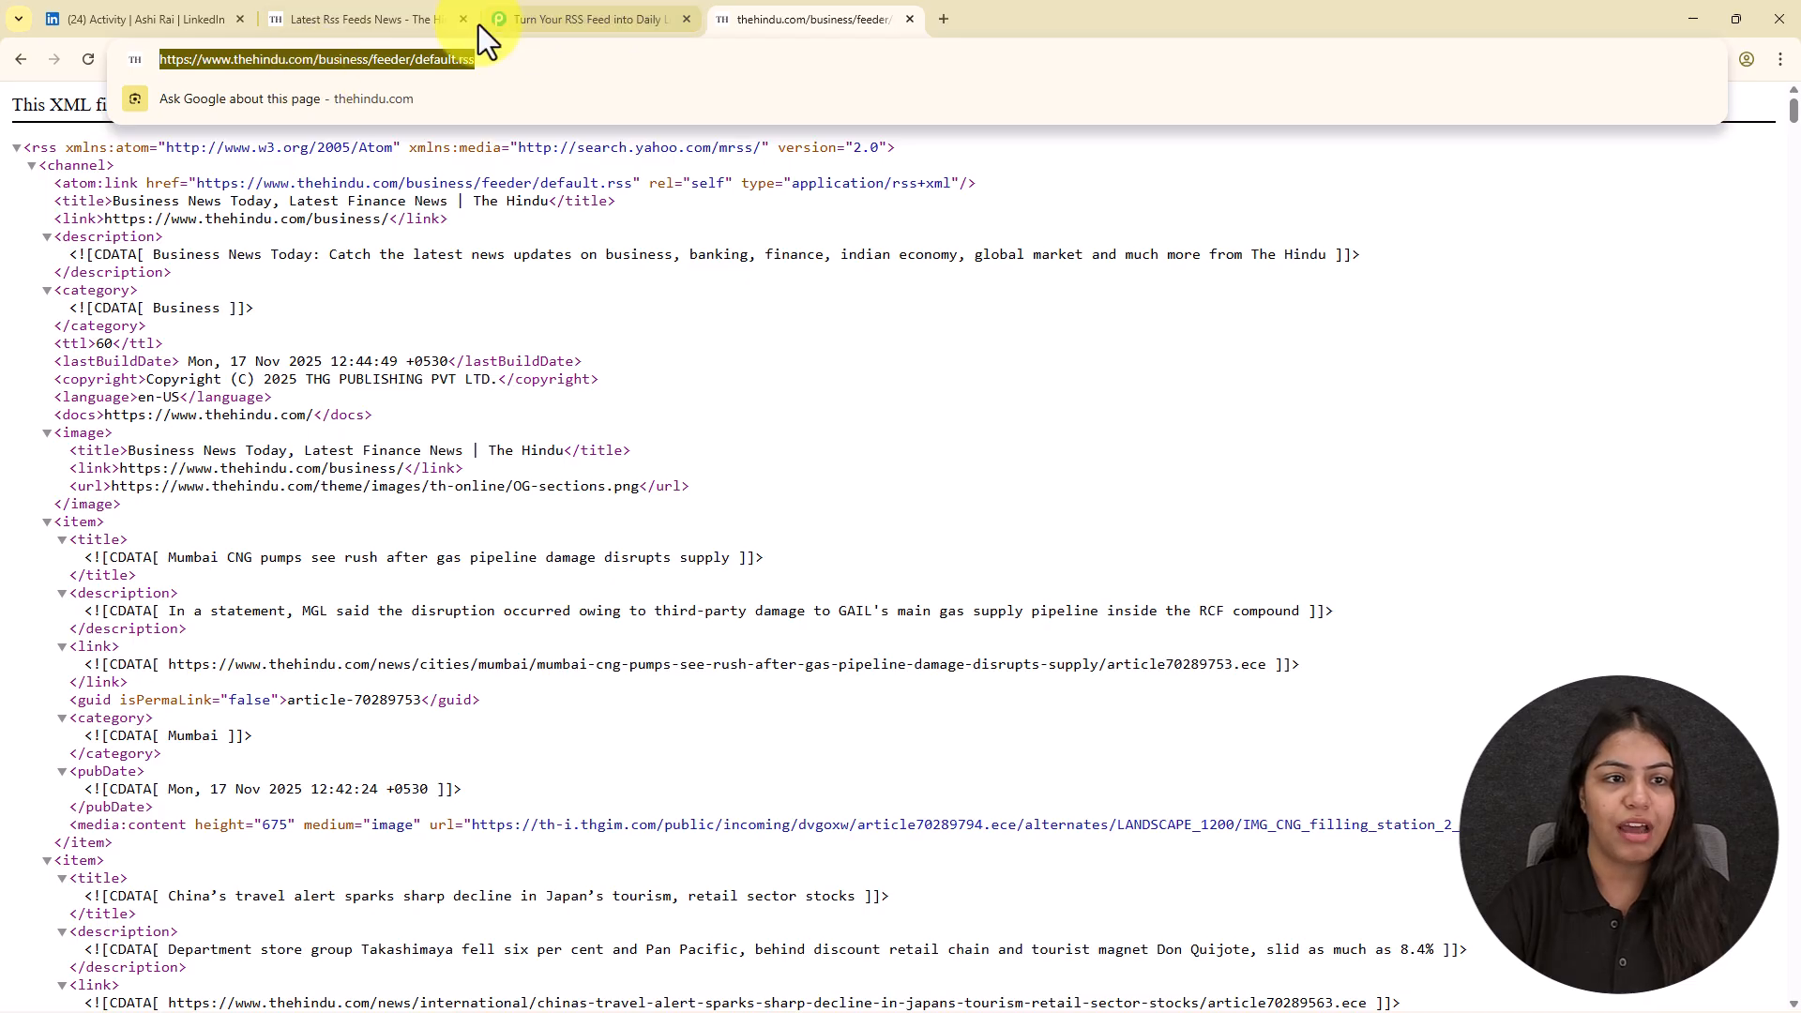
{"action": "left_click", "coordinate": [523, 15]}
{"action": "left_click", "coordinate": [1075, 533]}
{"action": "key", "text": "ctrl+v"}
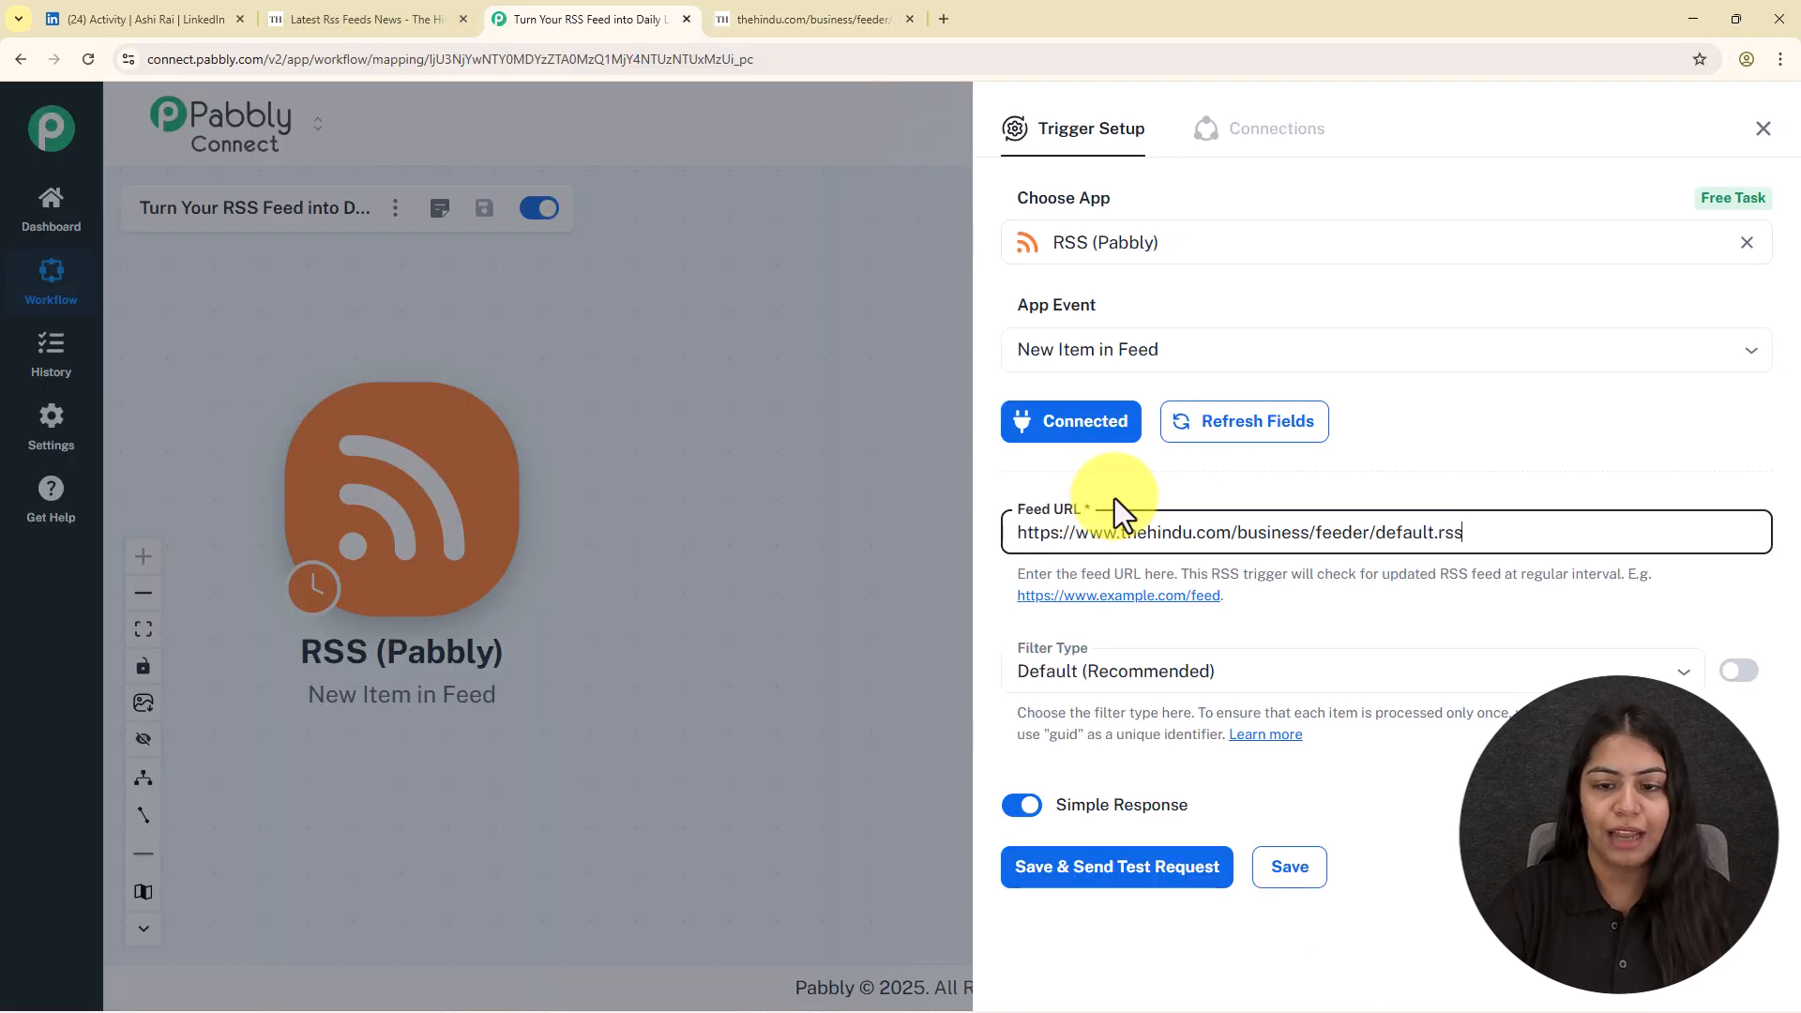
Step: Search Google for "rss feed times of india" in a new tab and open the Times of India RSS Feeds page
{"action": "key", "text": "ctrl+Tab"}
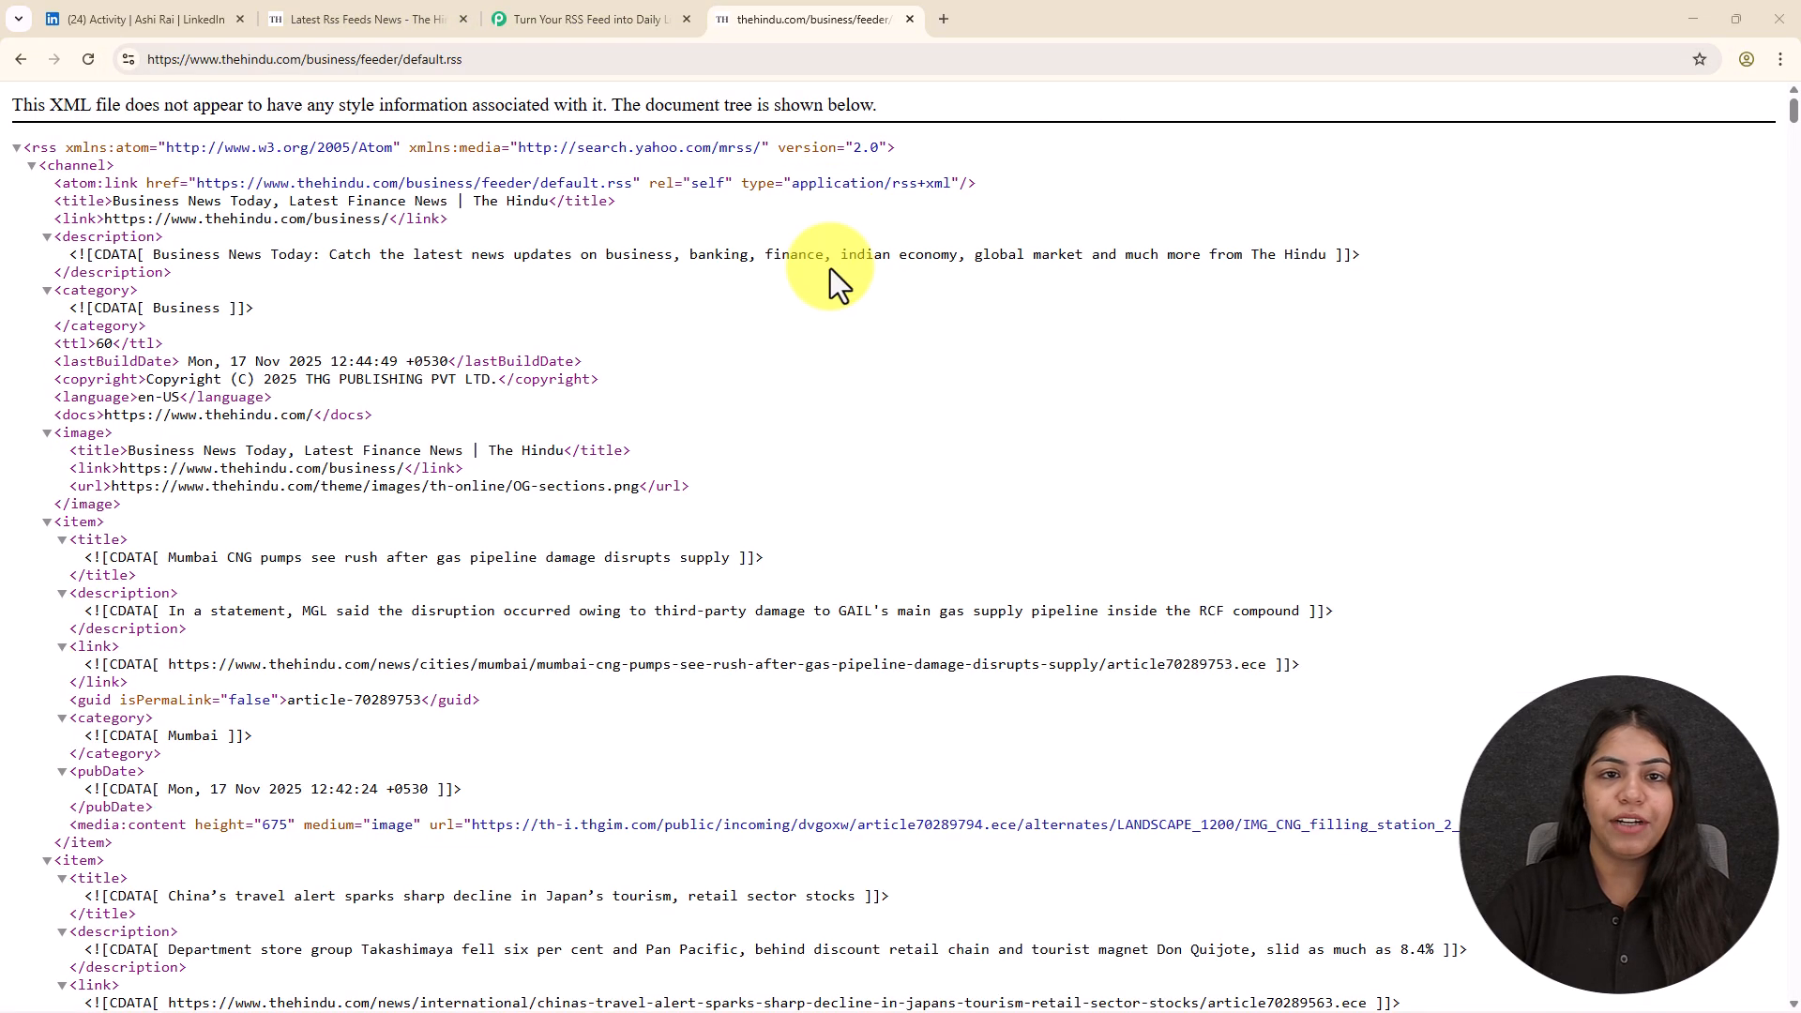
{"action": "left_click", "coordinate": [940, 19]}
{"action": "left_click", "coordinate": [666, 430]}
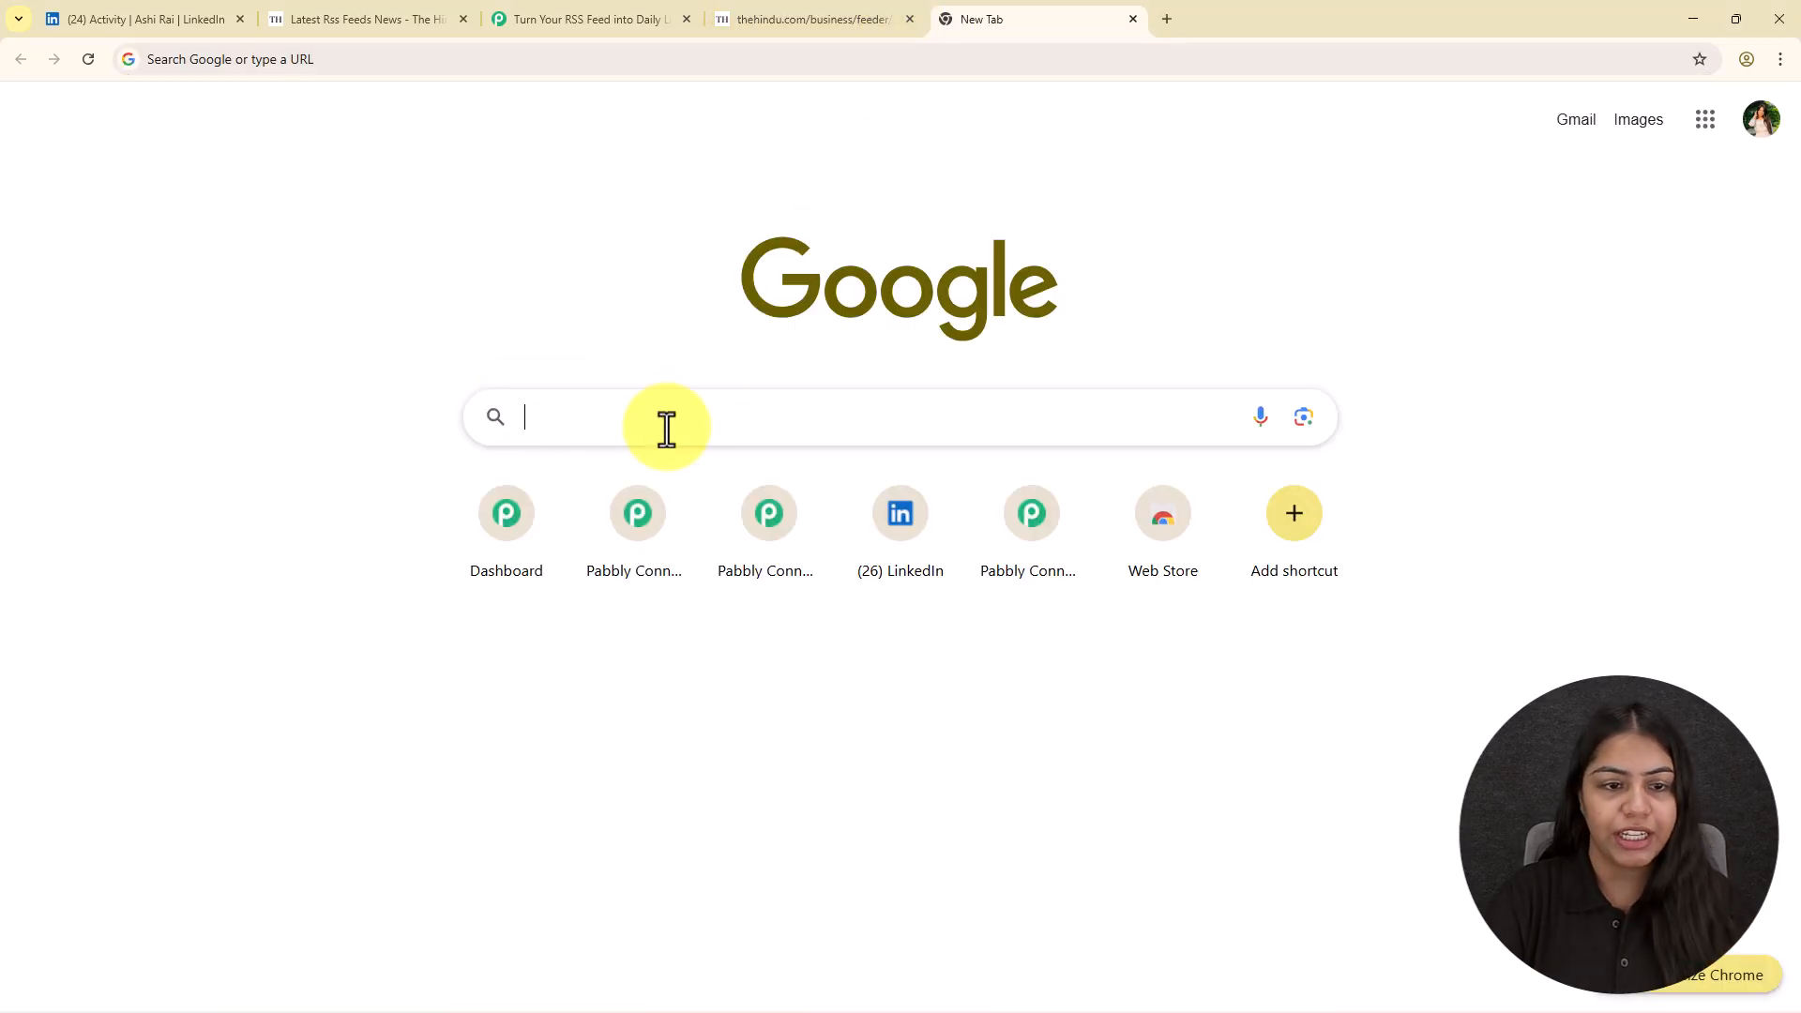
{"action": "type", "text": "RSS FEED T"}
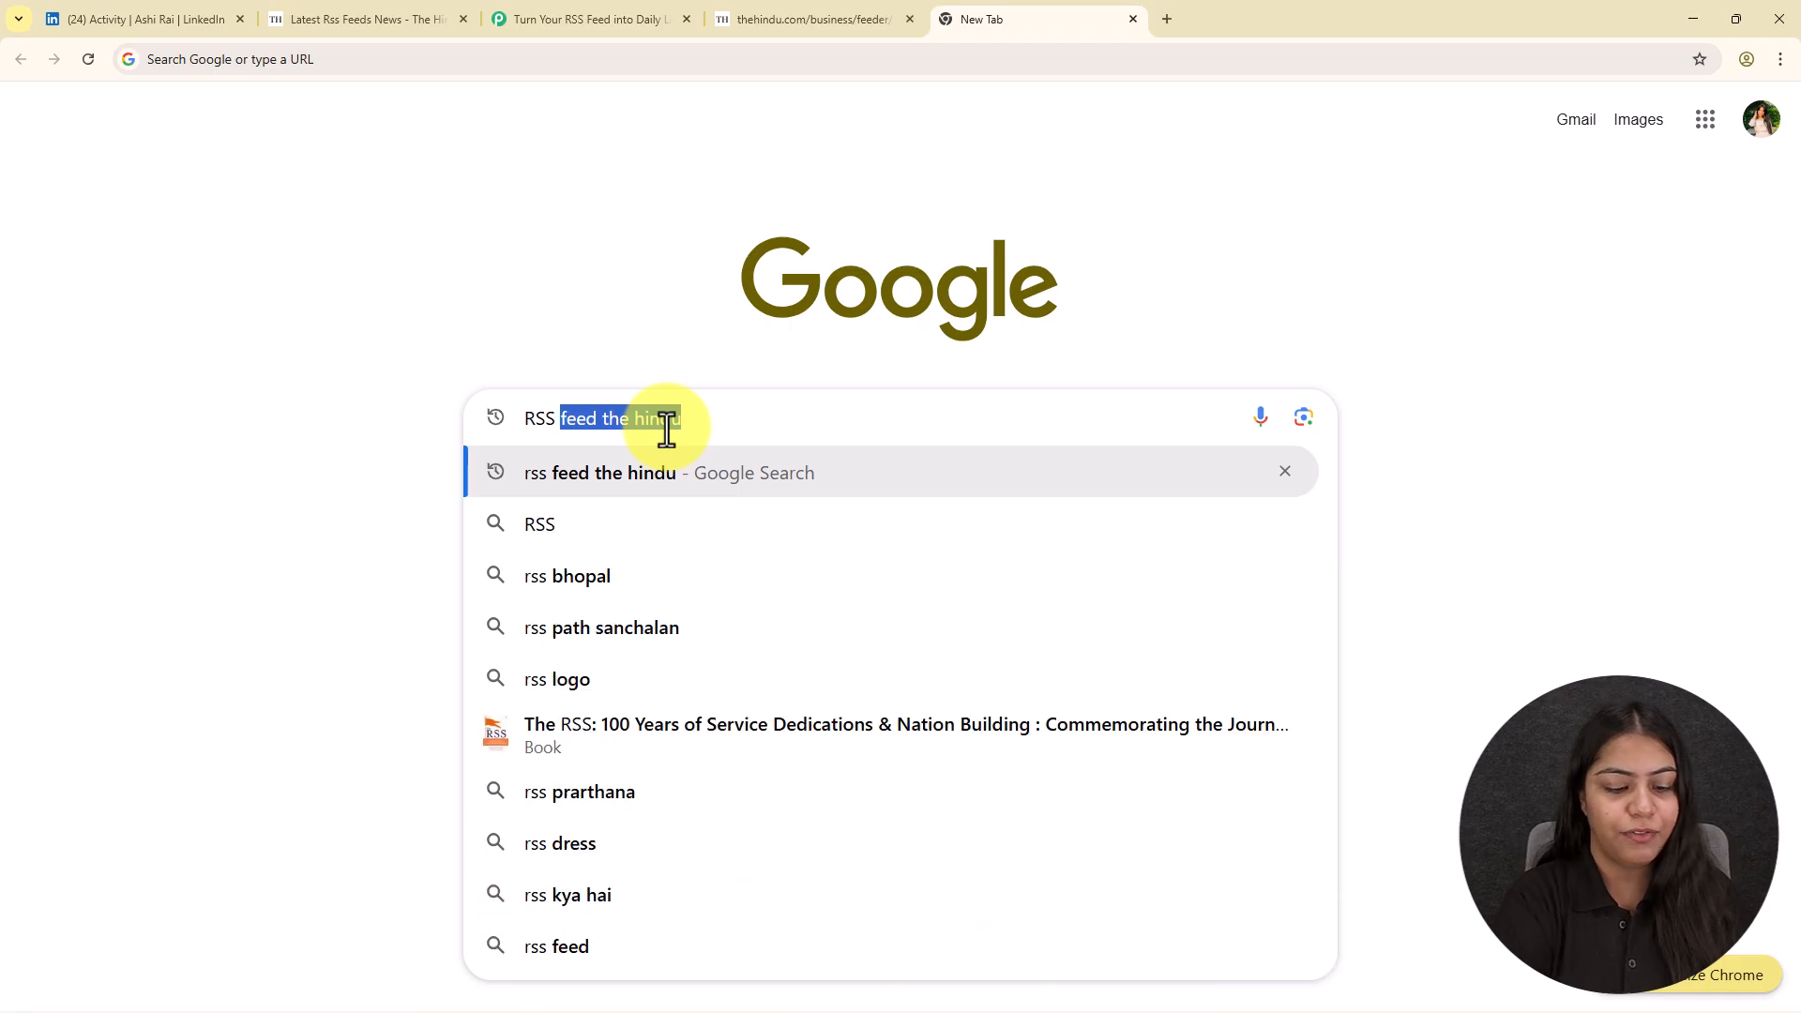
{"action": "type", "text": "HE T"}
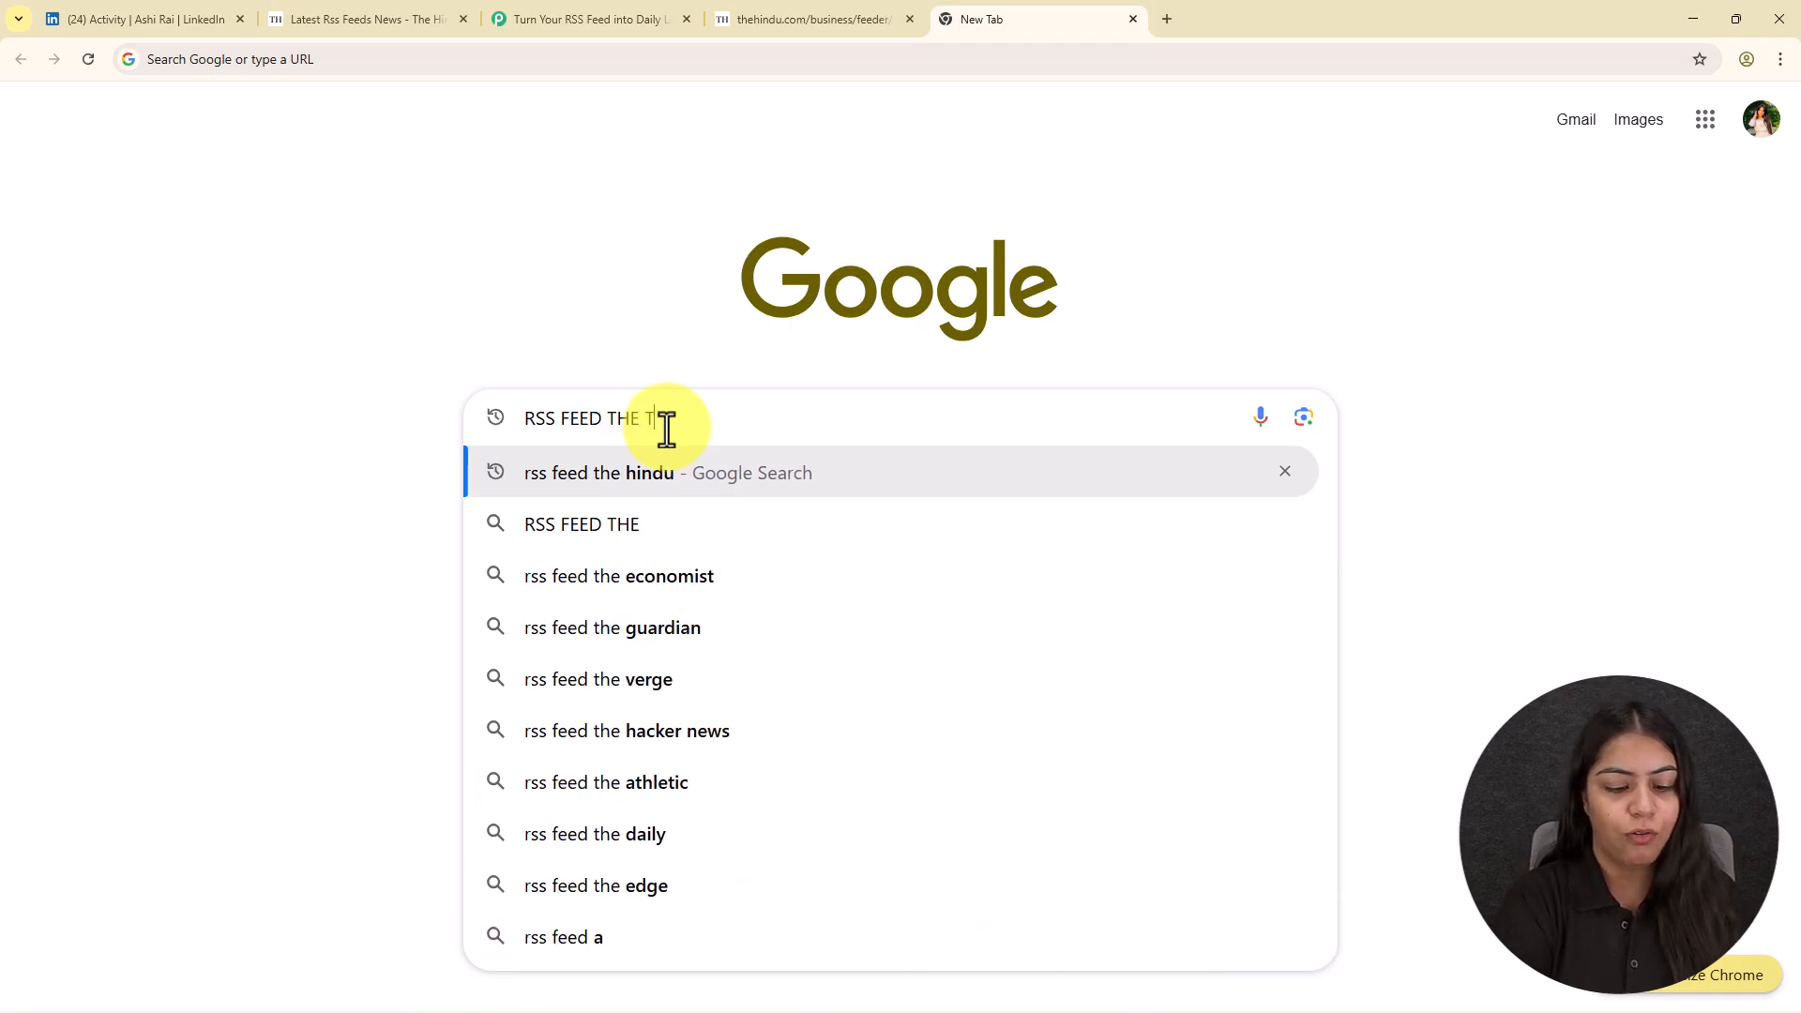
{"action": "type", "text": "IMES"}
{"action": "key", "text": "Down"}
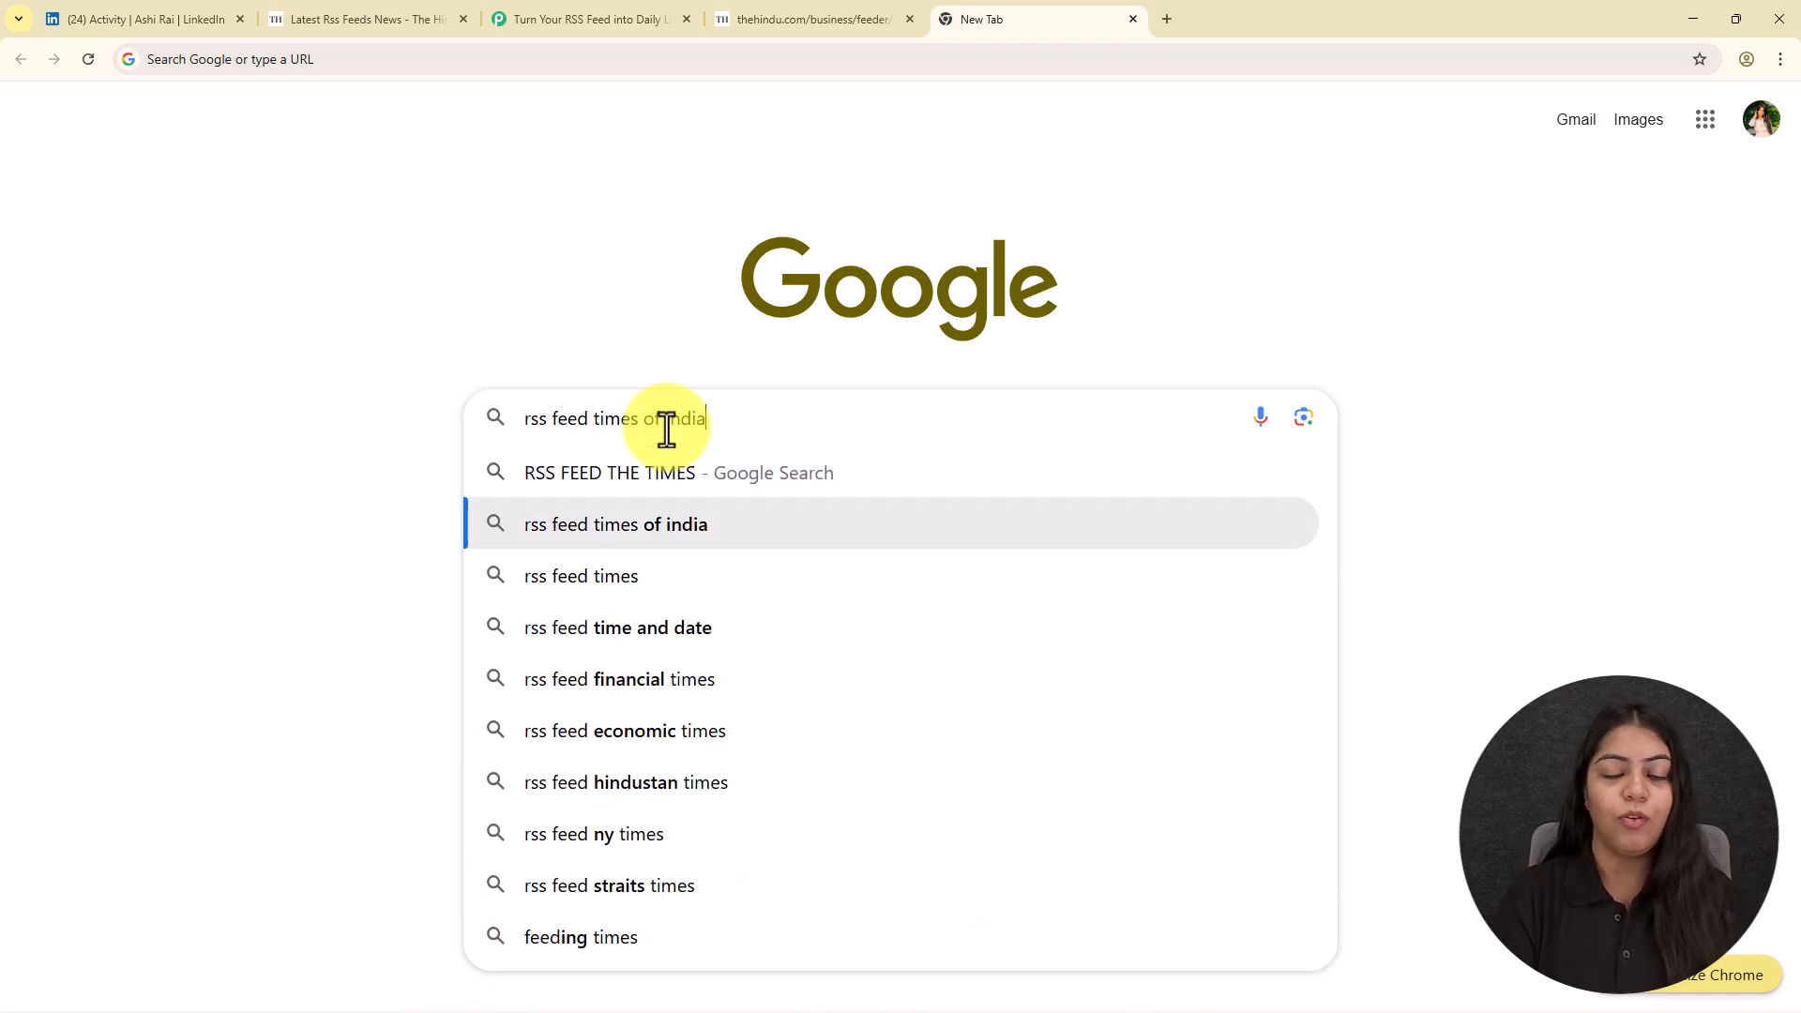
{"action": "key", "text": "Return"}
{"action": "left_click", "coordinate": [462, 343]}
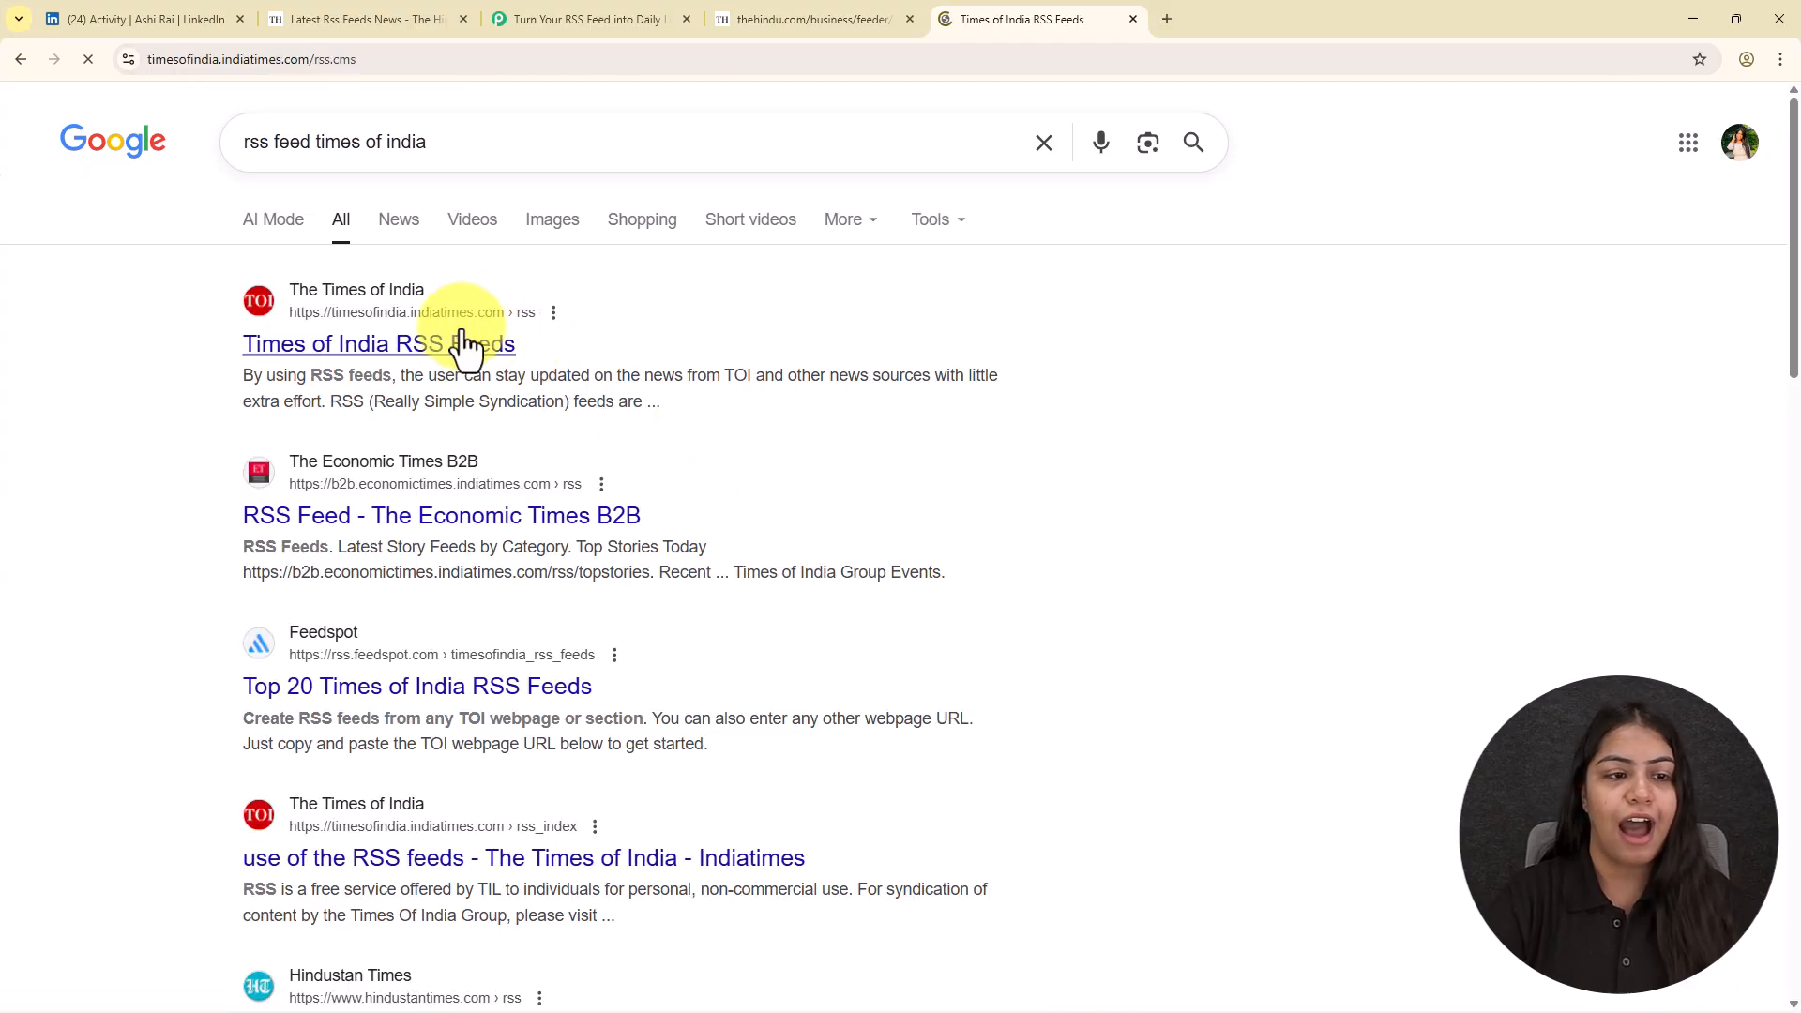
Step: View the Times of India top stories feed and its address, and close the two feed tabs to return to the trigger setup
{"action": "scroll", "coordinate": [540, 394], "scroll_direction": "down", "scroll_amount": 7}
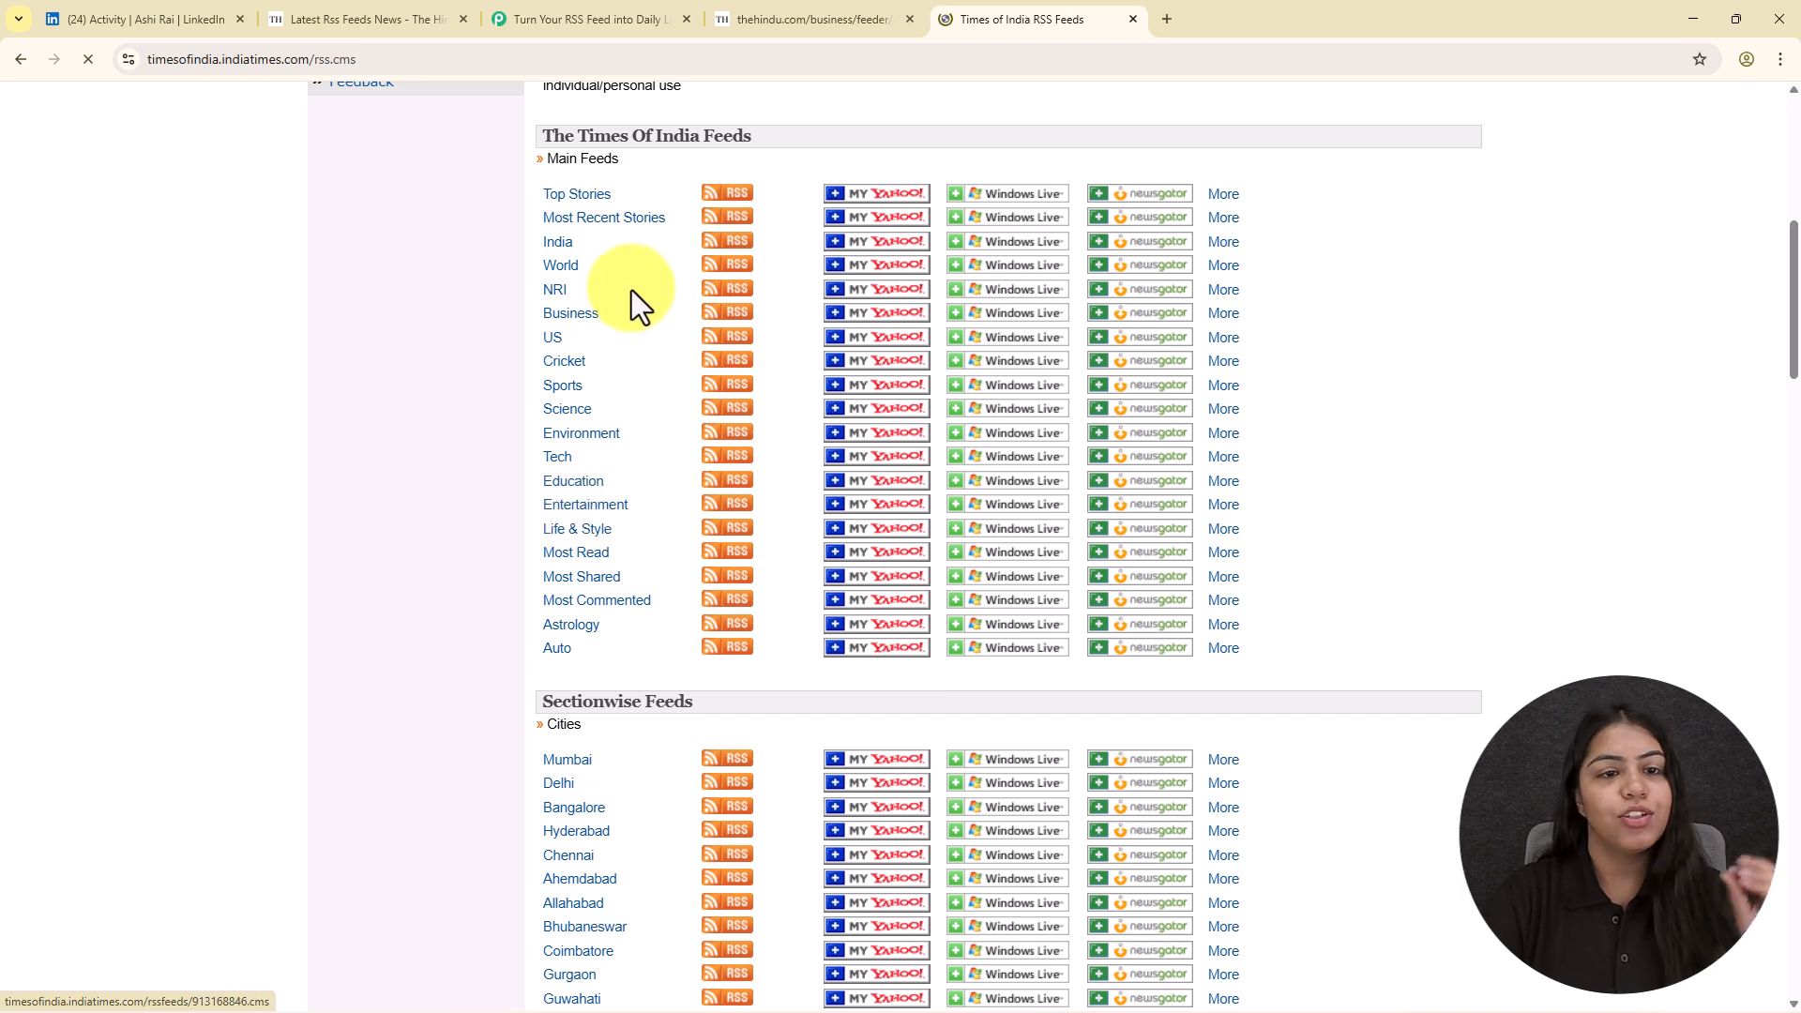
{"action": "scroll", "coordinate": [638, 345], "scroll_direction": "down", "scroll_amount": 7}
{"action": "scroll", "coordinate": [613, 525], "scroll_direction": "up", "scroll_amount": 8}
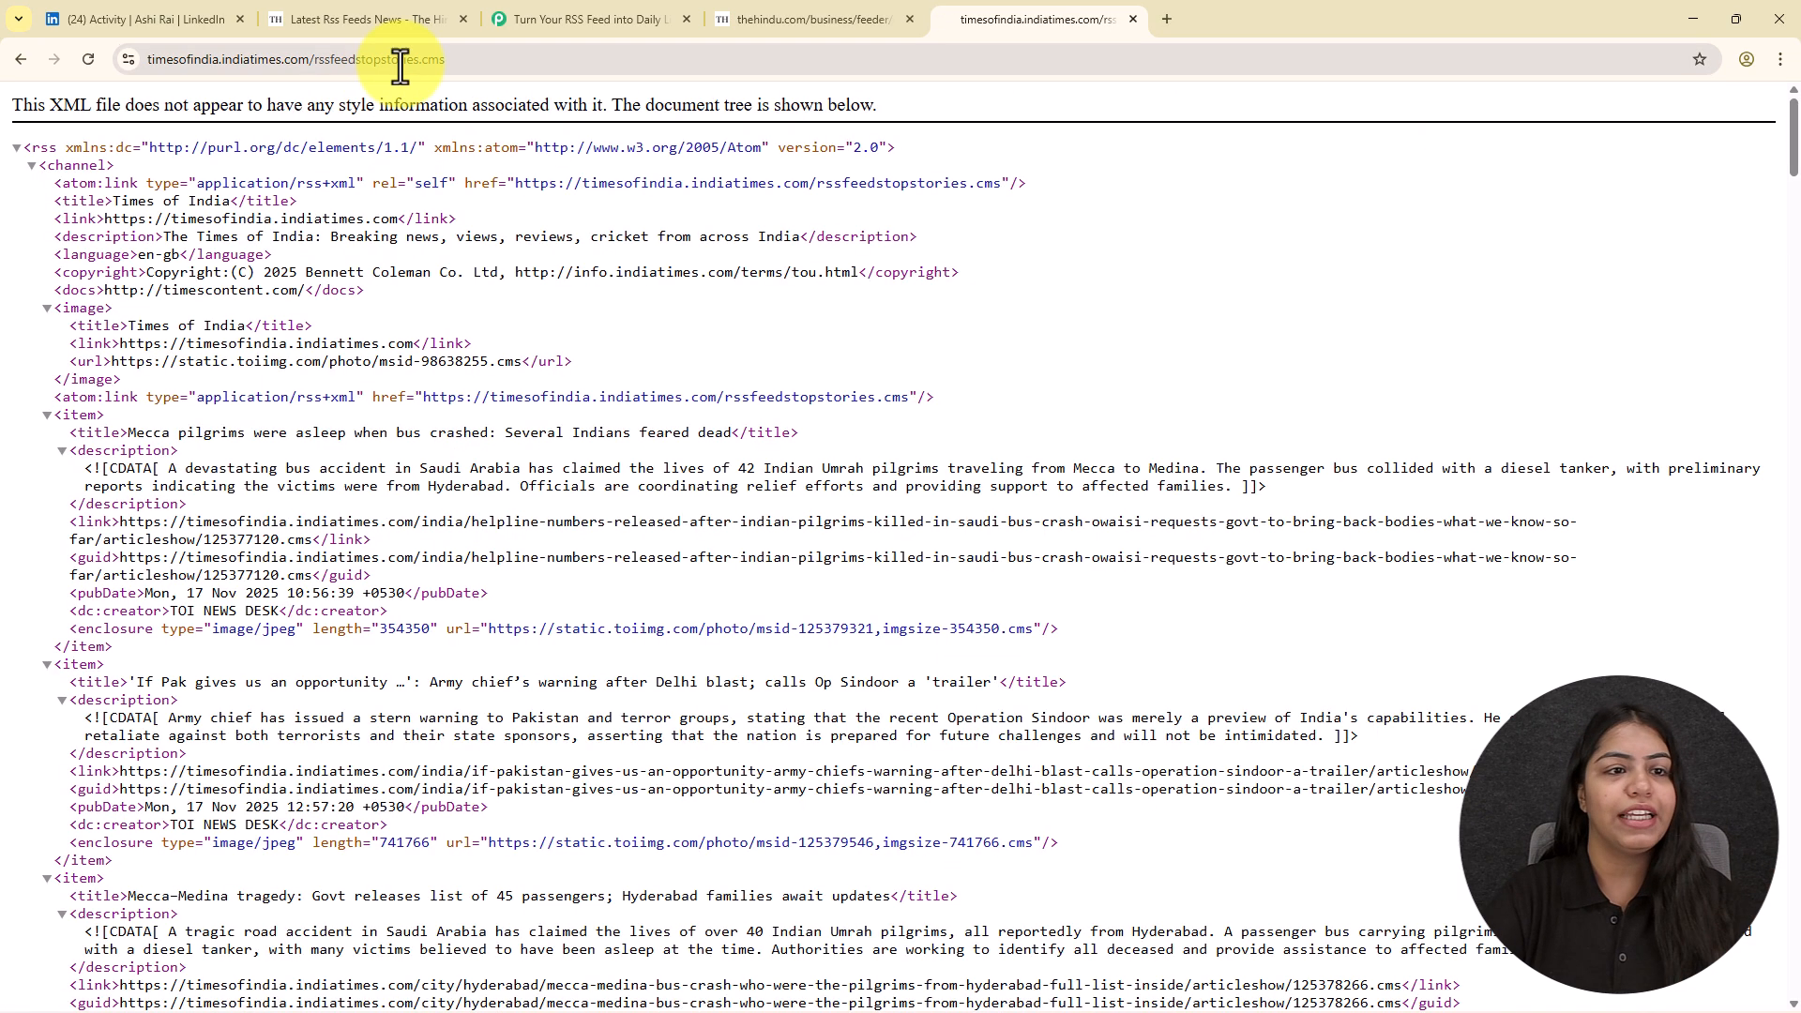
{"action": "left_click", "coordinate": [402, 59]}
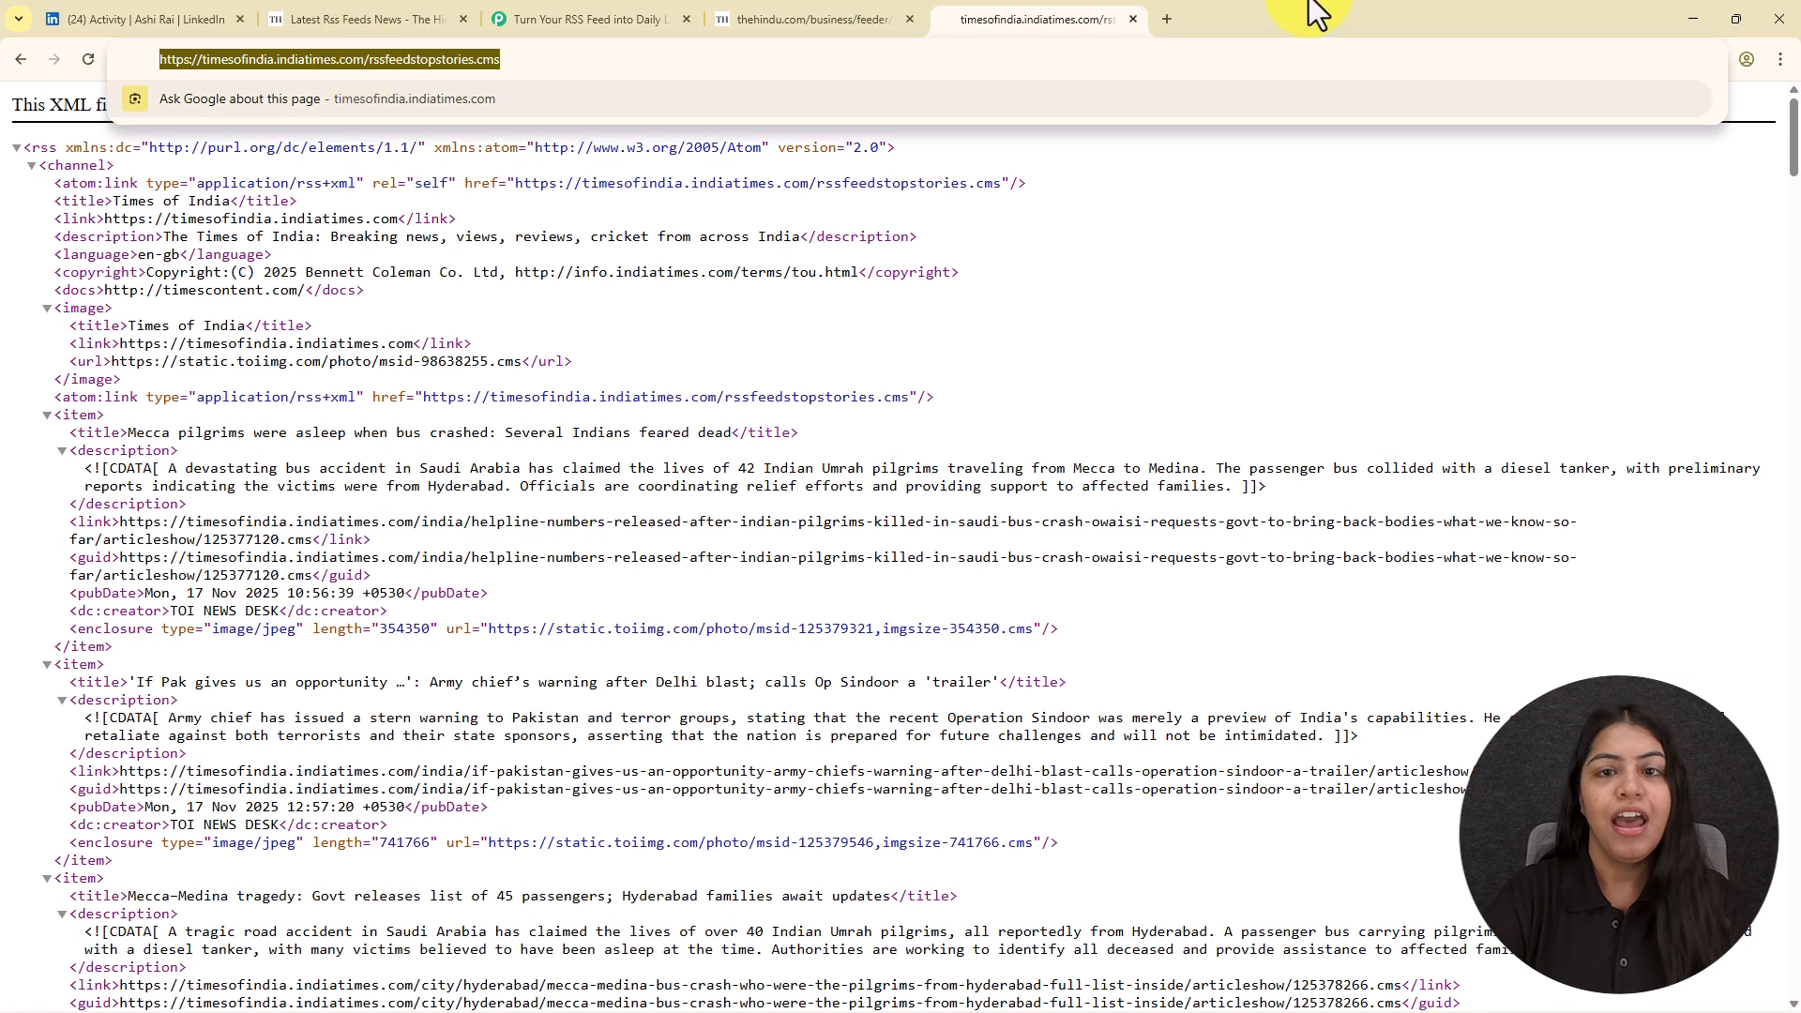
{"action": "left_click", "coordinate": [1133, 19]}
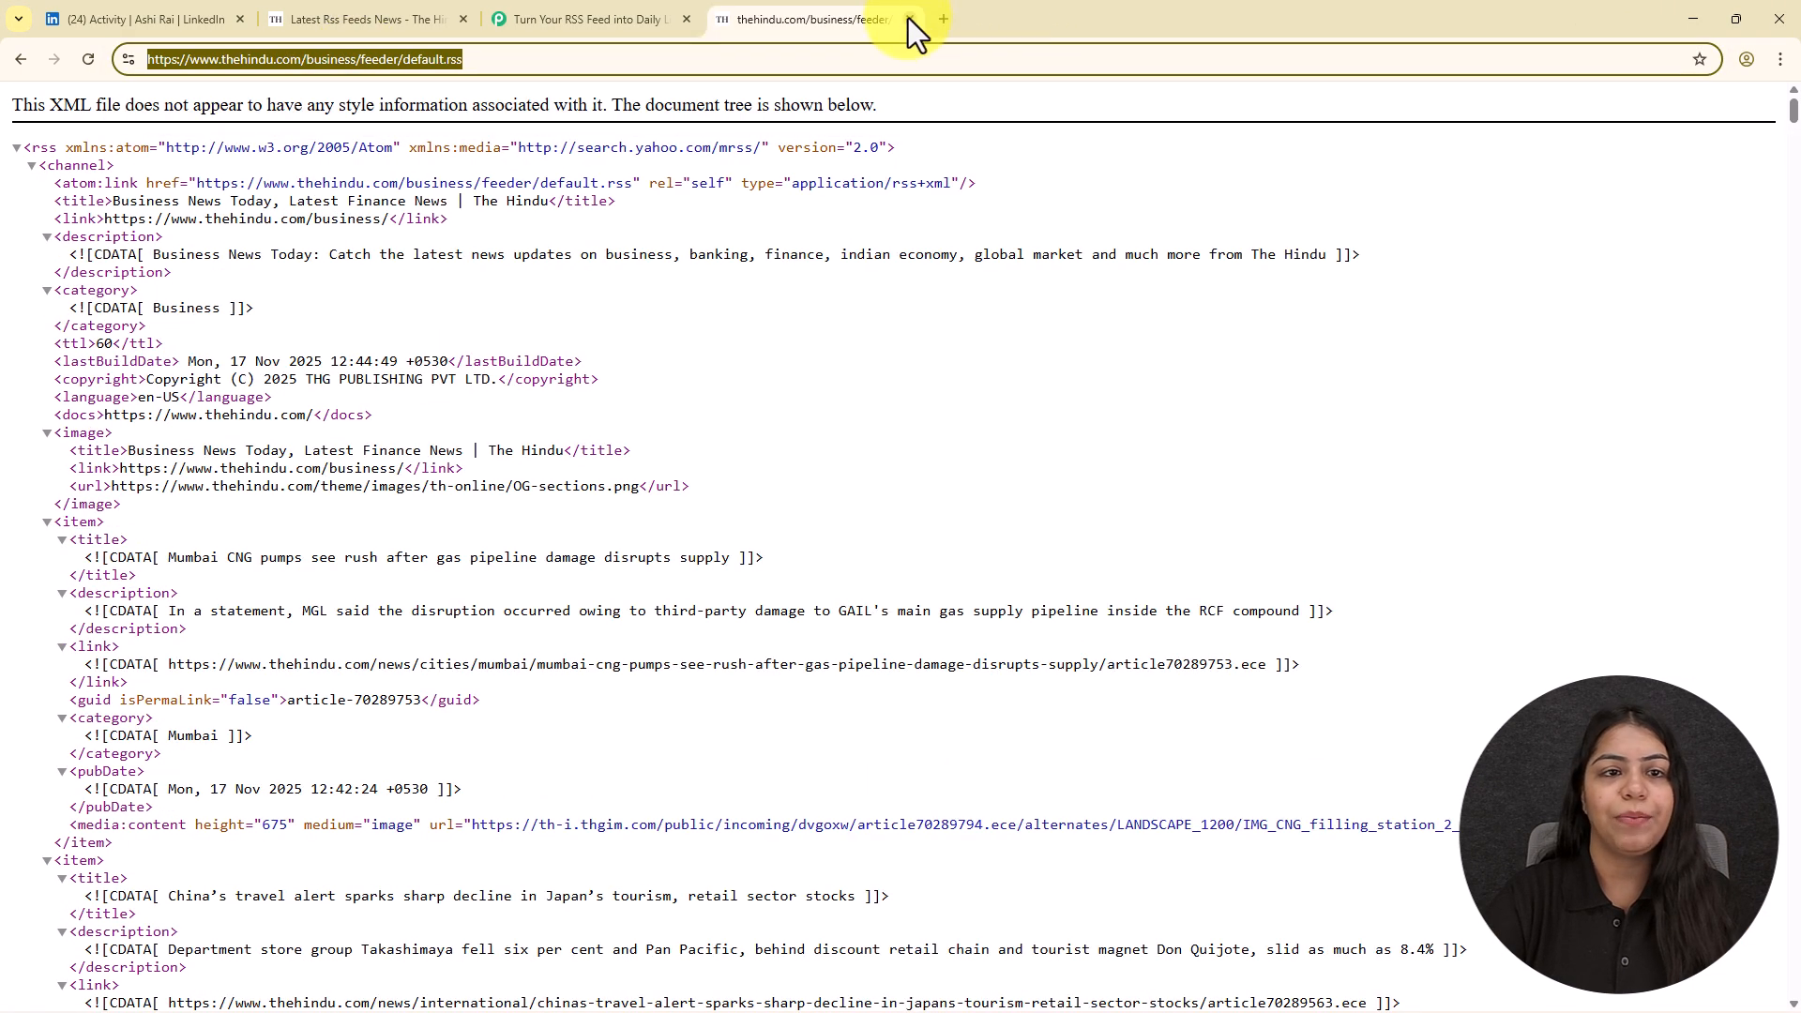
{"action": "left_click", "coordinate": [908, 19]}
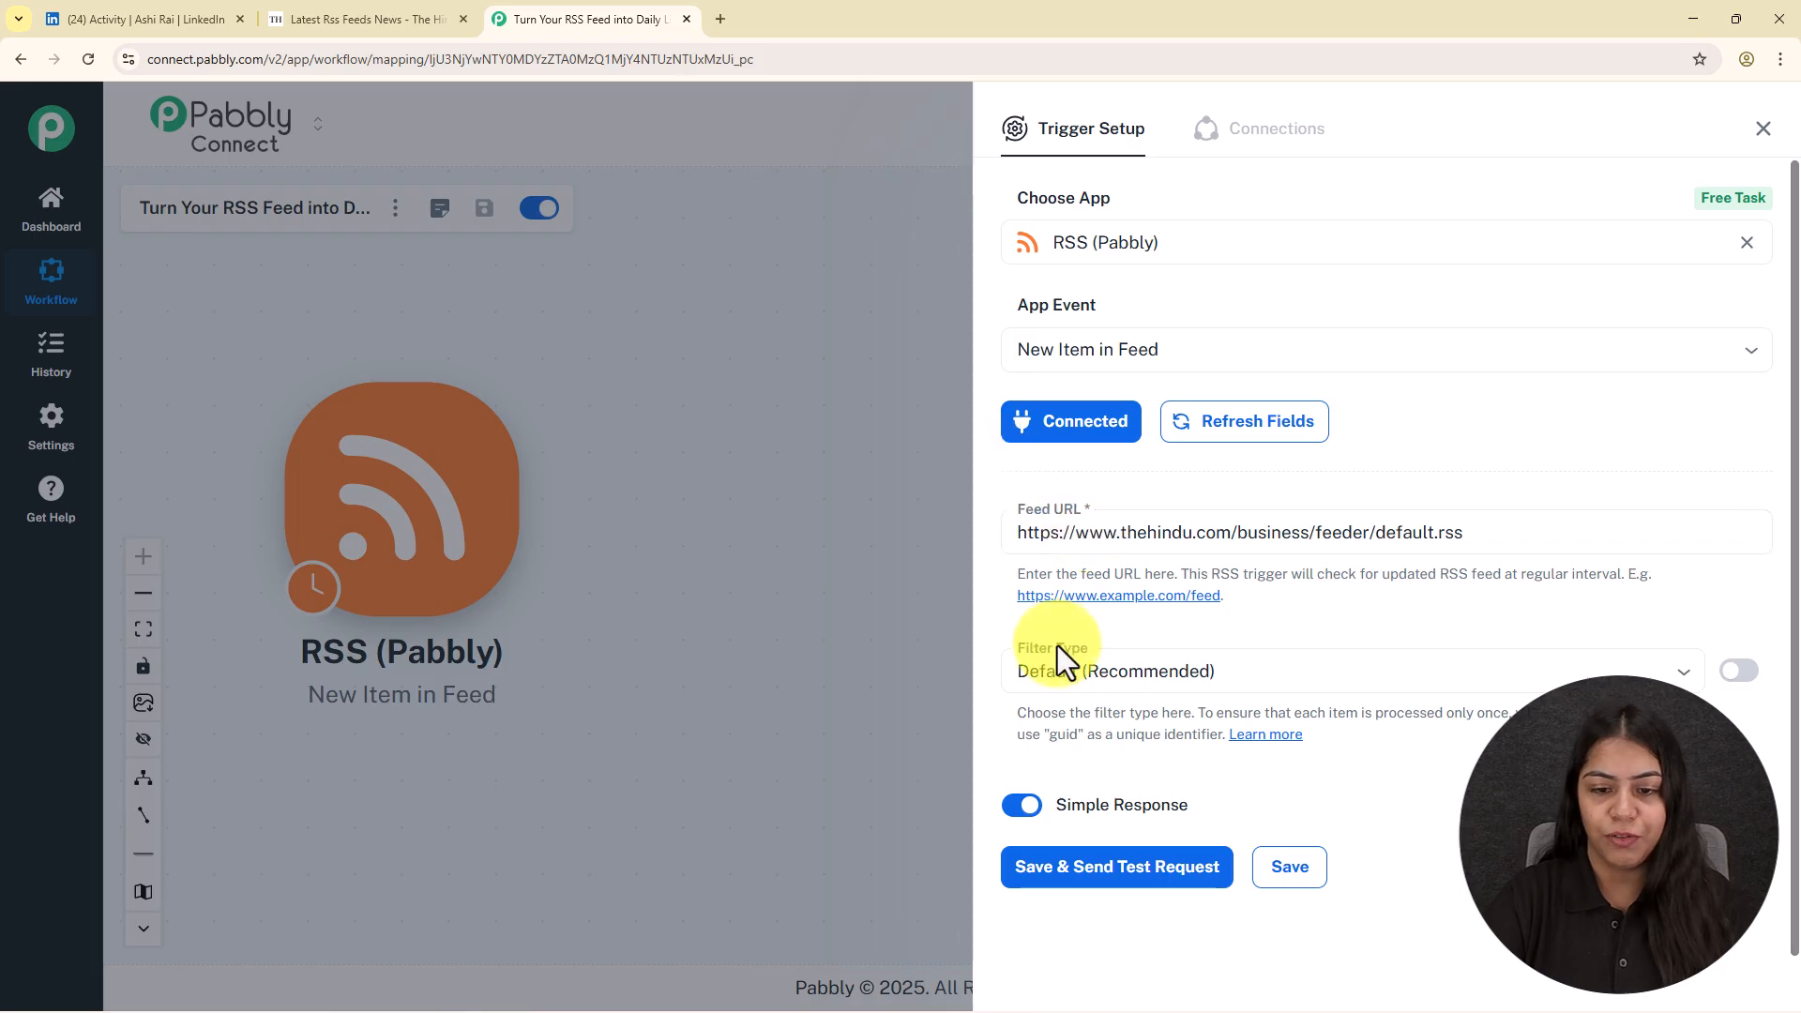
Step: Use the Default (Recommended) filter type for the RSS trigger, save it and send a test request
{"action": "left_click", "coordinate": [1323, 668]}
{"action": "left_click", "coordinate": [1250, 628]}
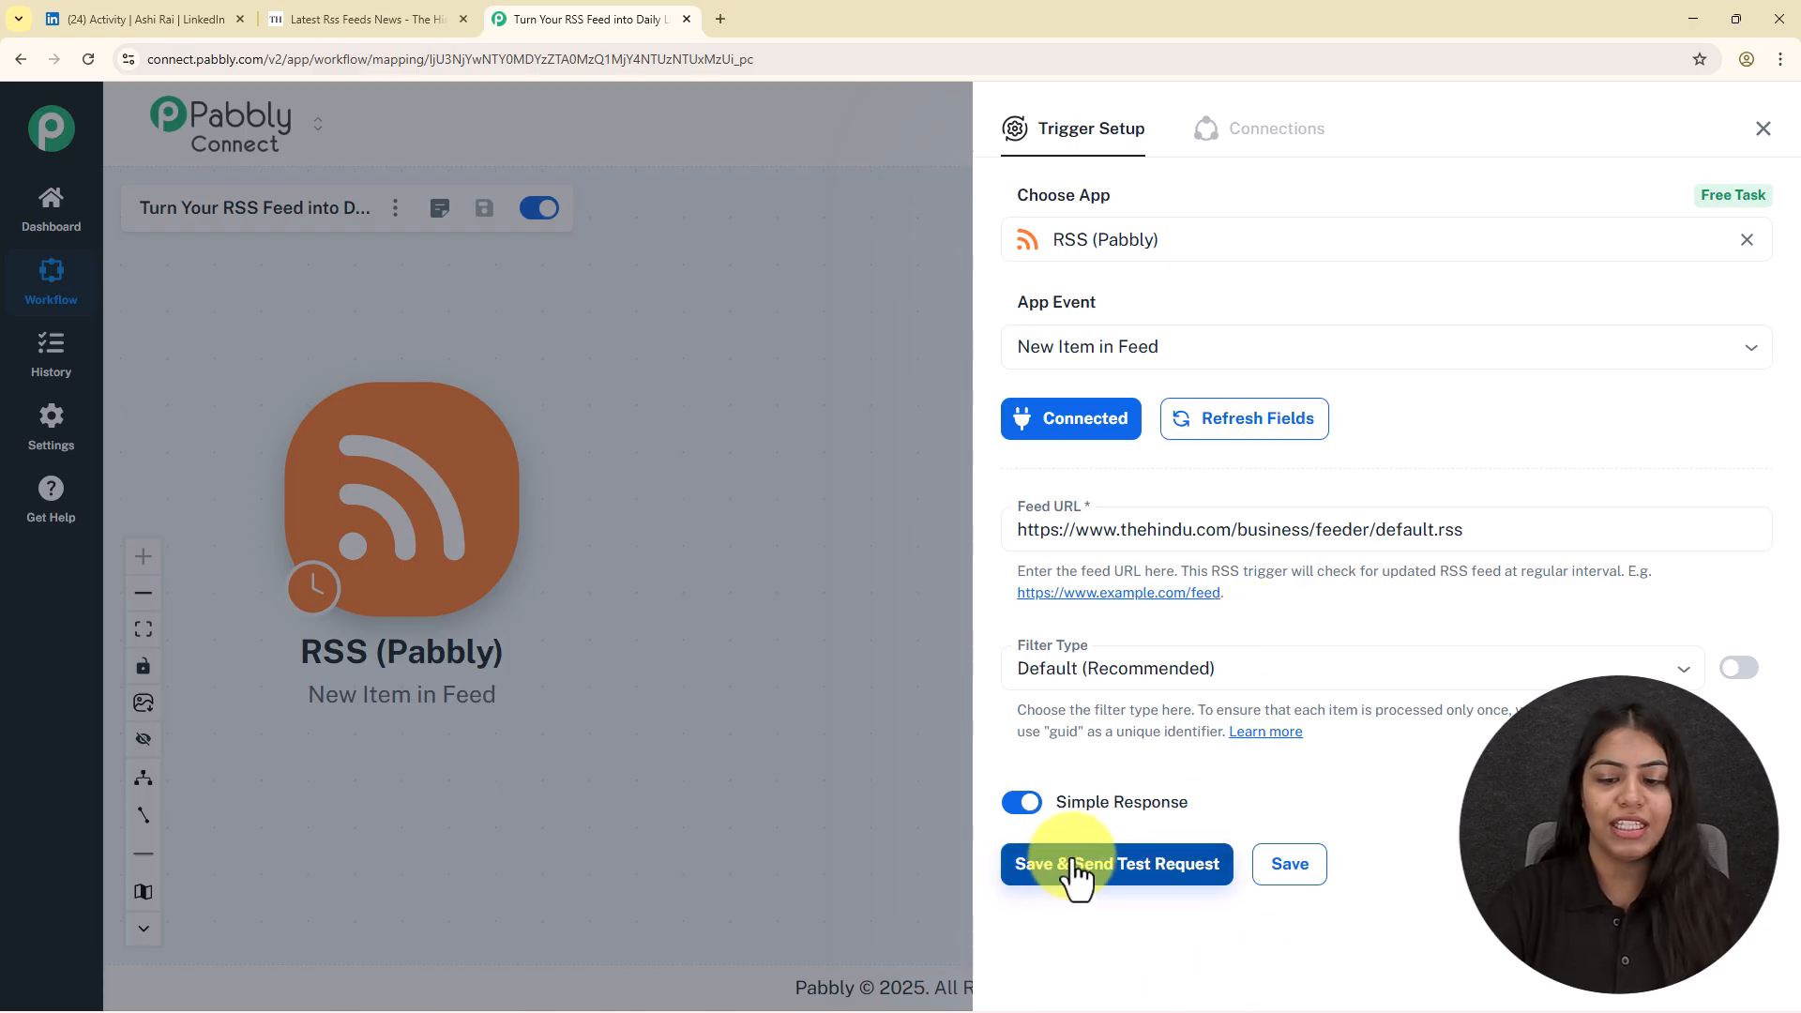
{"action": "left_click", "coordinate": [1134, 874]}
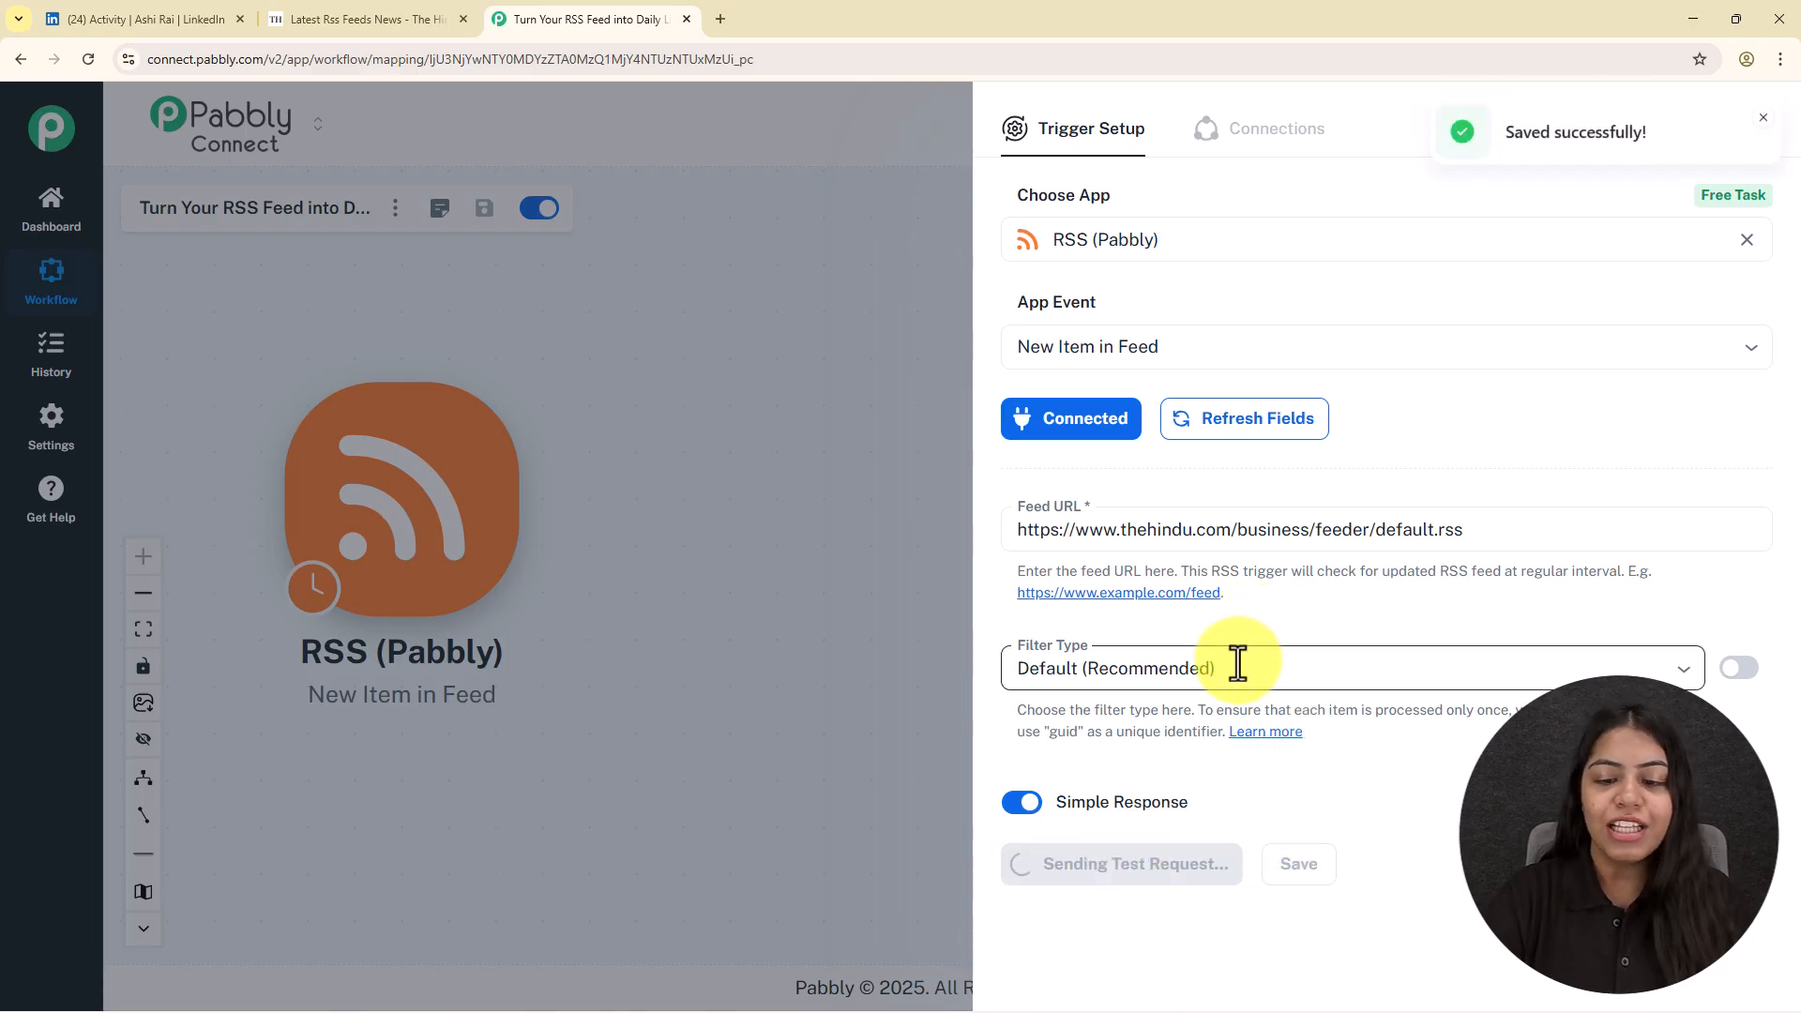
Step: Enlarge the title and description values in the received response to read the test news item in full
{"action": "scroll", "coordinate": [1226, 750], "scroll_direction": "down", "scroll_amount": 6}
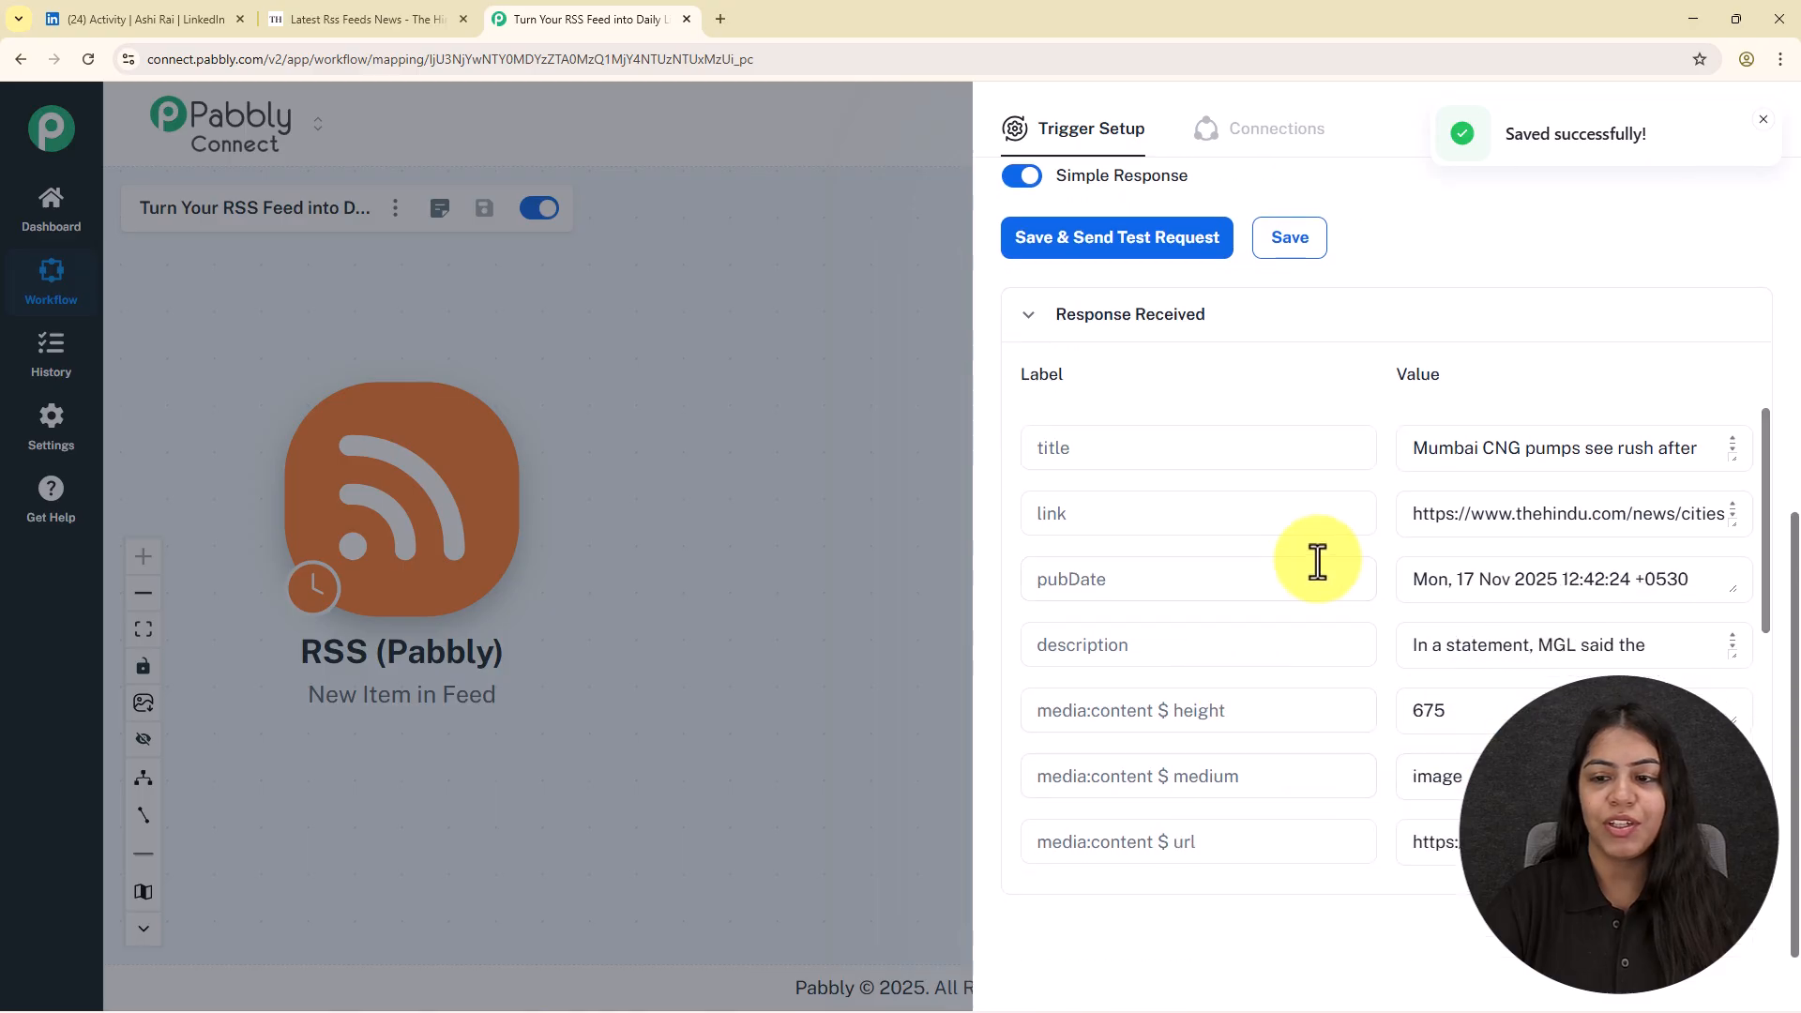
{"action": "left_click_drag", "start_coordinate": [1728, 454], "coordinate": [1737, 510]}
{"action": "scroll", "coordinate": [1499, 506], "scroll_direction": "up", "scroll_amount": 3}
{"action": "scroll", "coordinate": [1496, 502], "scroll_direction": "down", "scroll_amount": 2}
{"action": "scroll", "coordinate": [1496, 497], "scroll_direction": "down", "scroll_amount": 1}
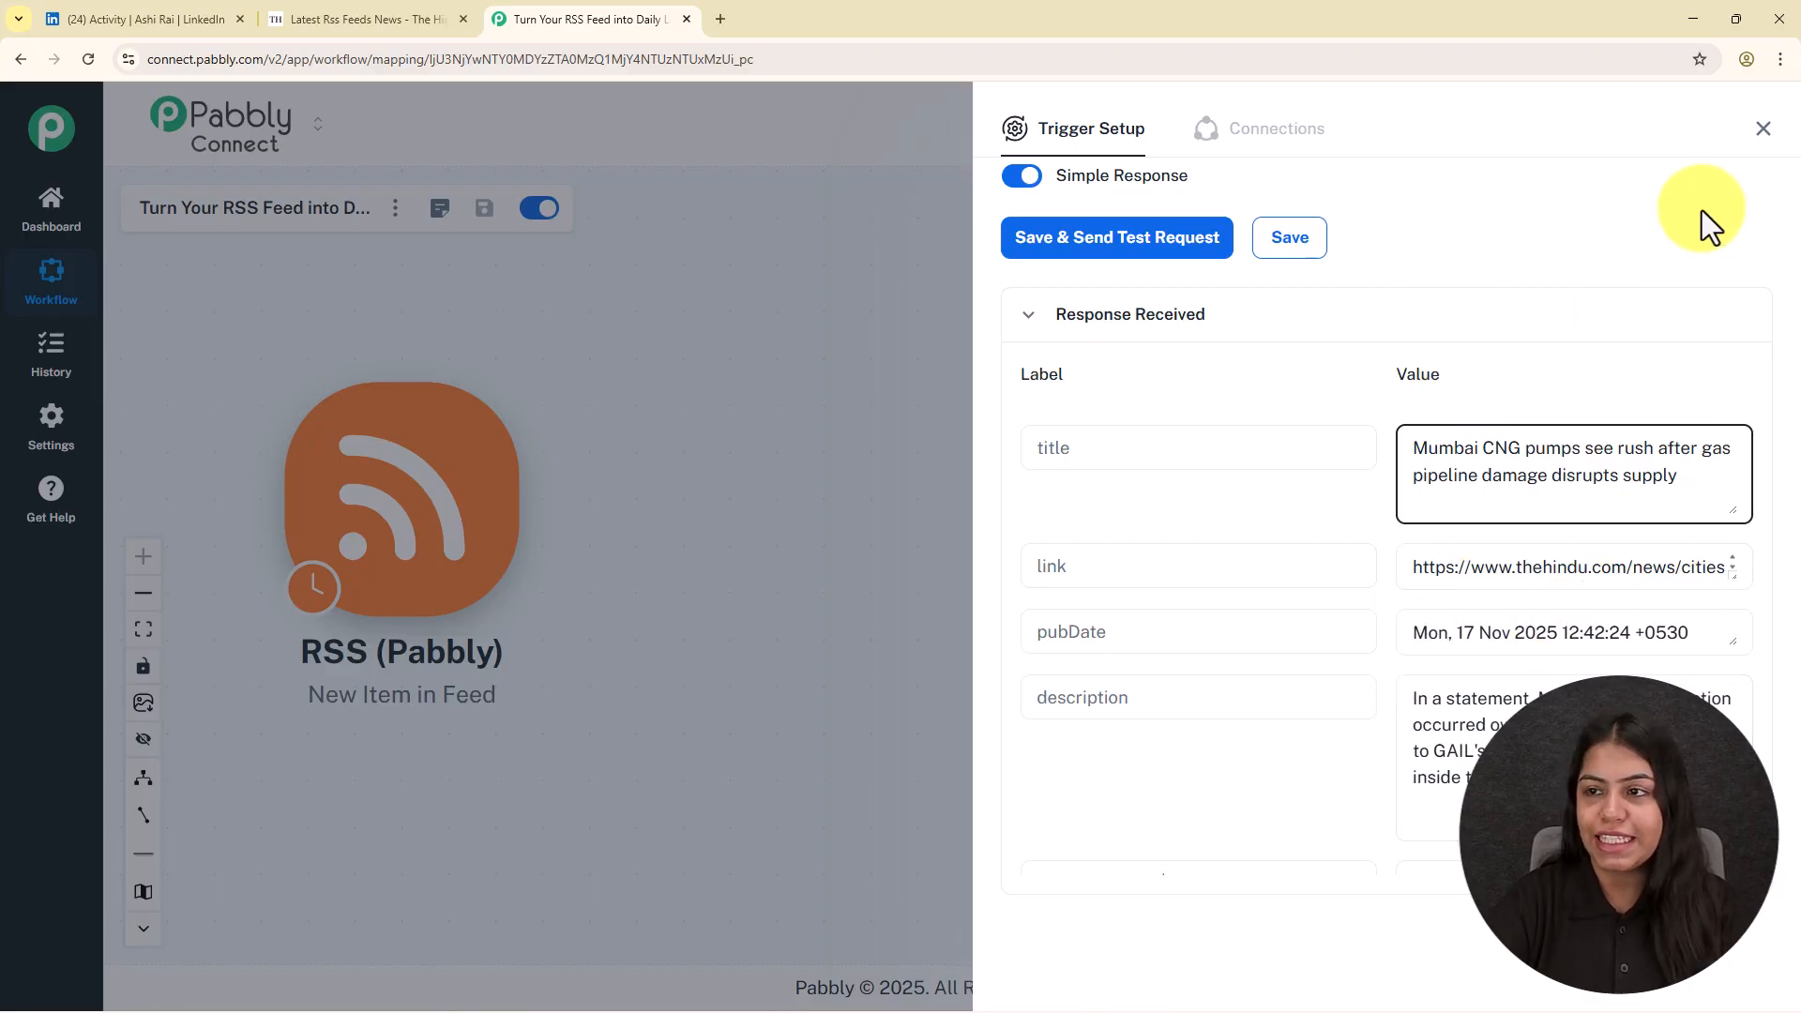
Step: Close the RSS trigger setup and review the available check intervals in the RSS step's trigger time settings
{"action": "left_click", "coordinate": [1763, 128]}
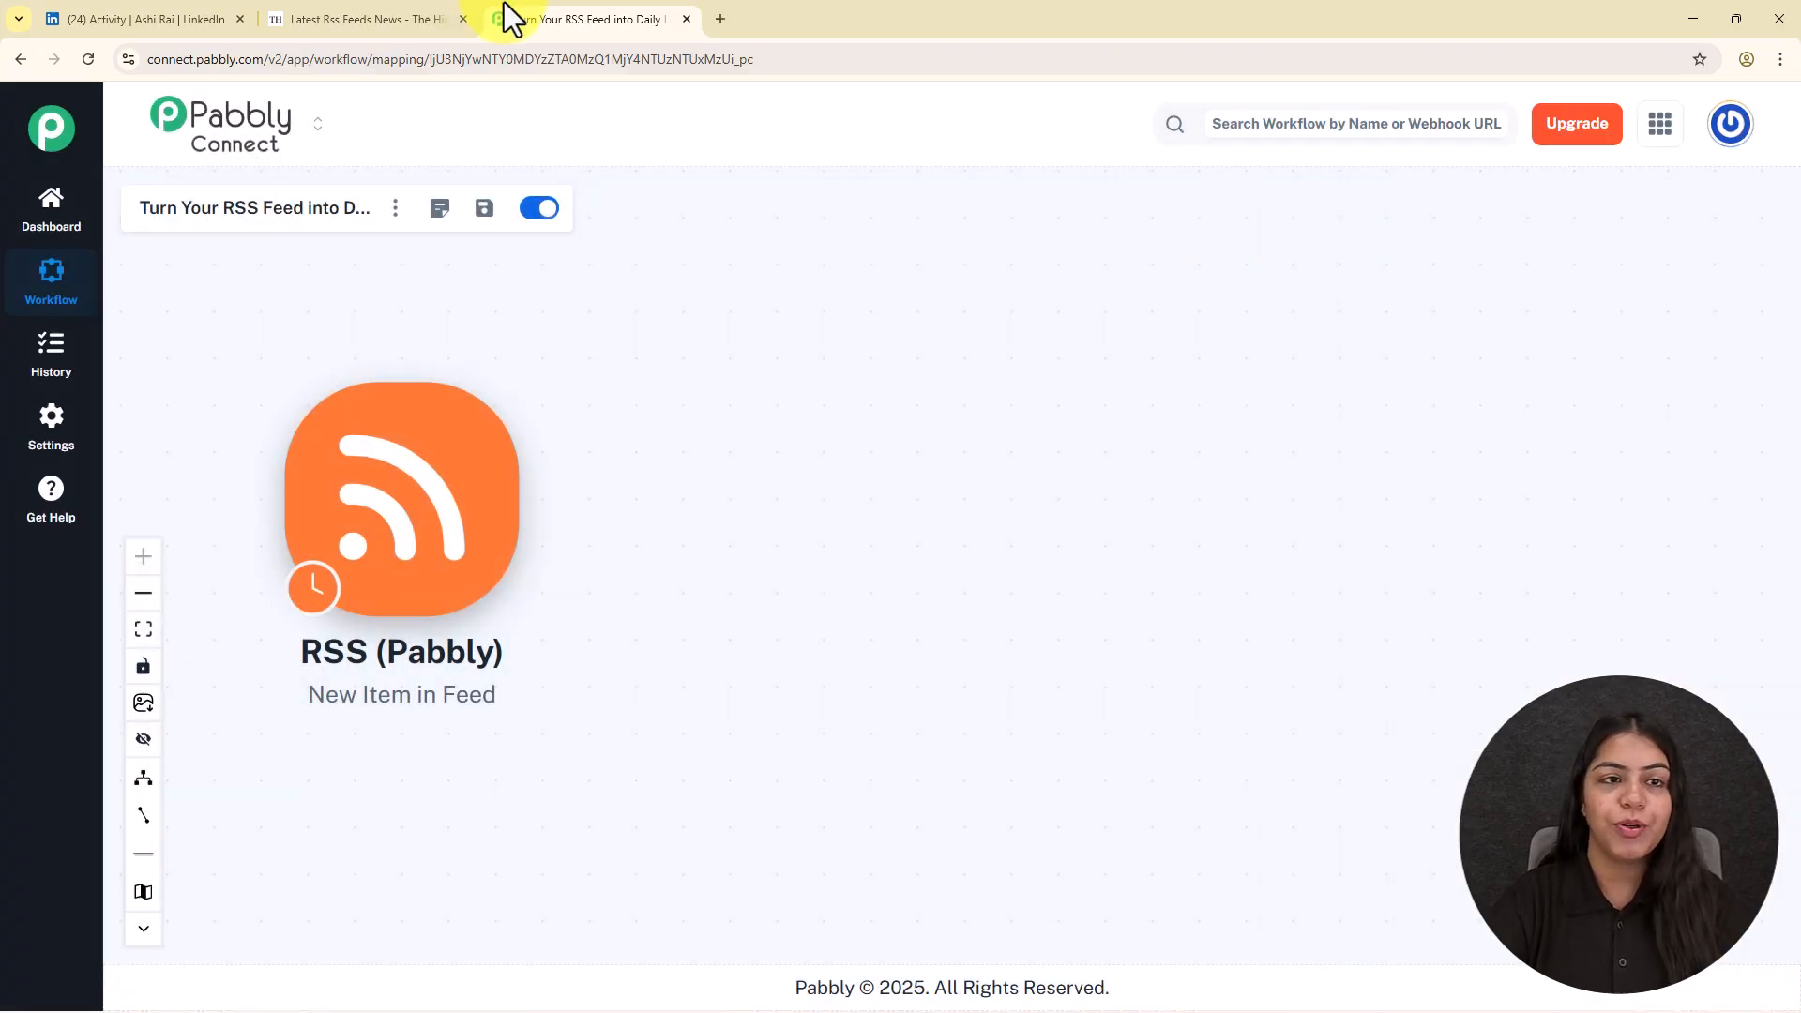
{"action": "left_click_drag", "start_coordinate": [937, 649], "coordinate": [963, 633]}
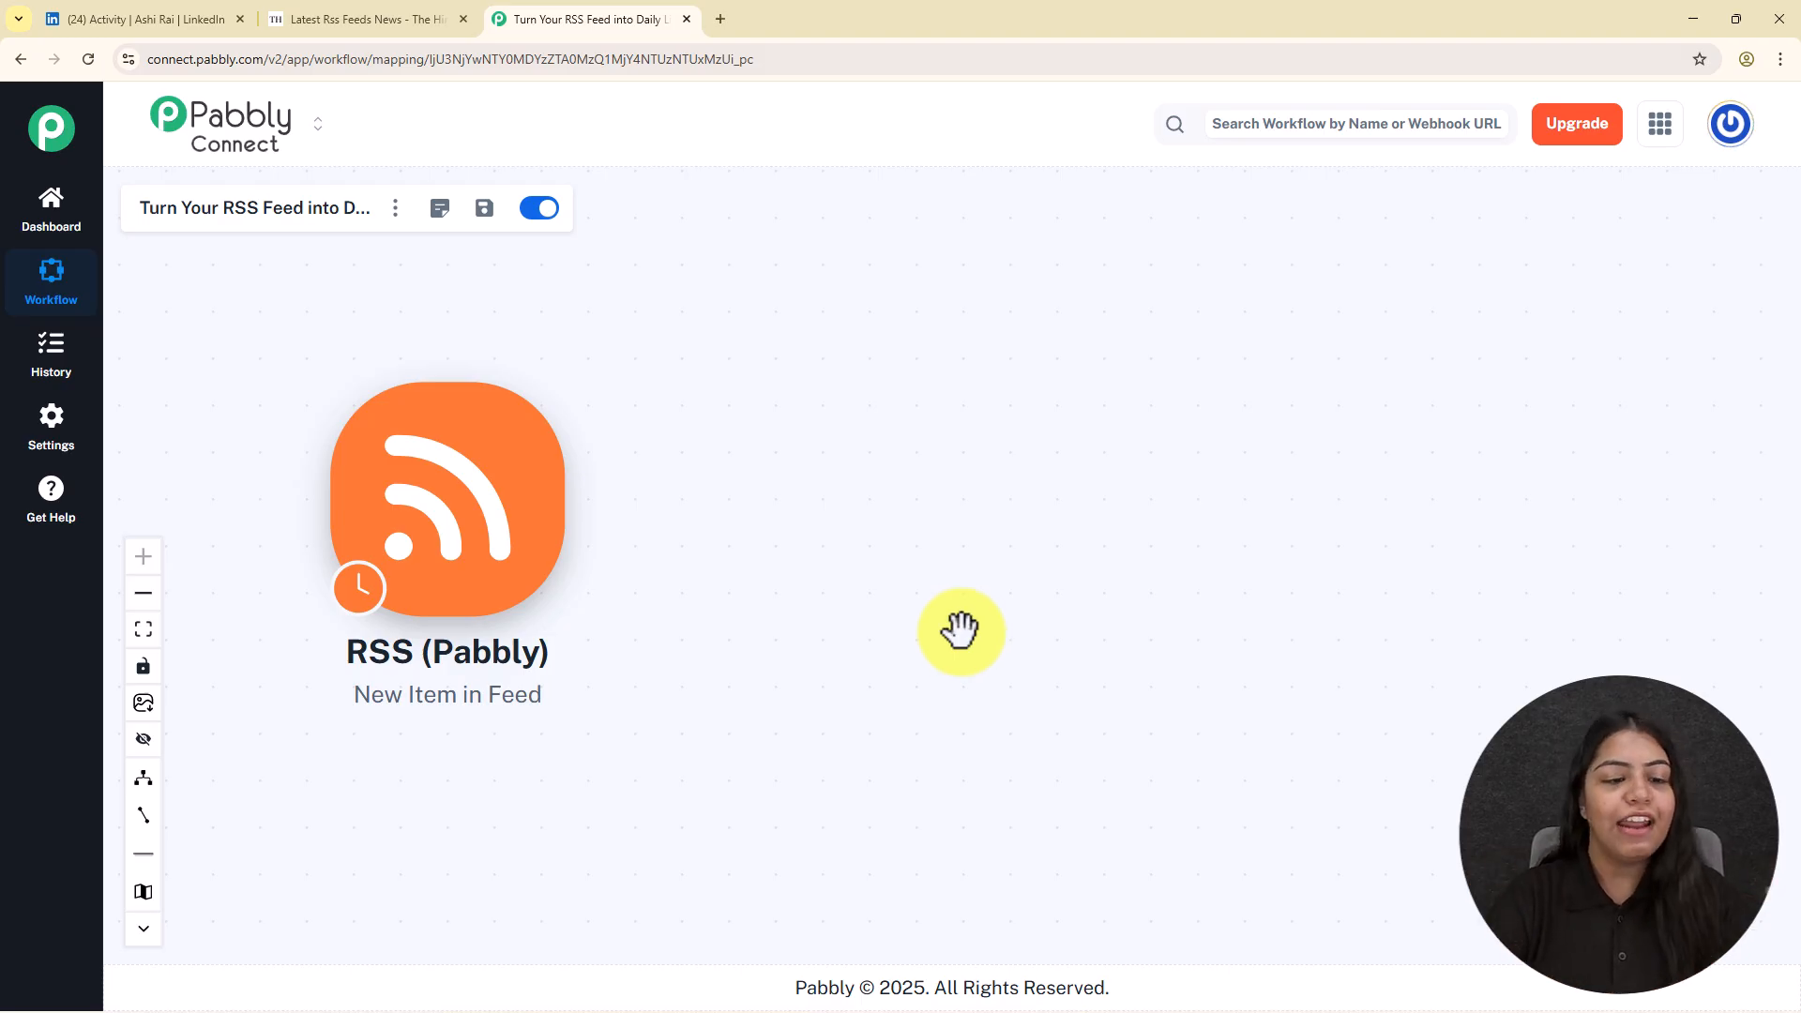
{"action": "mouse_move", "coordinate": [361, 602]}
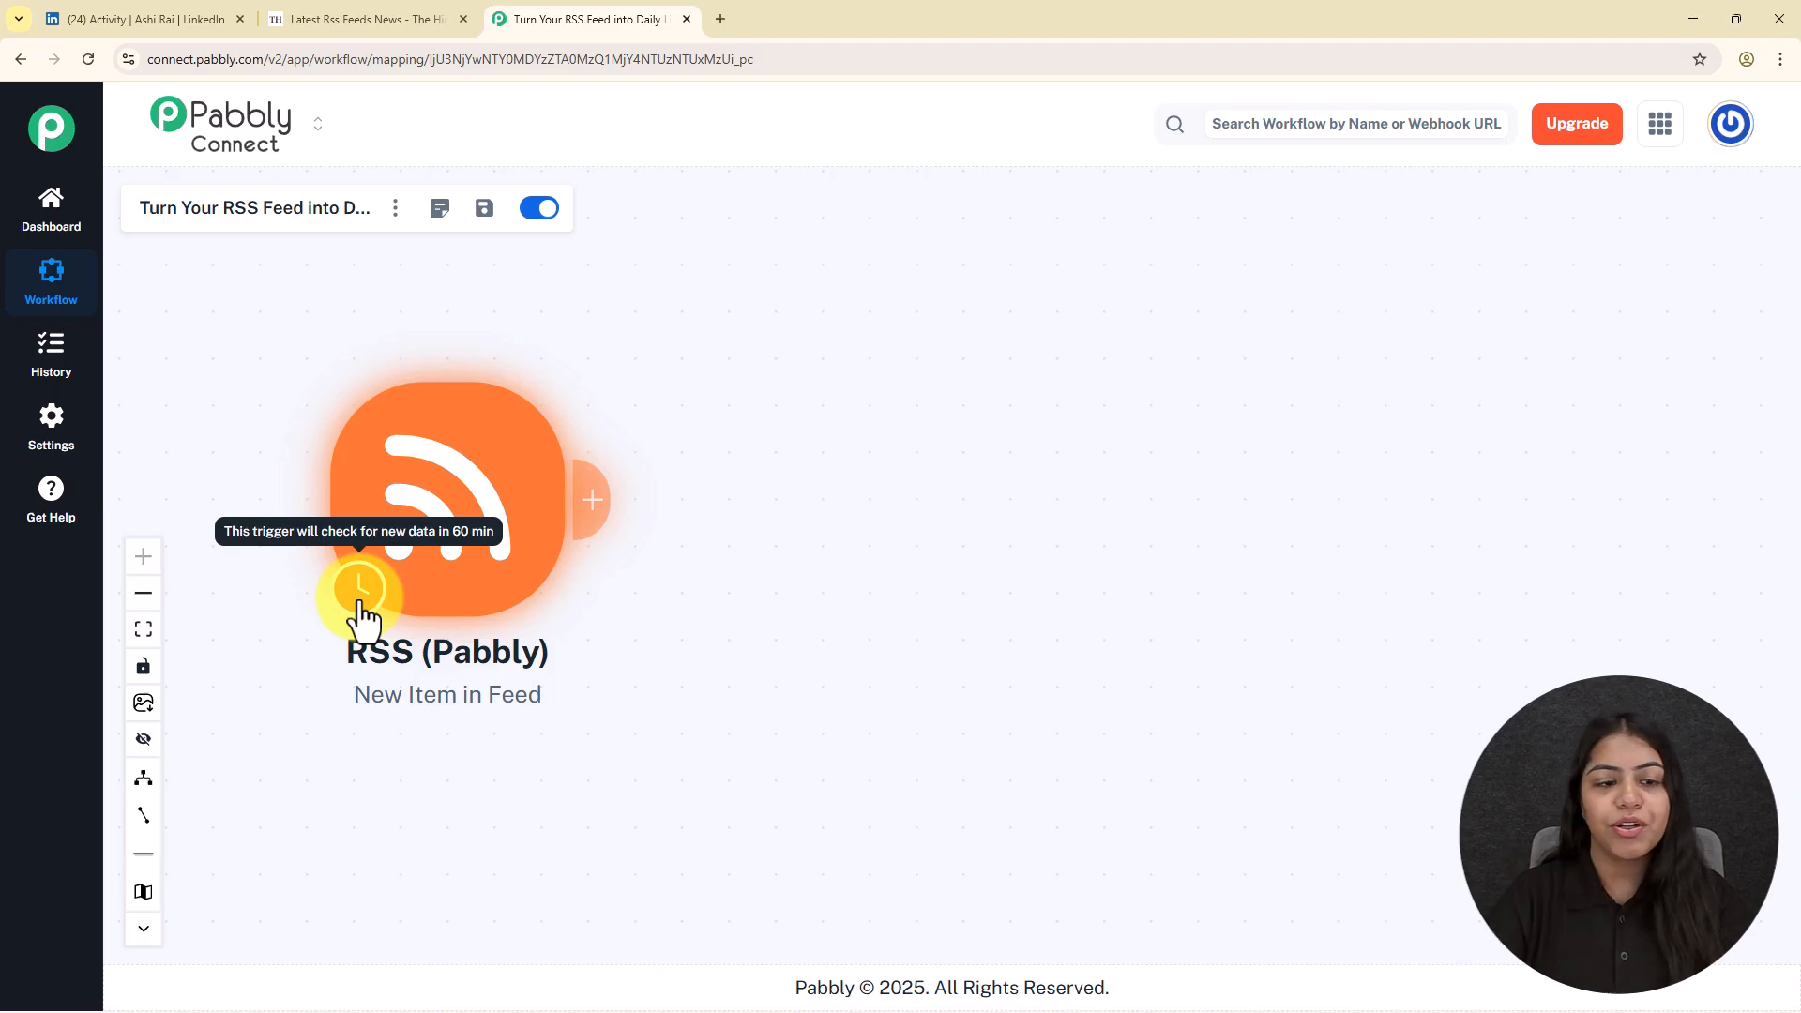
{"action": "left_click", "coordinate": [360, 605]}
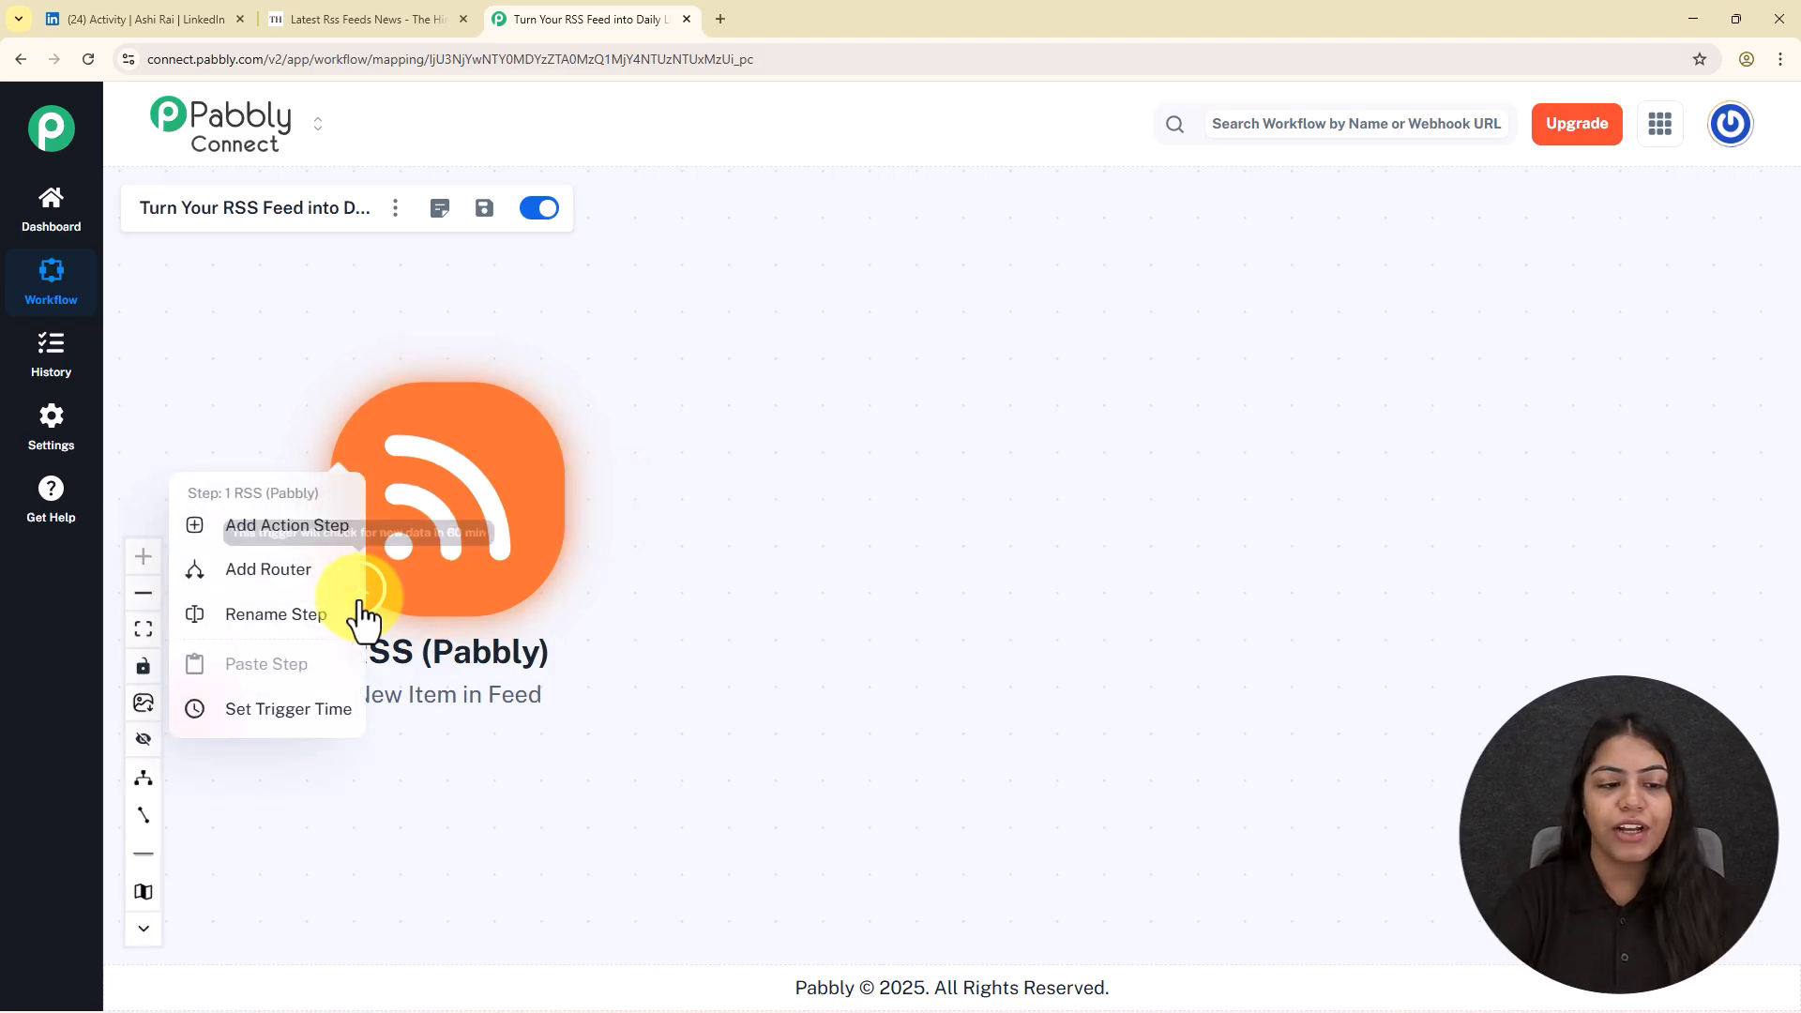
{"action": "left_click", "coordinate": [315, 710]}
{"action": "left_click", "coordinate": [704, 523]}
{"action": "scroll", "coordinate": [821, 858], "scroll_direction": "down", "scroll_amount": 3}
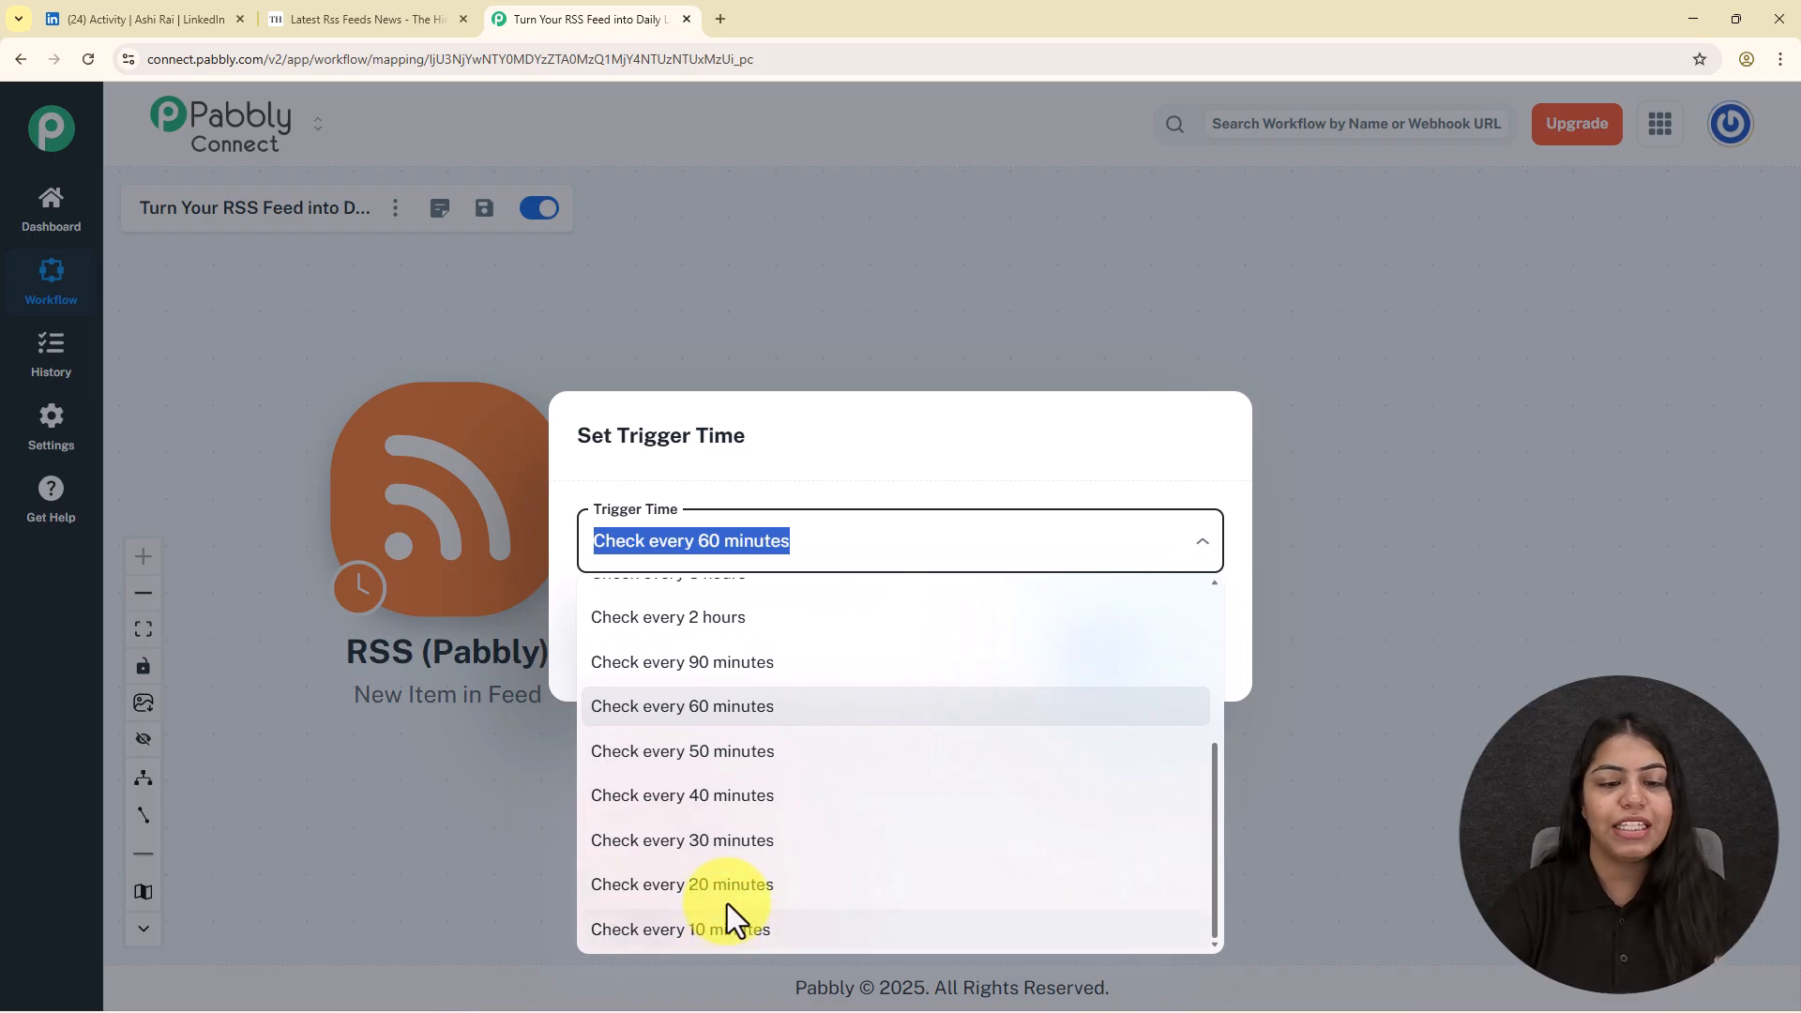
{"action": "scroll", "coordinate": [732, 900], "scroll_direction": "up", "scroll_amount": 3}
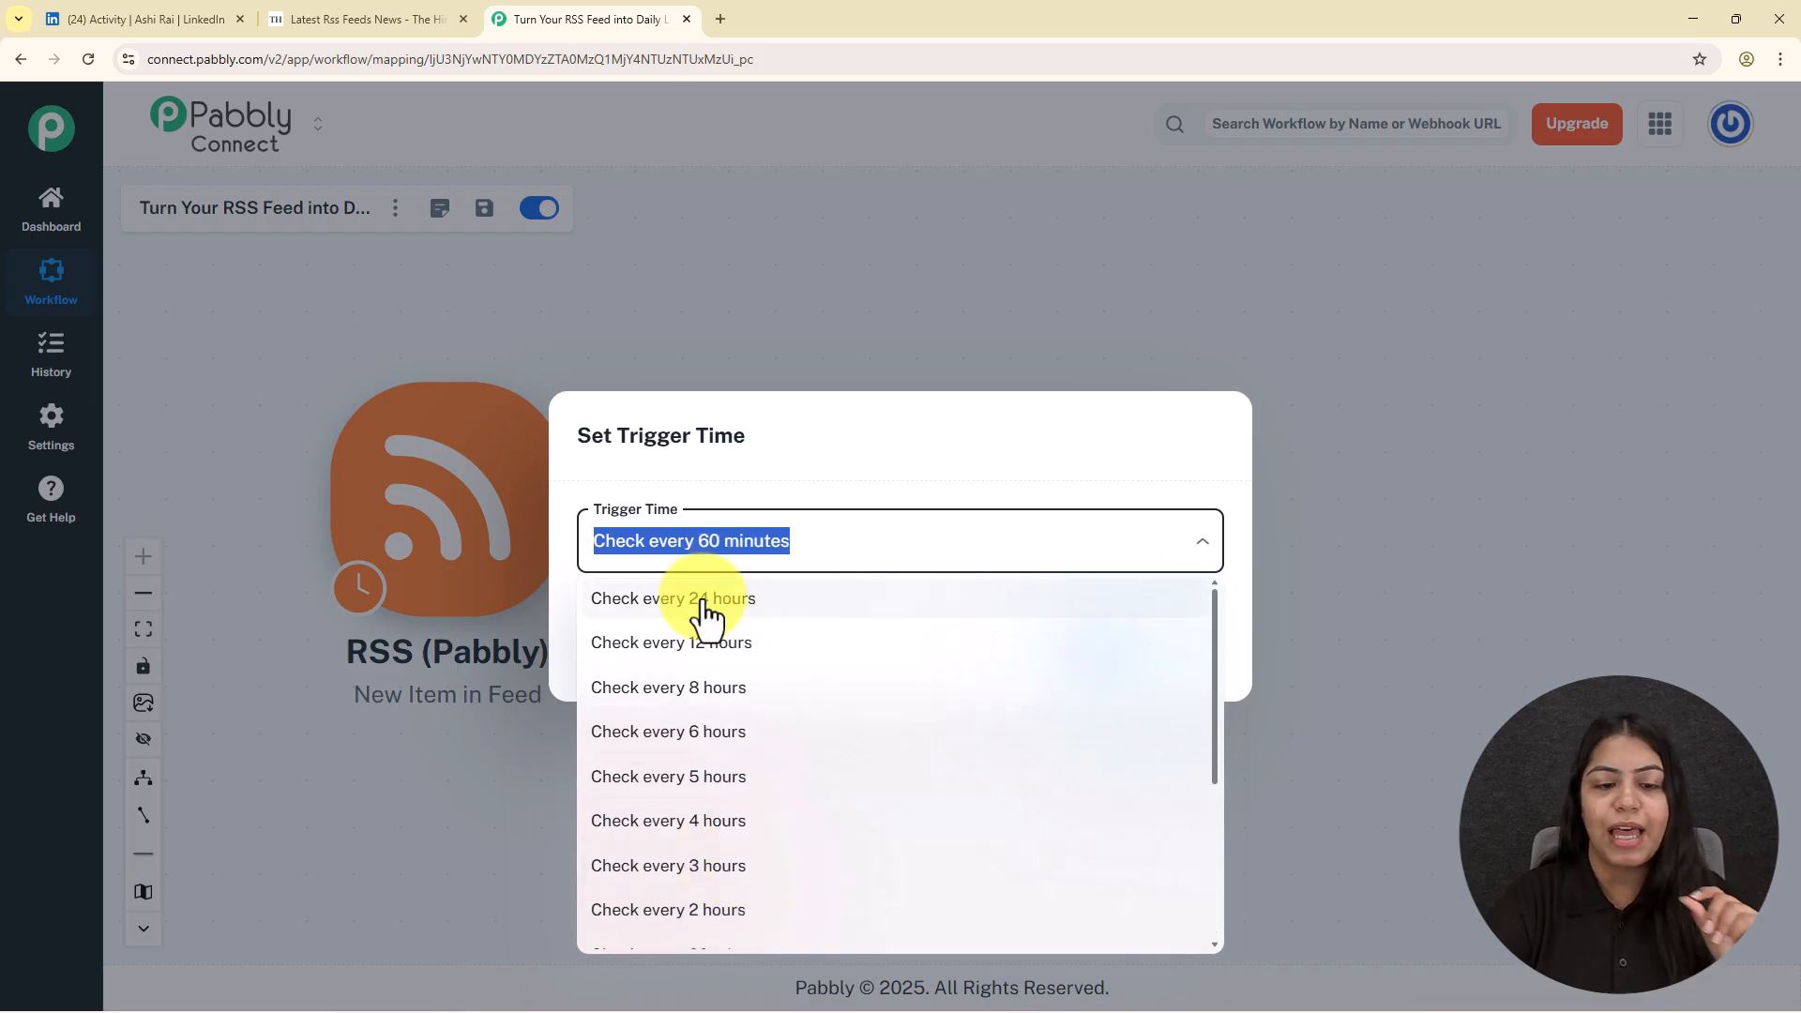
{"action": "left_click", "coordinate": [936, 441]}
{"action": "left_click", "coordinate": [1152, 655]}
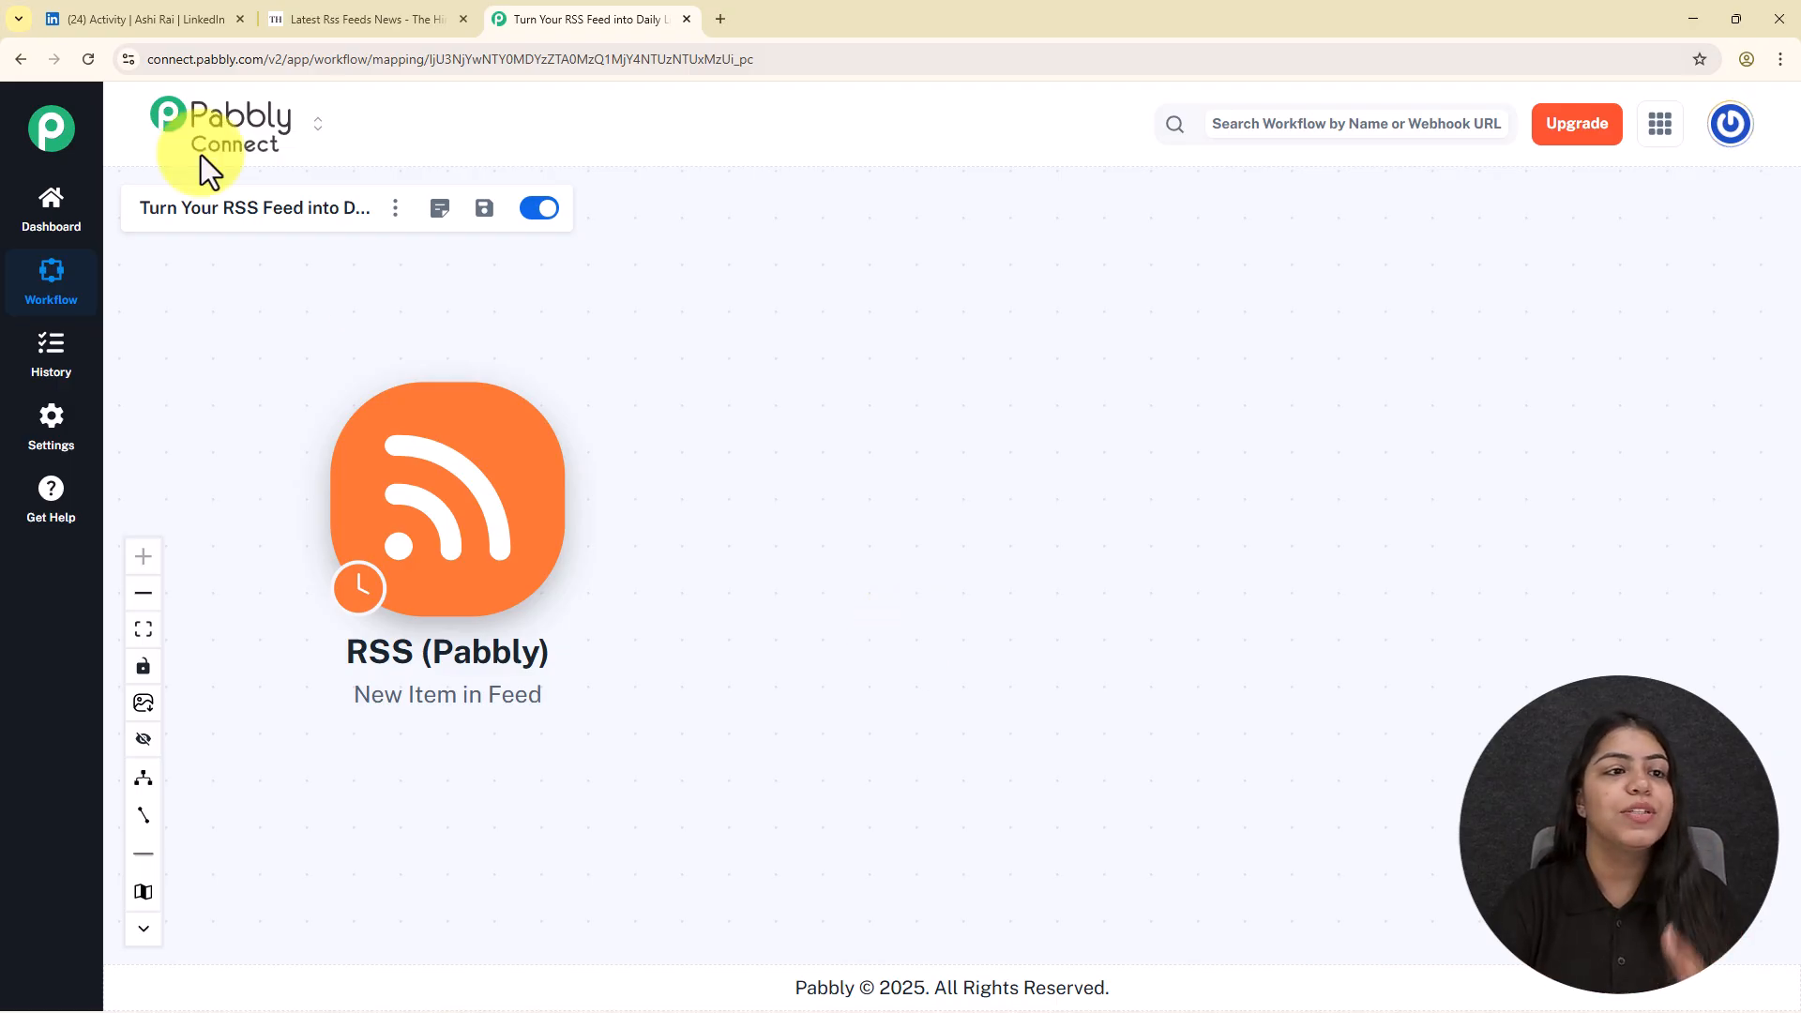
Step: Reopen the RSS trigger, send another test request and look through the received response before closing the setup
{"action": "left_click", "coordinate": [215, 21]}
{"action": "left_click", "coordinate": [537, 11]}
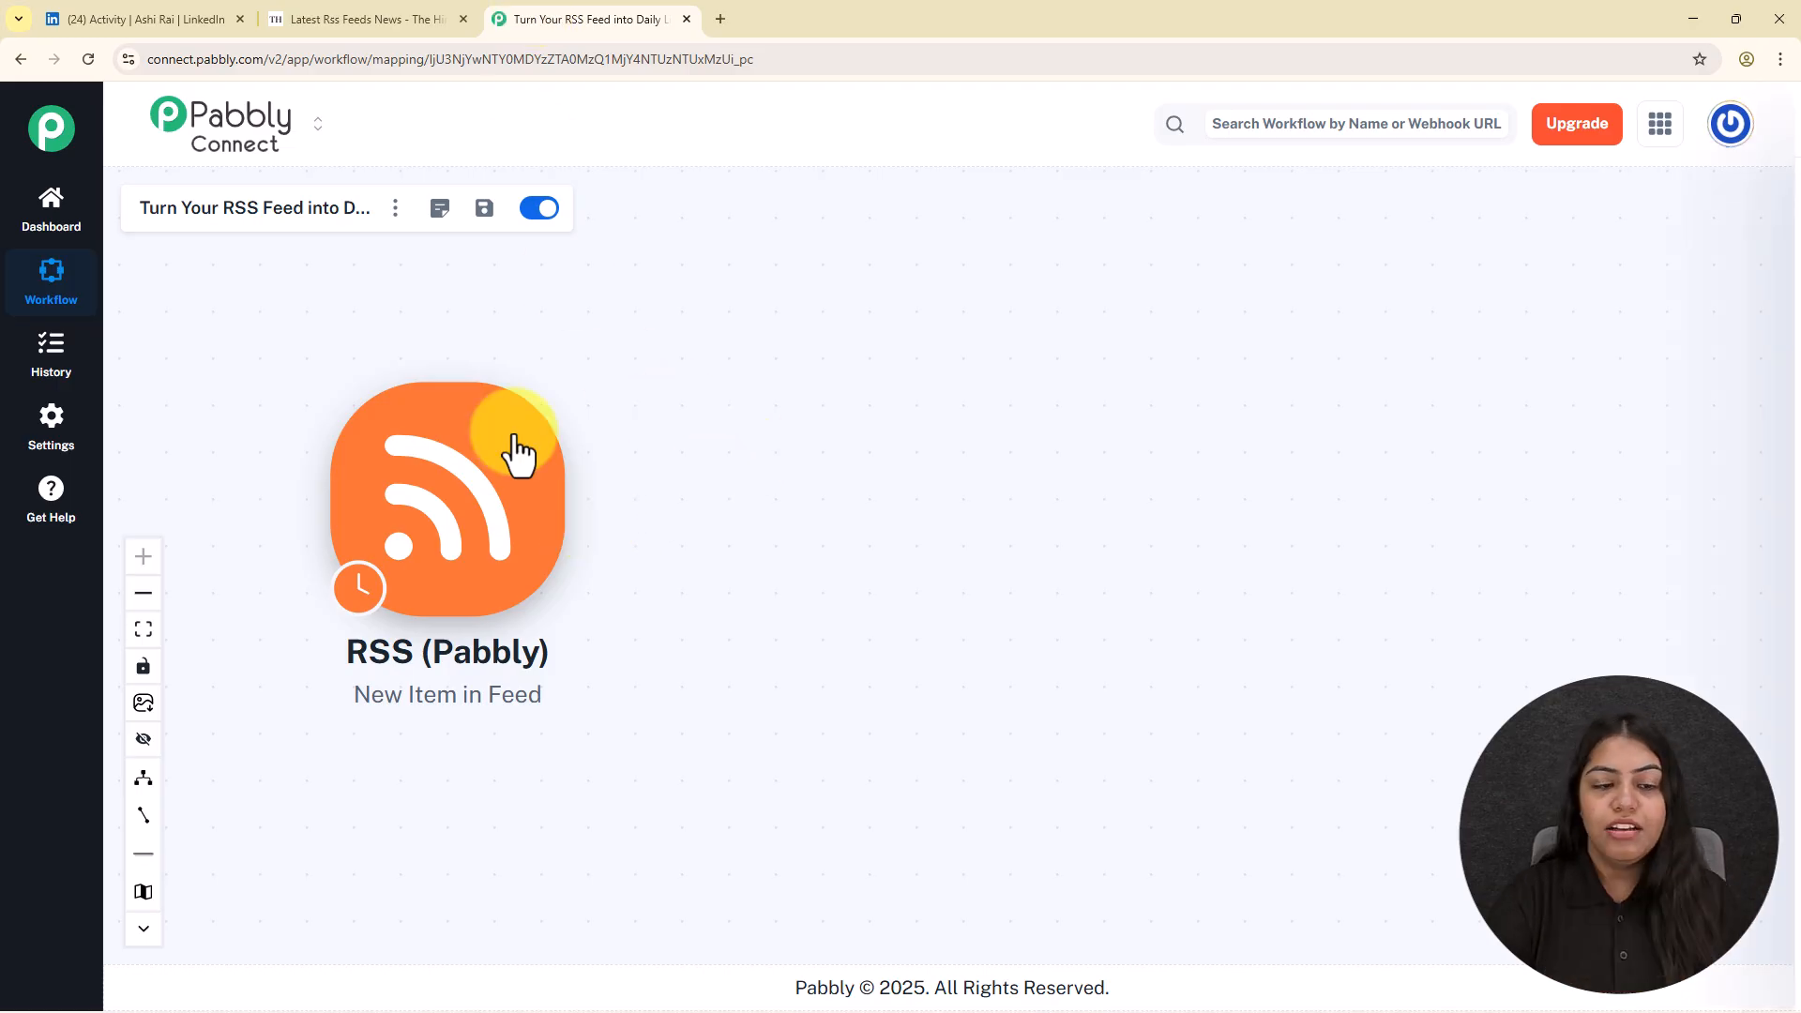
{"action": "left_click", "coordinate": [518, 469]}
{"action": "scroll", "coordinate": [1307, 812], "scroll_direction": "down", "scroll_amount": 2}
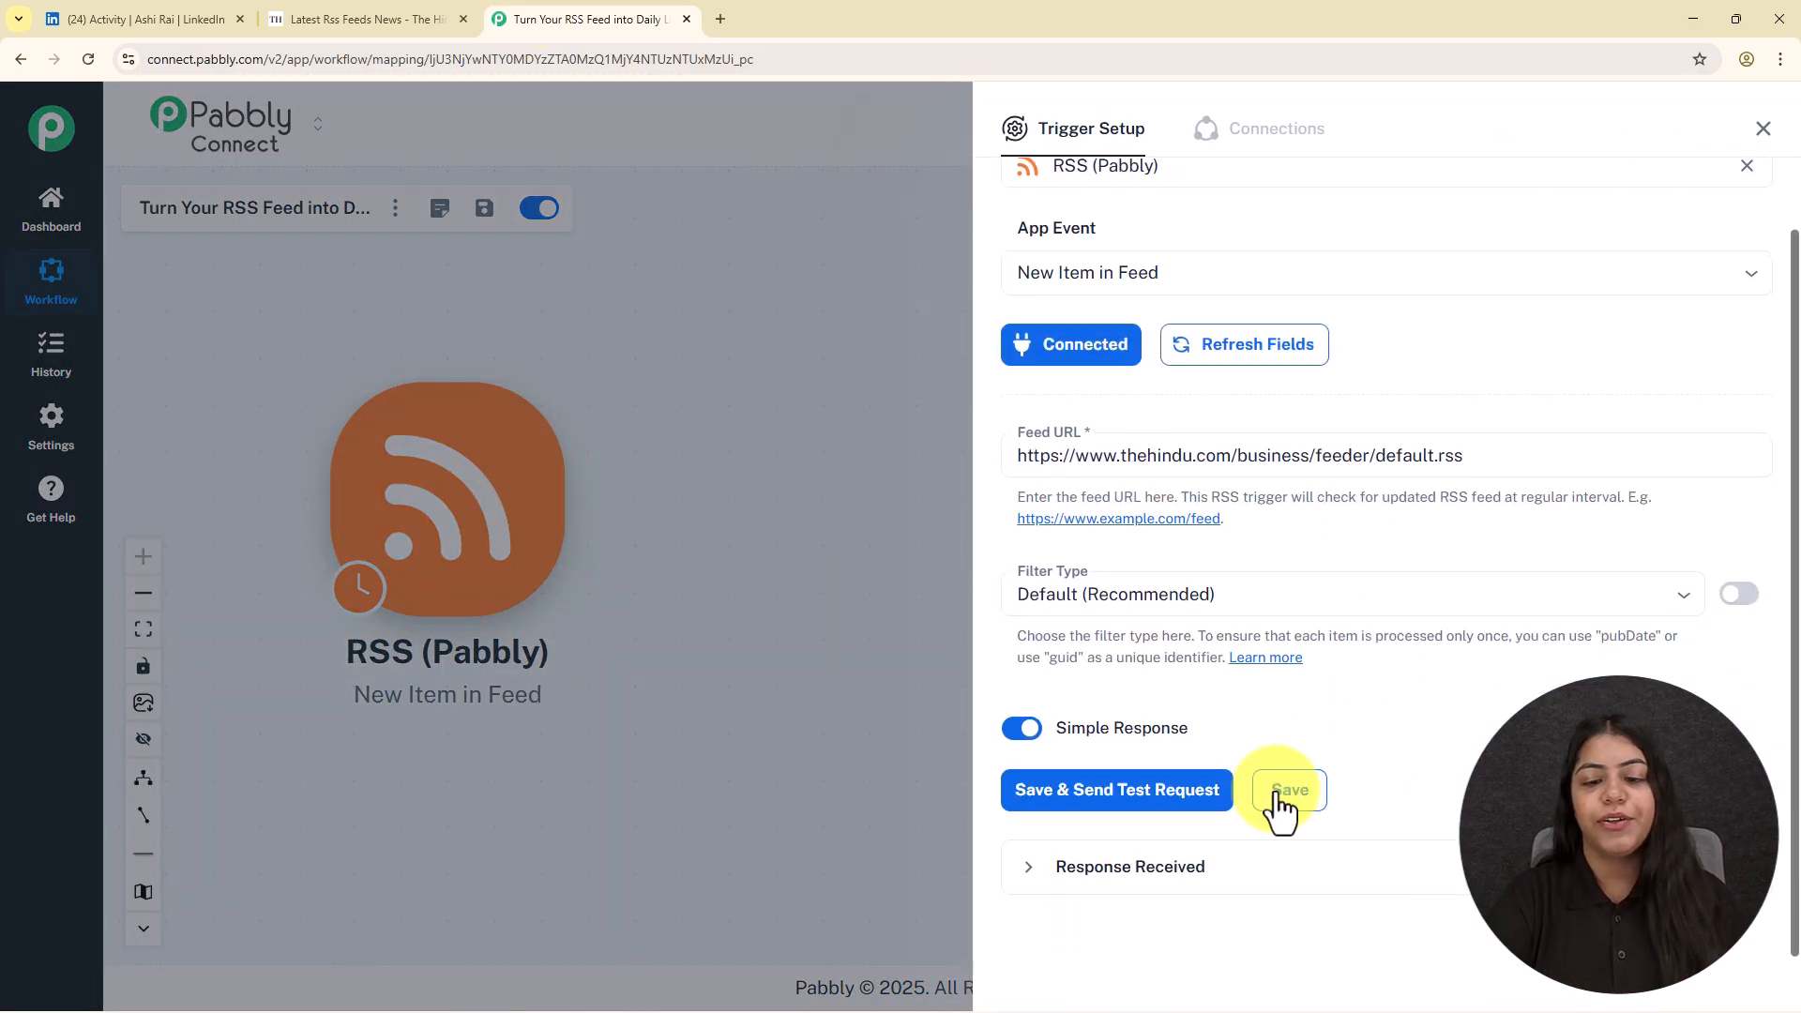
{"action": "left_click", "coordinate": [1172, 796]}
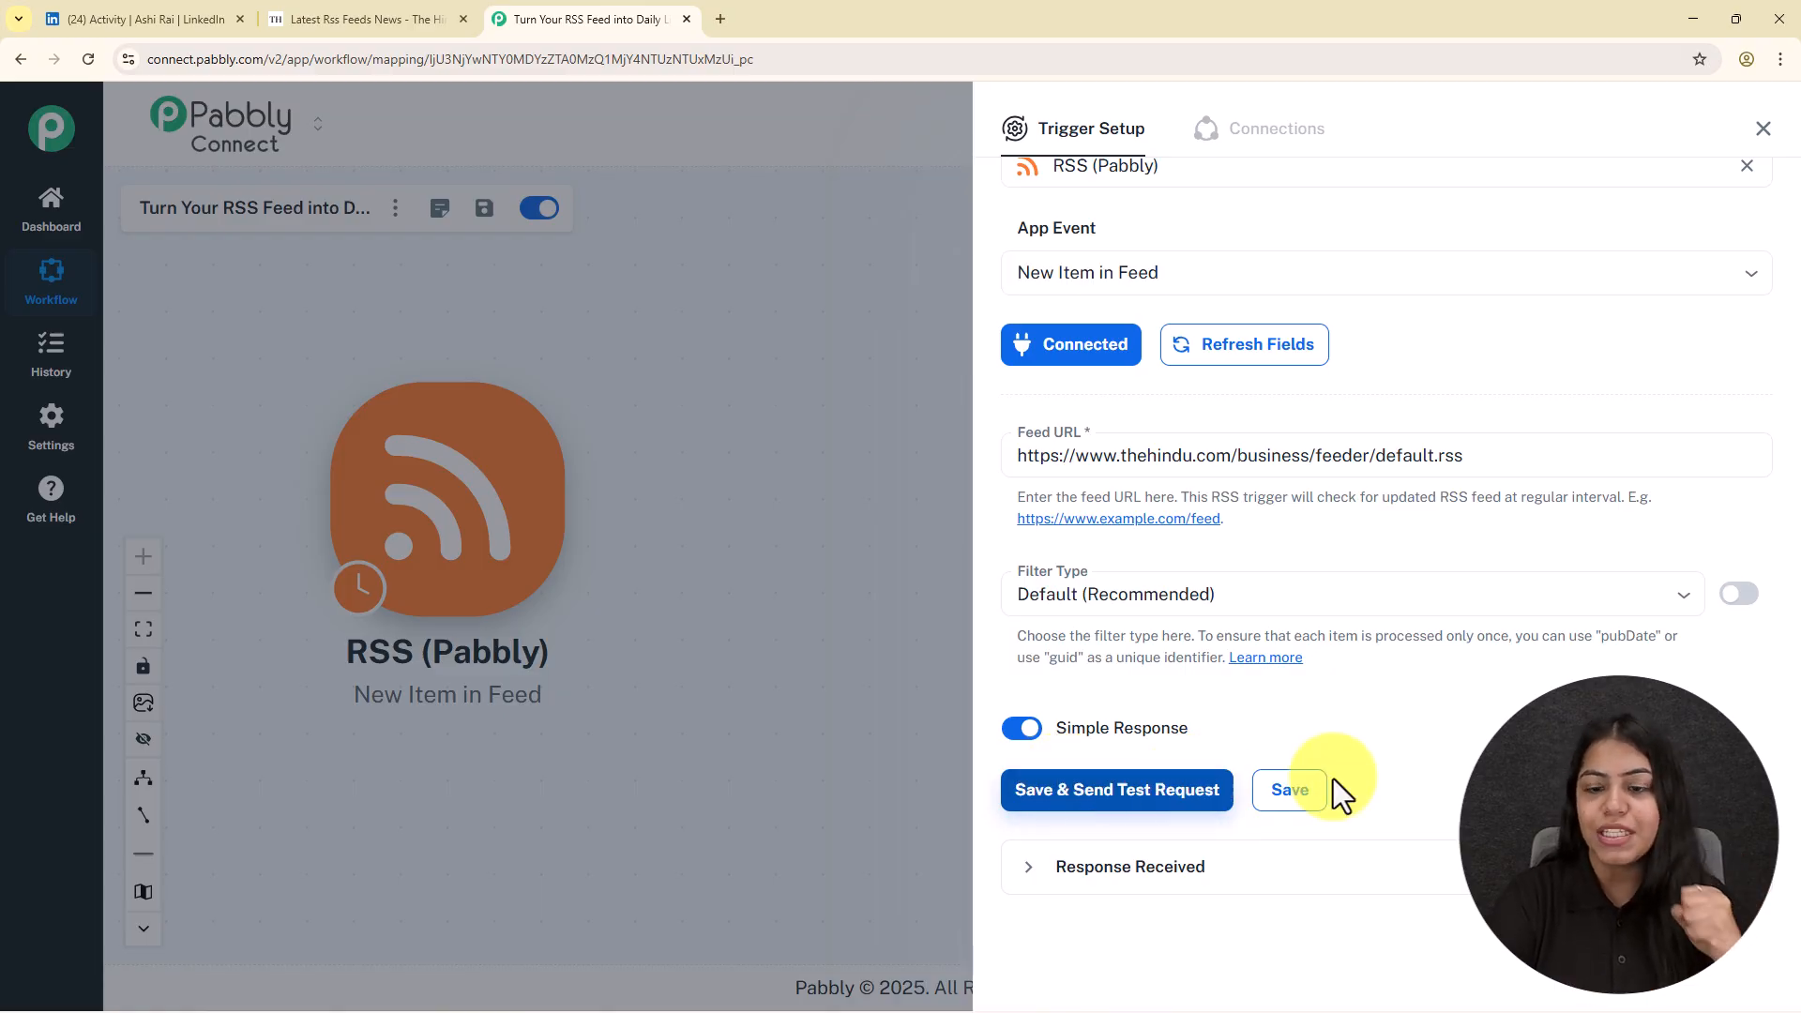
{"action": "scroll", "coordinate": [1295, 806], "scroll_direction": "down", "scroll_amount": 5}
{"action": "scroll", "coordinate": [1720, 538], "scroll_direction": "down", "scroll_amount": 3}
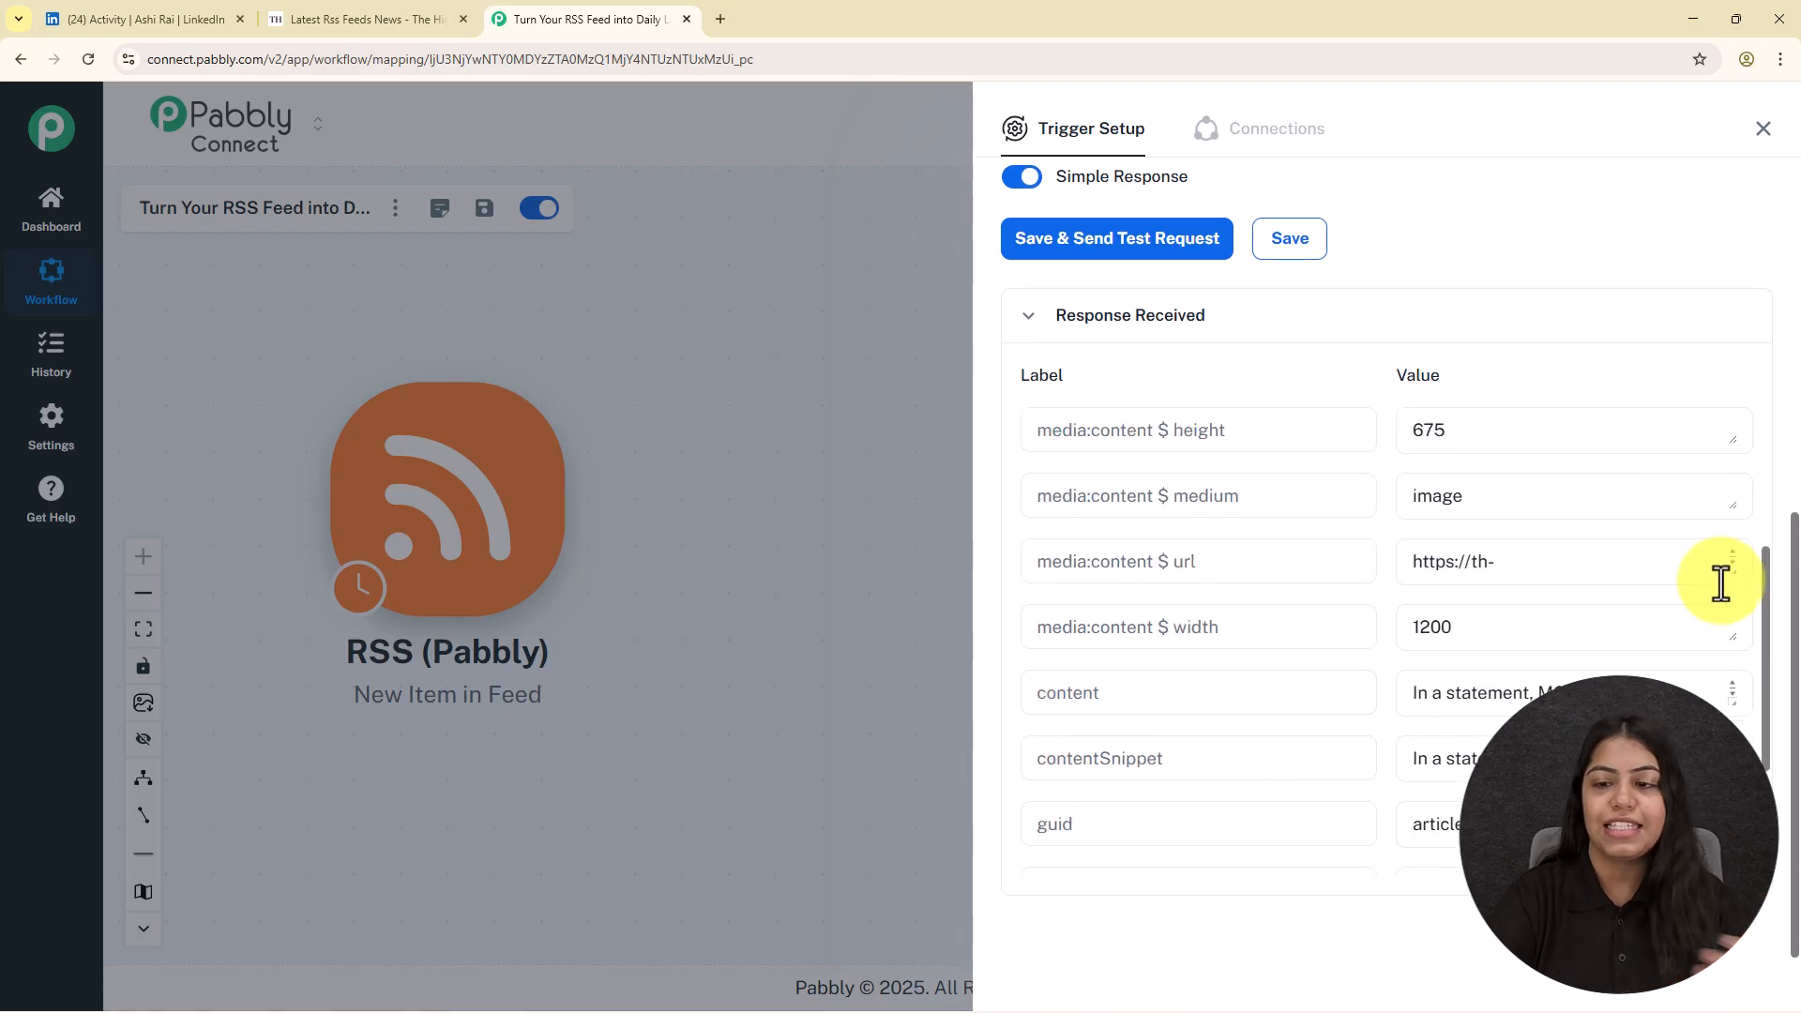
{"action": "scroll", "coordinate": [1757, 442], "scroll_direction": "up", "scroll_amount": 4}
{"action": "left_click", "coordinate": [1763, 128]}
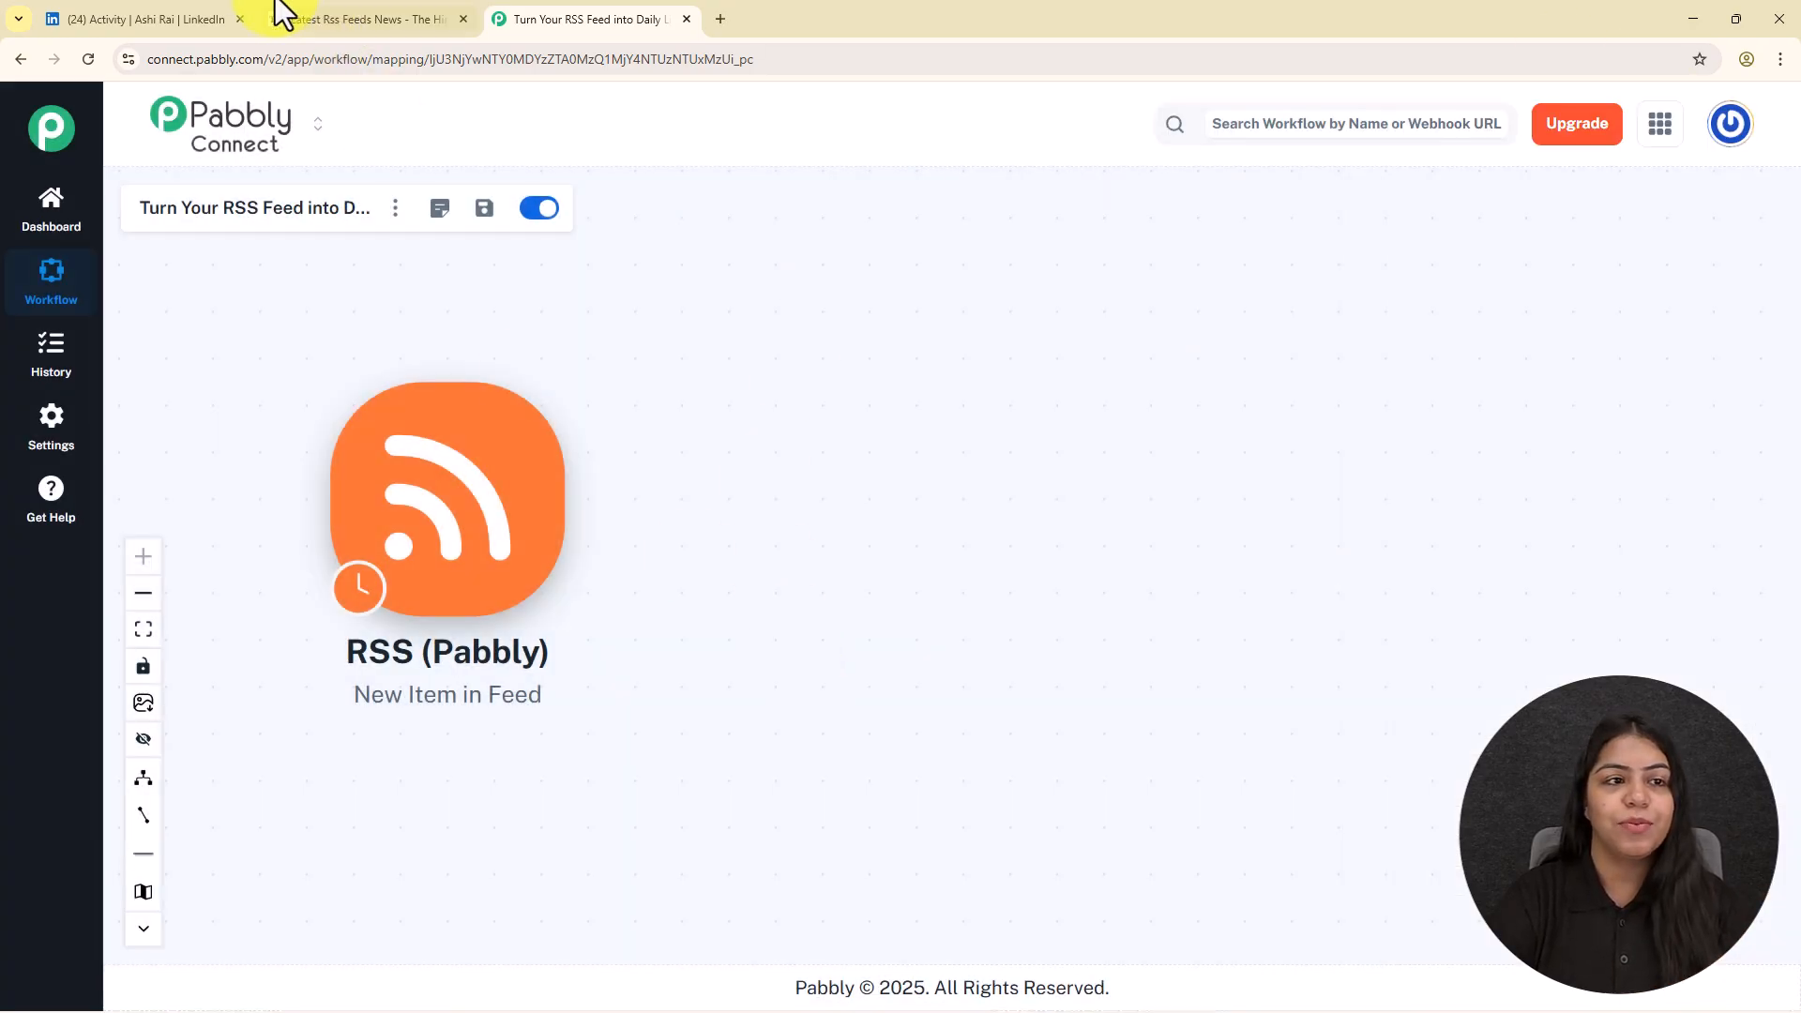
Step: Add a LinkedIn action step after the RSS trigger with the Share Simple Text event
{"action": "left_click", "coordinate": [150, 19]}
{"action": "left_click", "coordinate": [502, 19]}
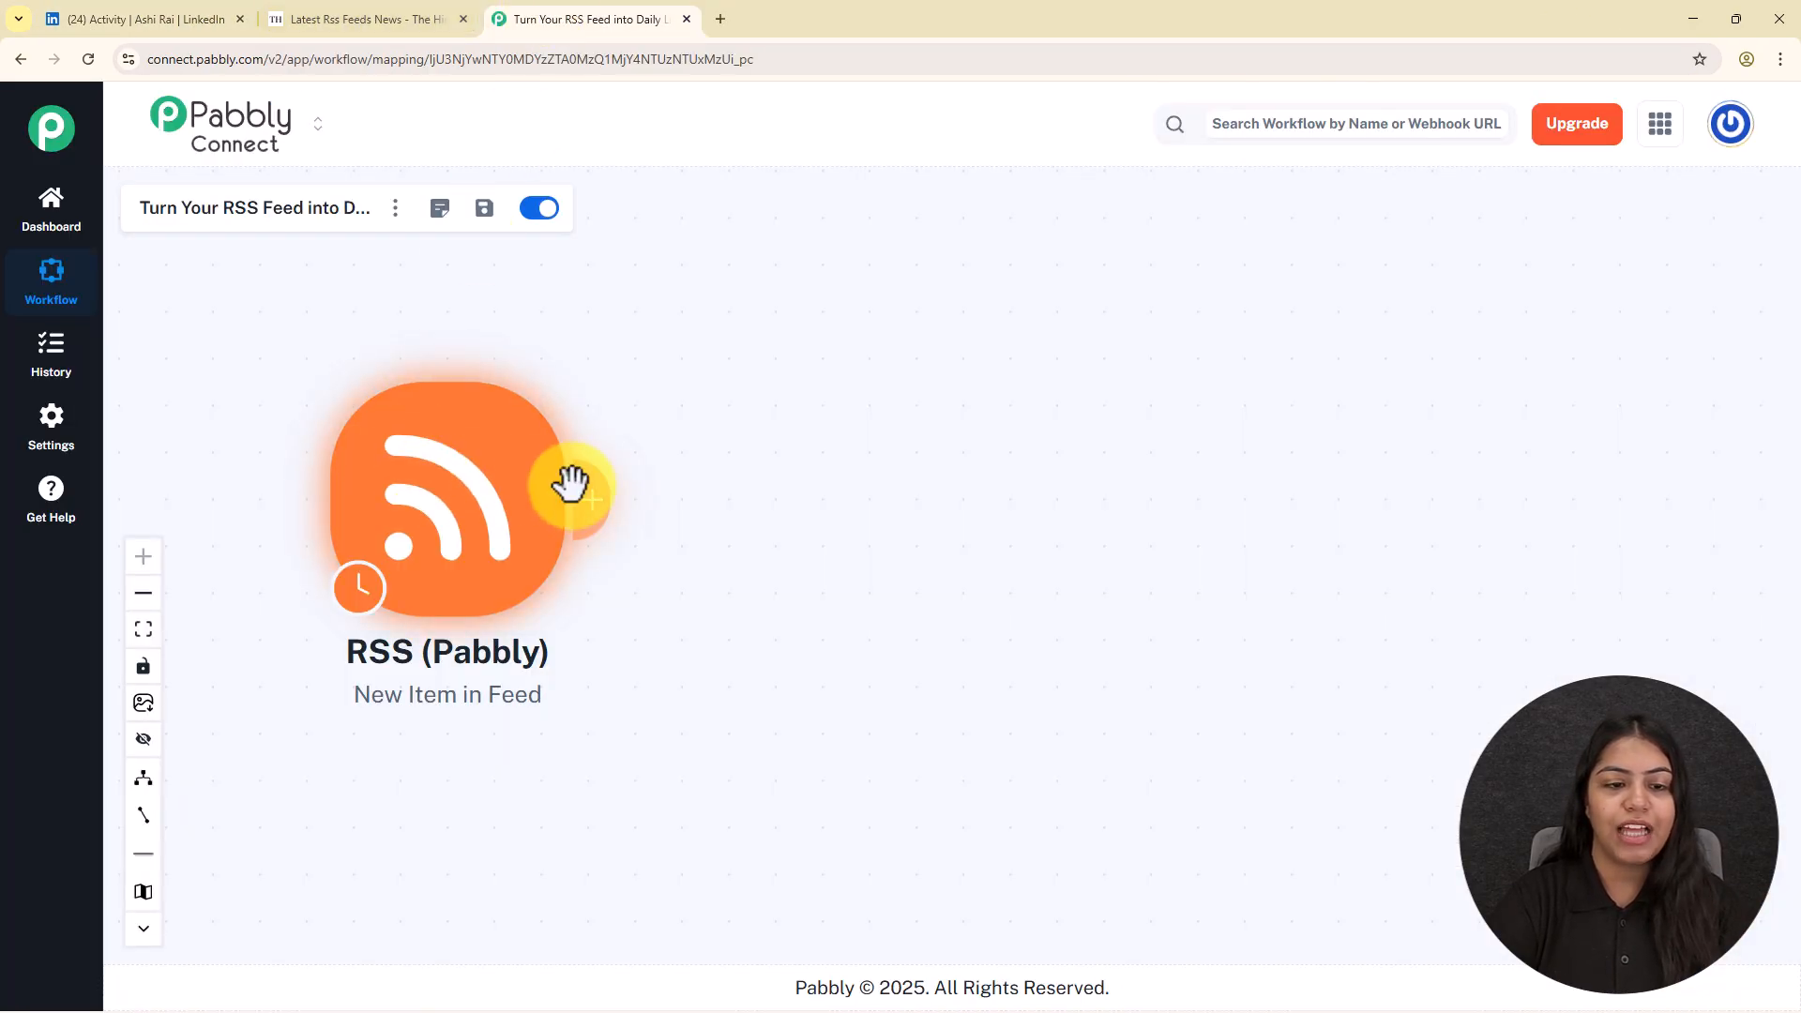
{"action": "left_click", "coordinate": [582, 493]}
{"action": "type", "text": "Linkedin"}
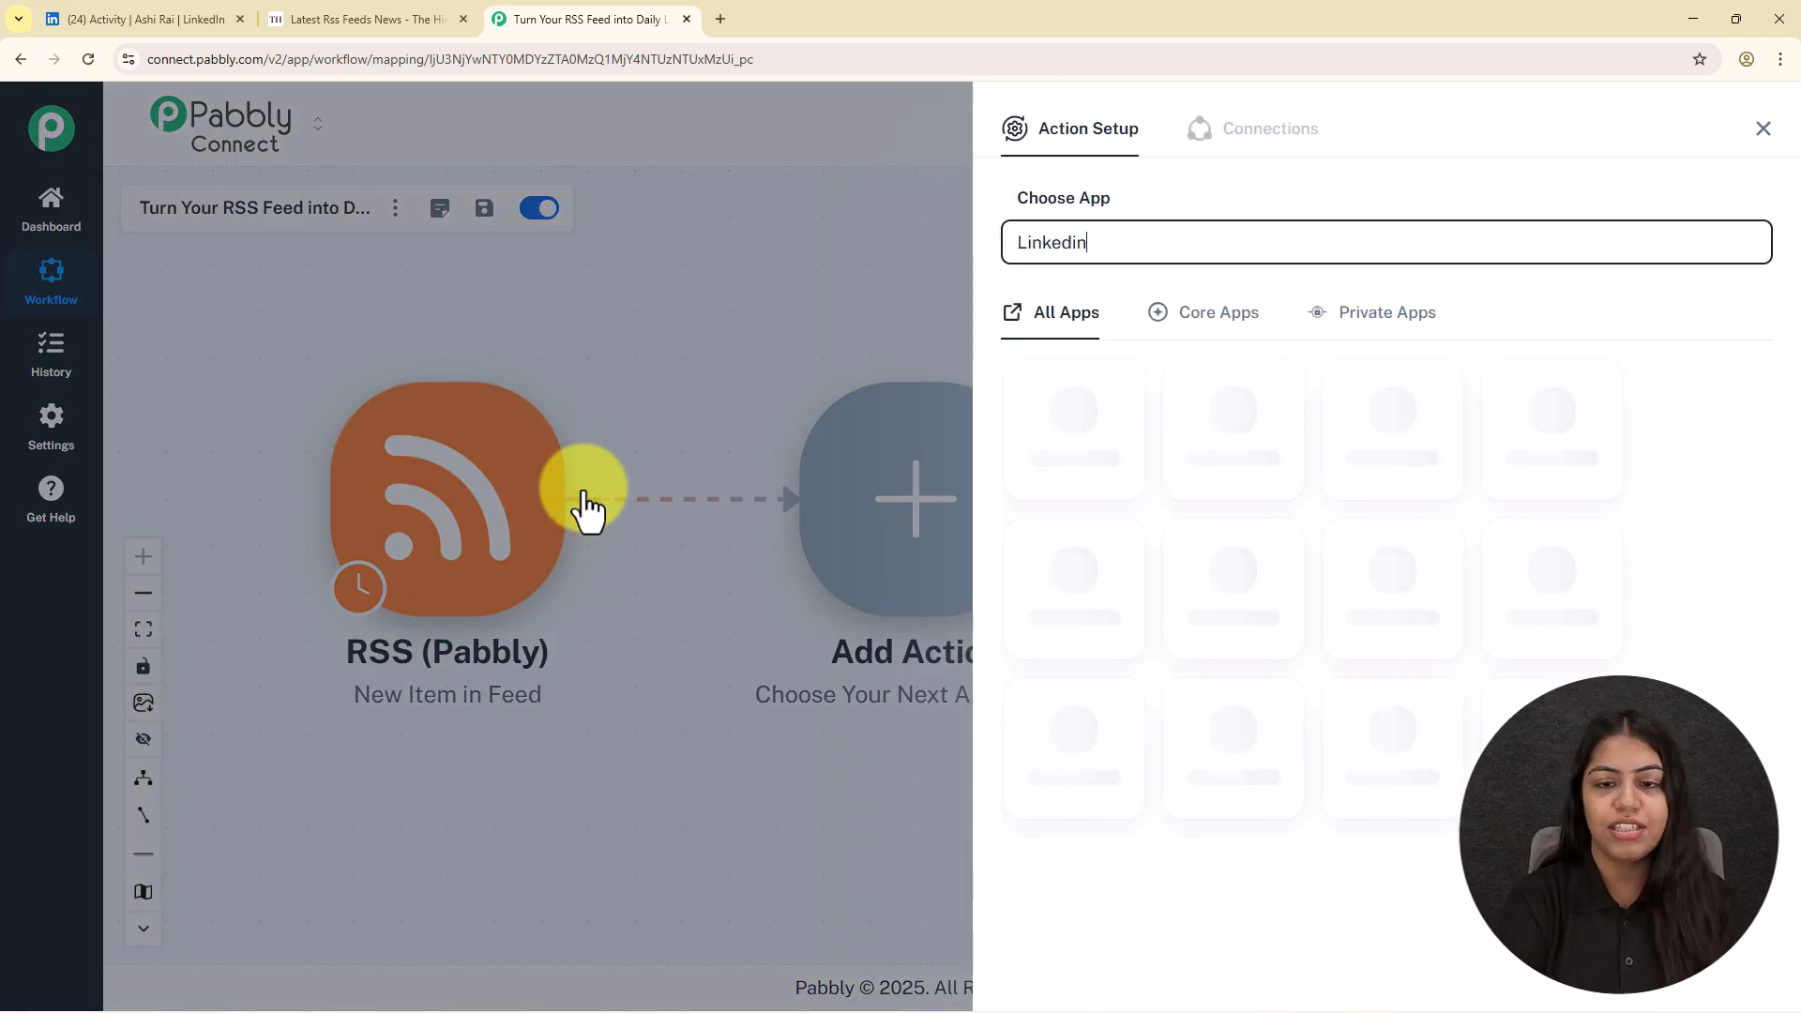
{"action": "left_click", "coordinate": [1073, 446]}
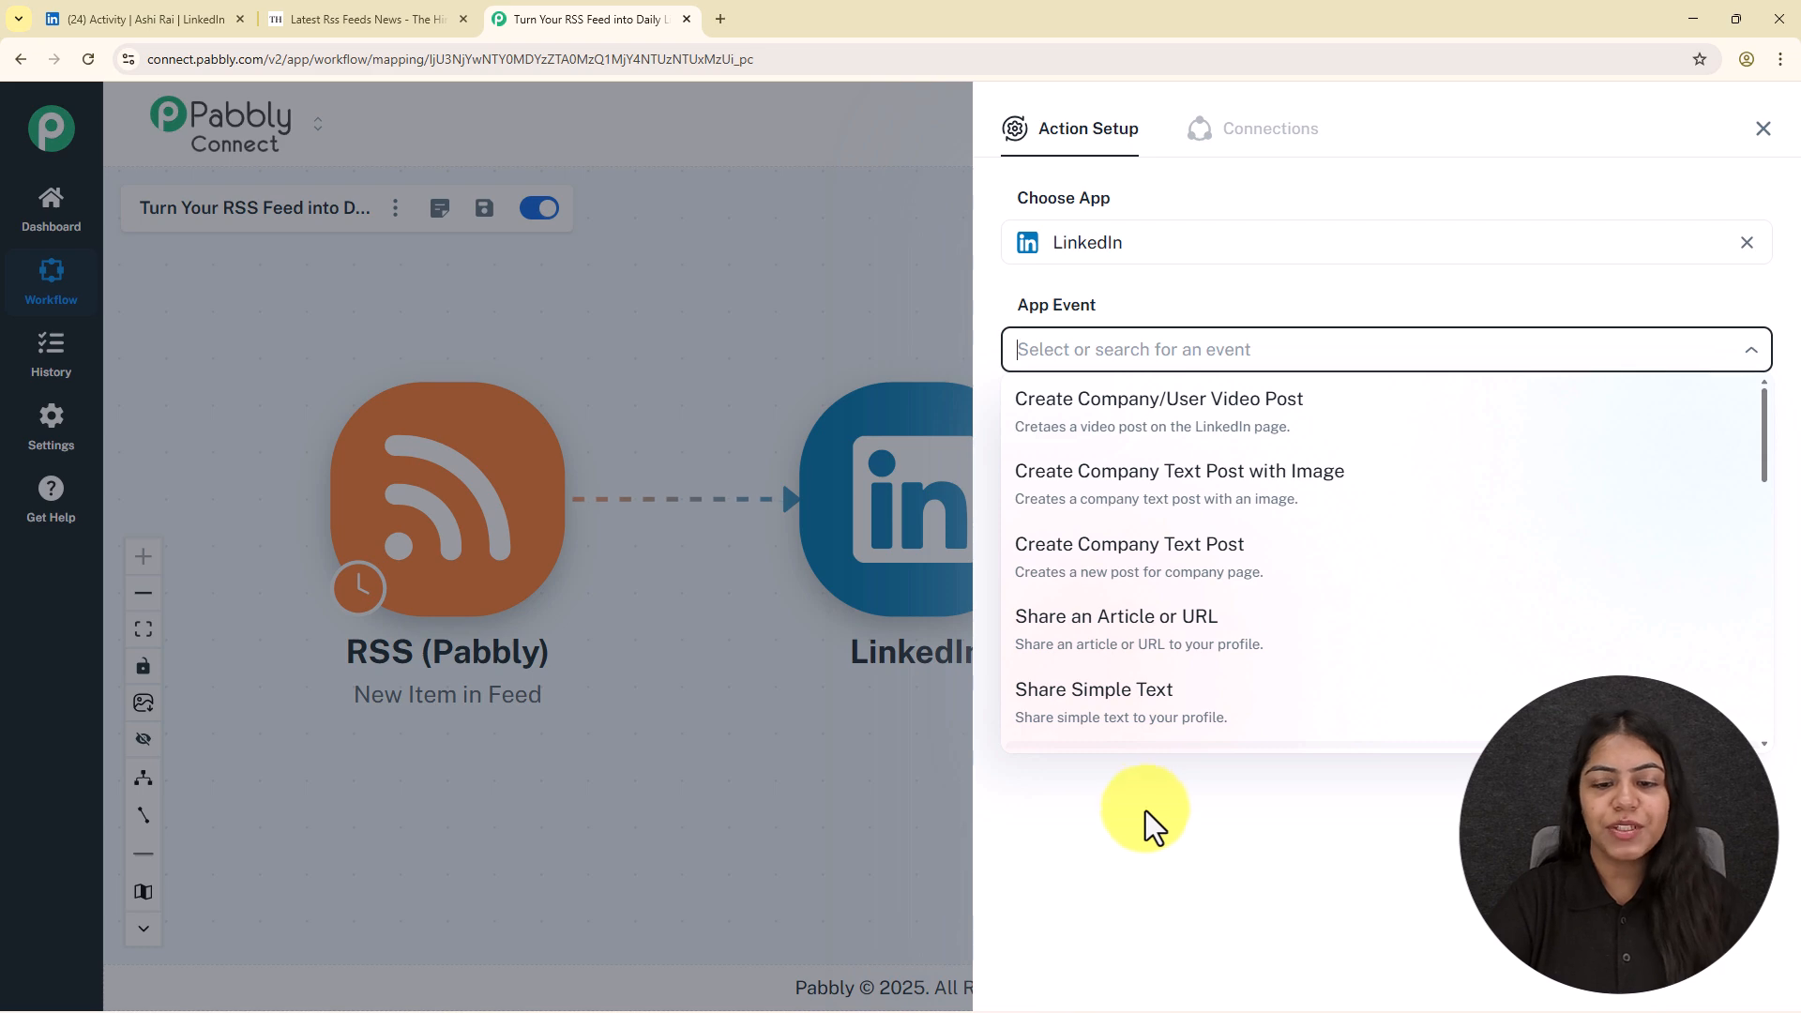
{"action": "left_click", "coordinate": [1165, 722]}
Step: Add a new LinkedIn connection for the action, entering the account password in the LinkedIn sign-in window
{"action": "left_click", "coordinate": [1095, 416]}
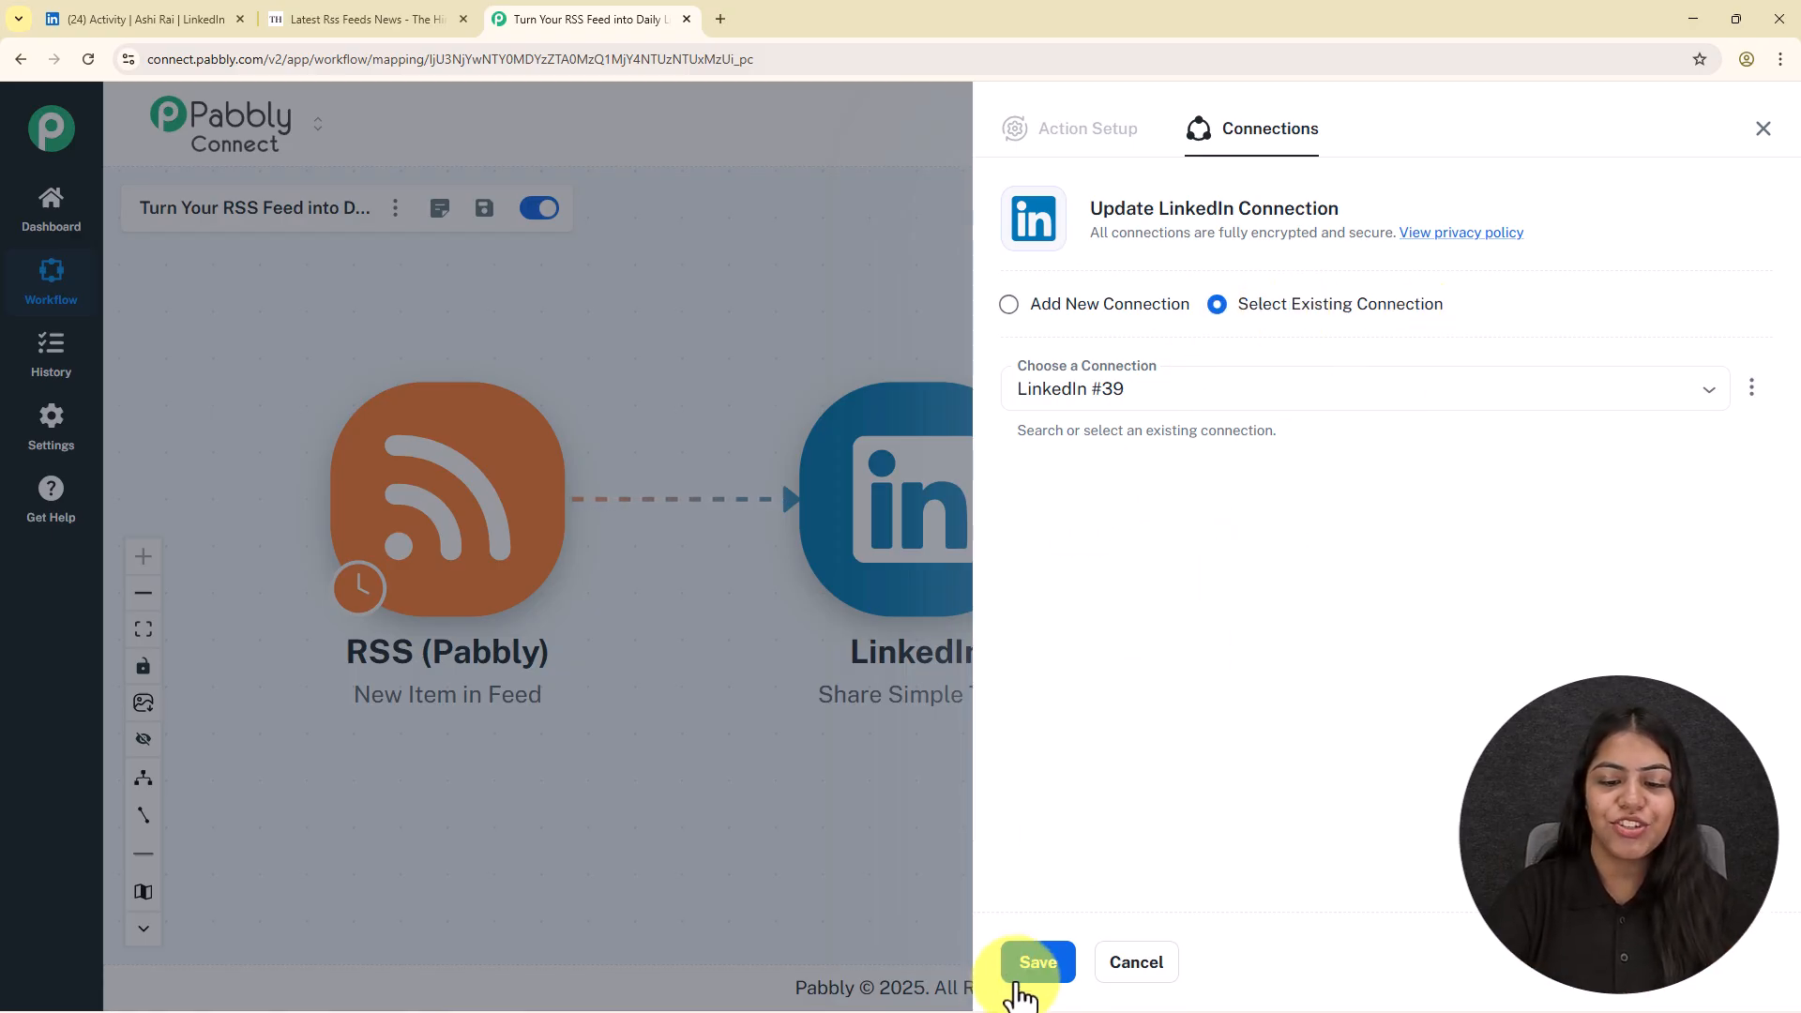
{"action": "left_click", "coordinate": [1111, 312]}
{"action": "left_click", "coordinate": [1124, 530]}
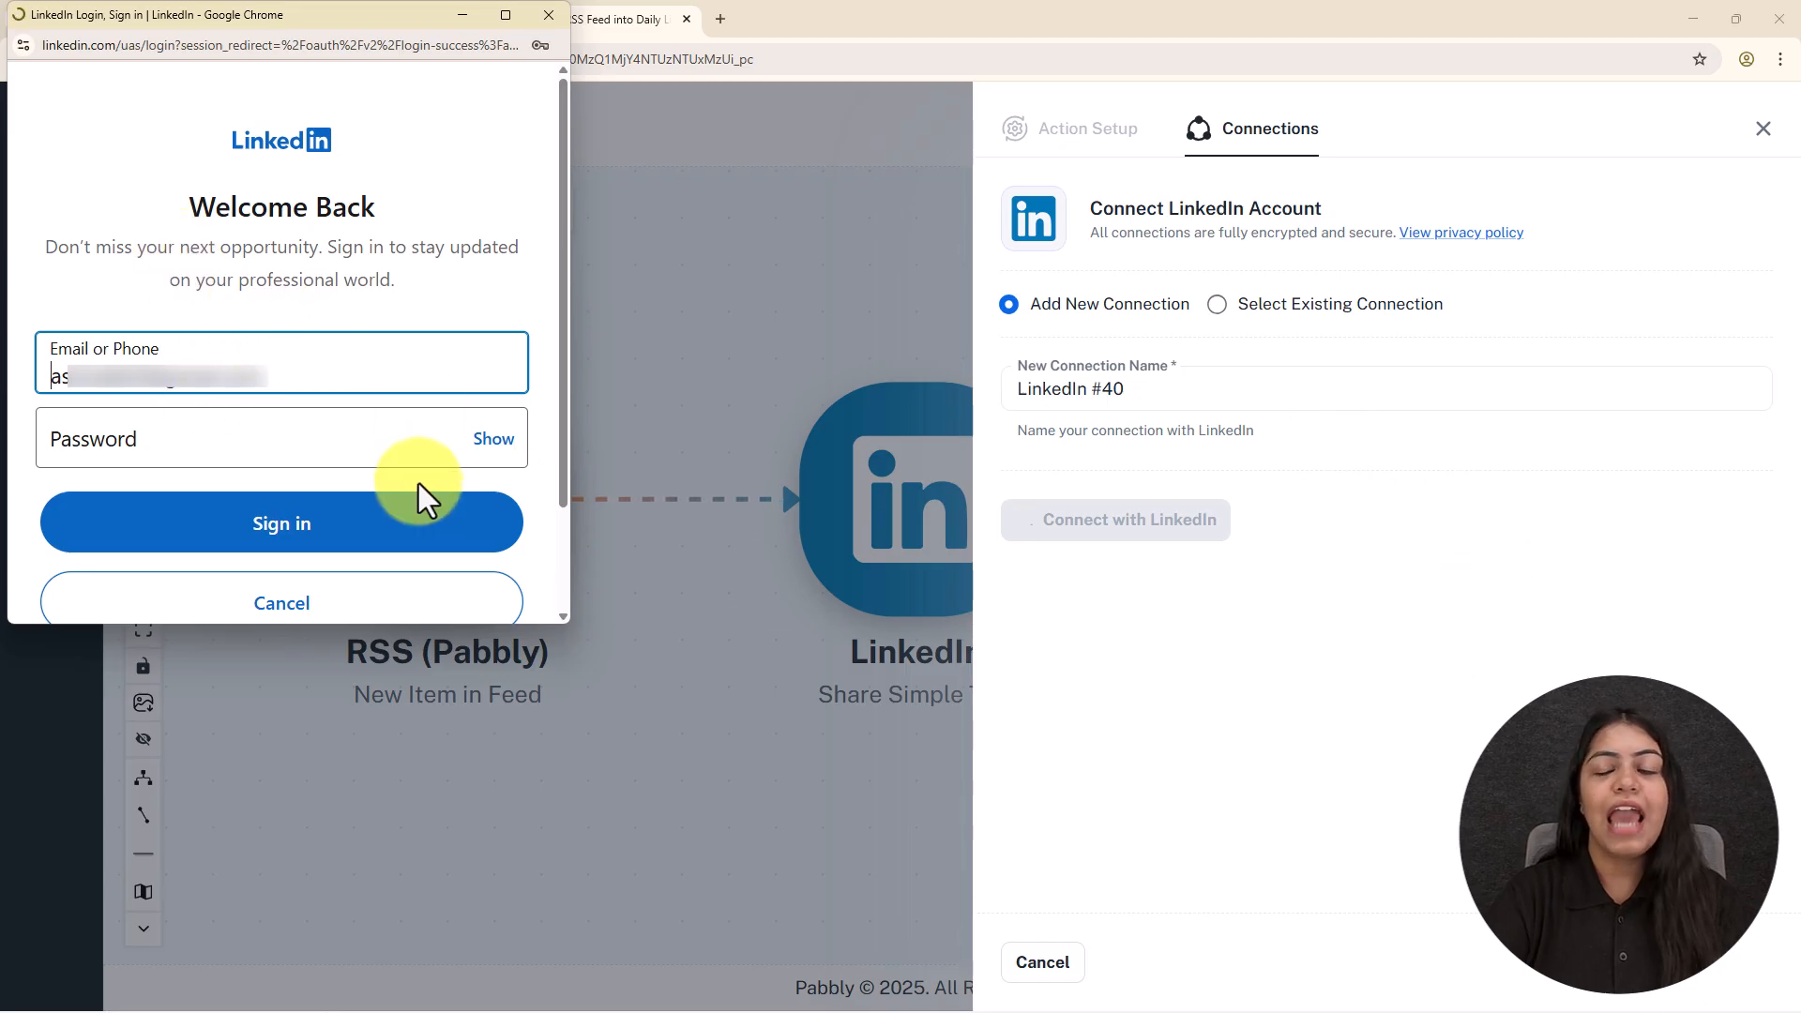
{"action": "left_click", "coordinate": [265, 452]}
{"action": "left_click", "coordinate": [392, 308]}
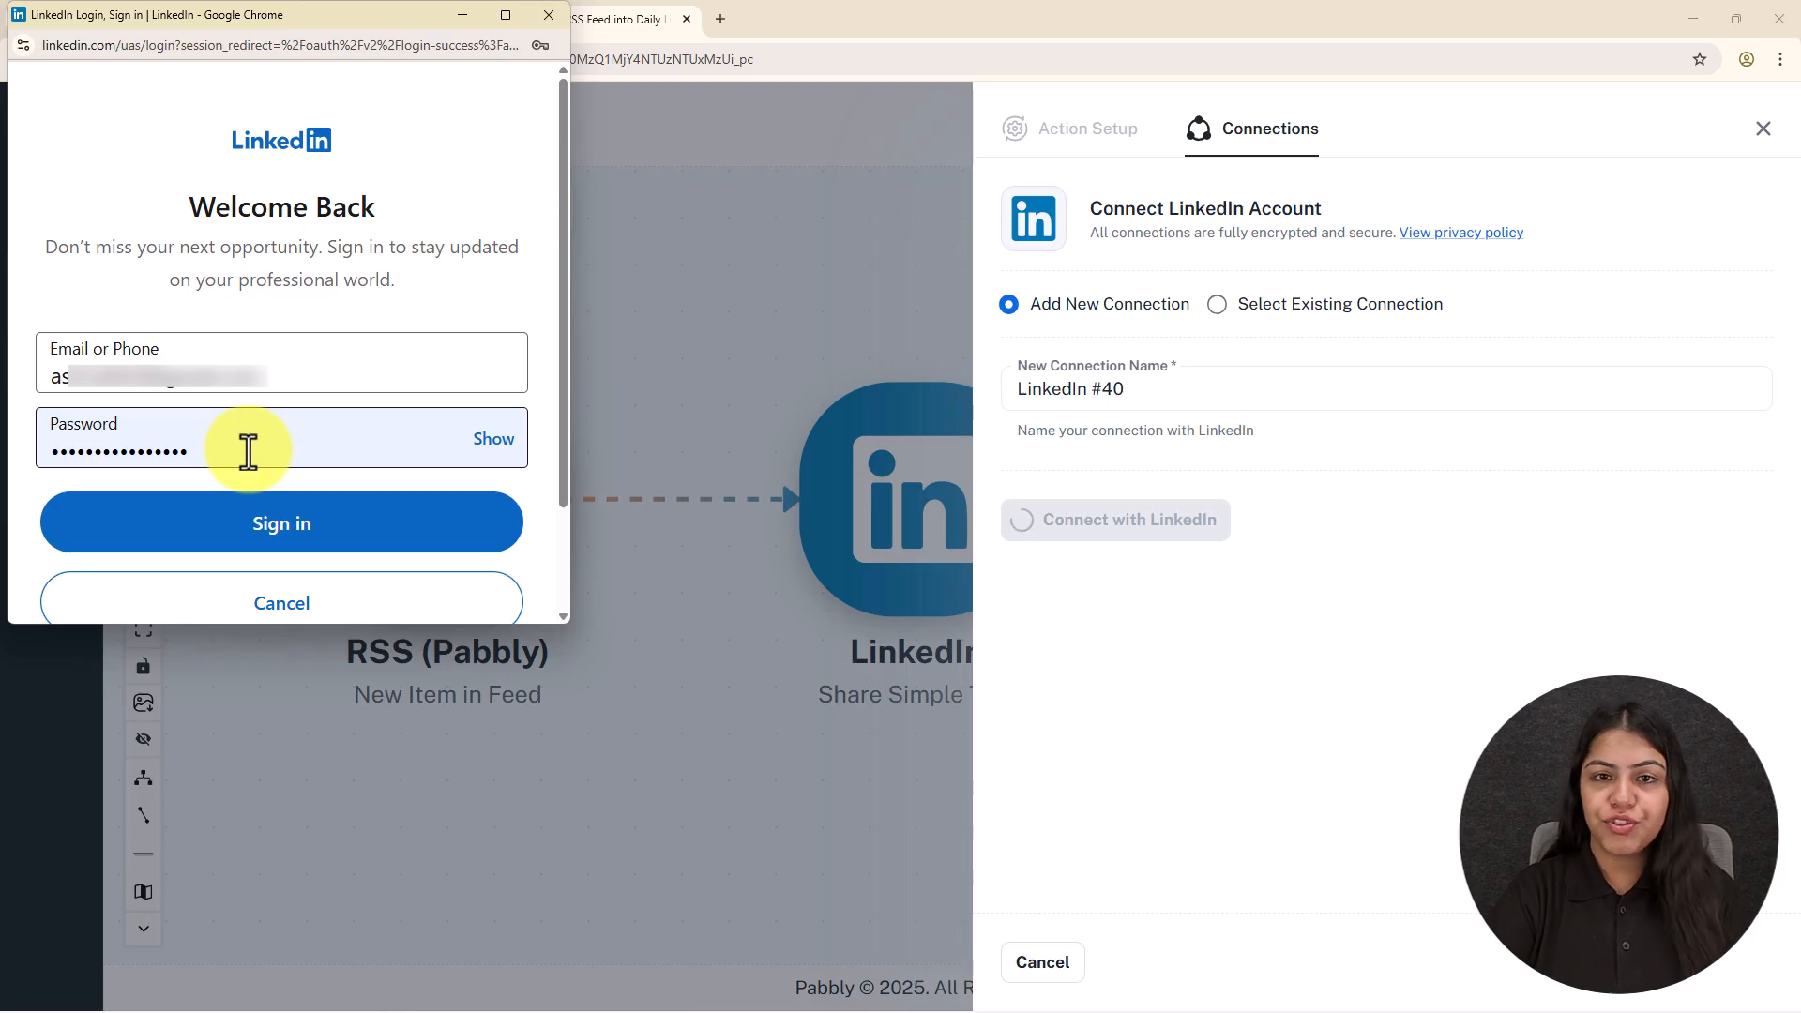
{"action": "left_click", "coordinate": [280, 522]}
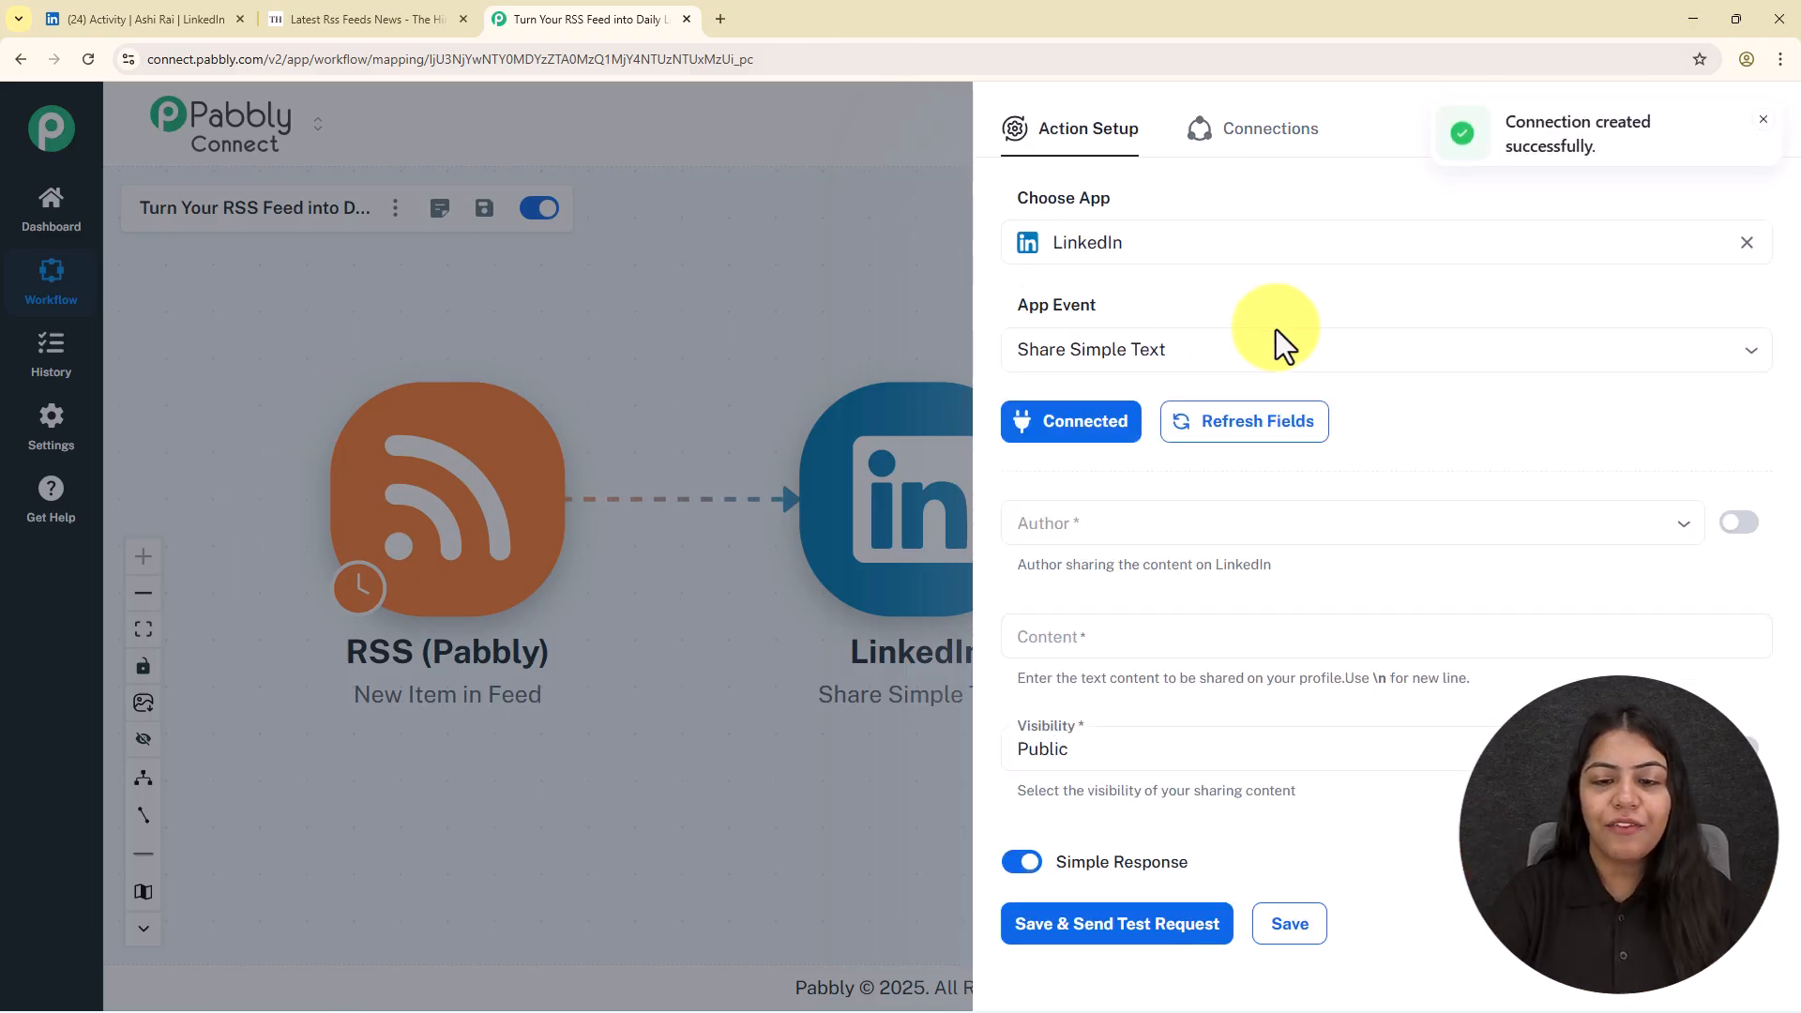
Step: Refresh the LinkedIn action's fields and use the connected account's profile as the author
{"action": "left_click", "coordinate": [1150, 521]}
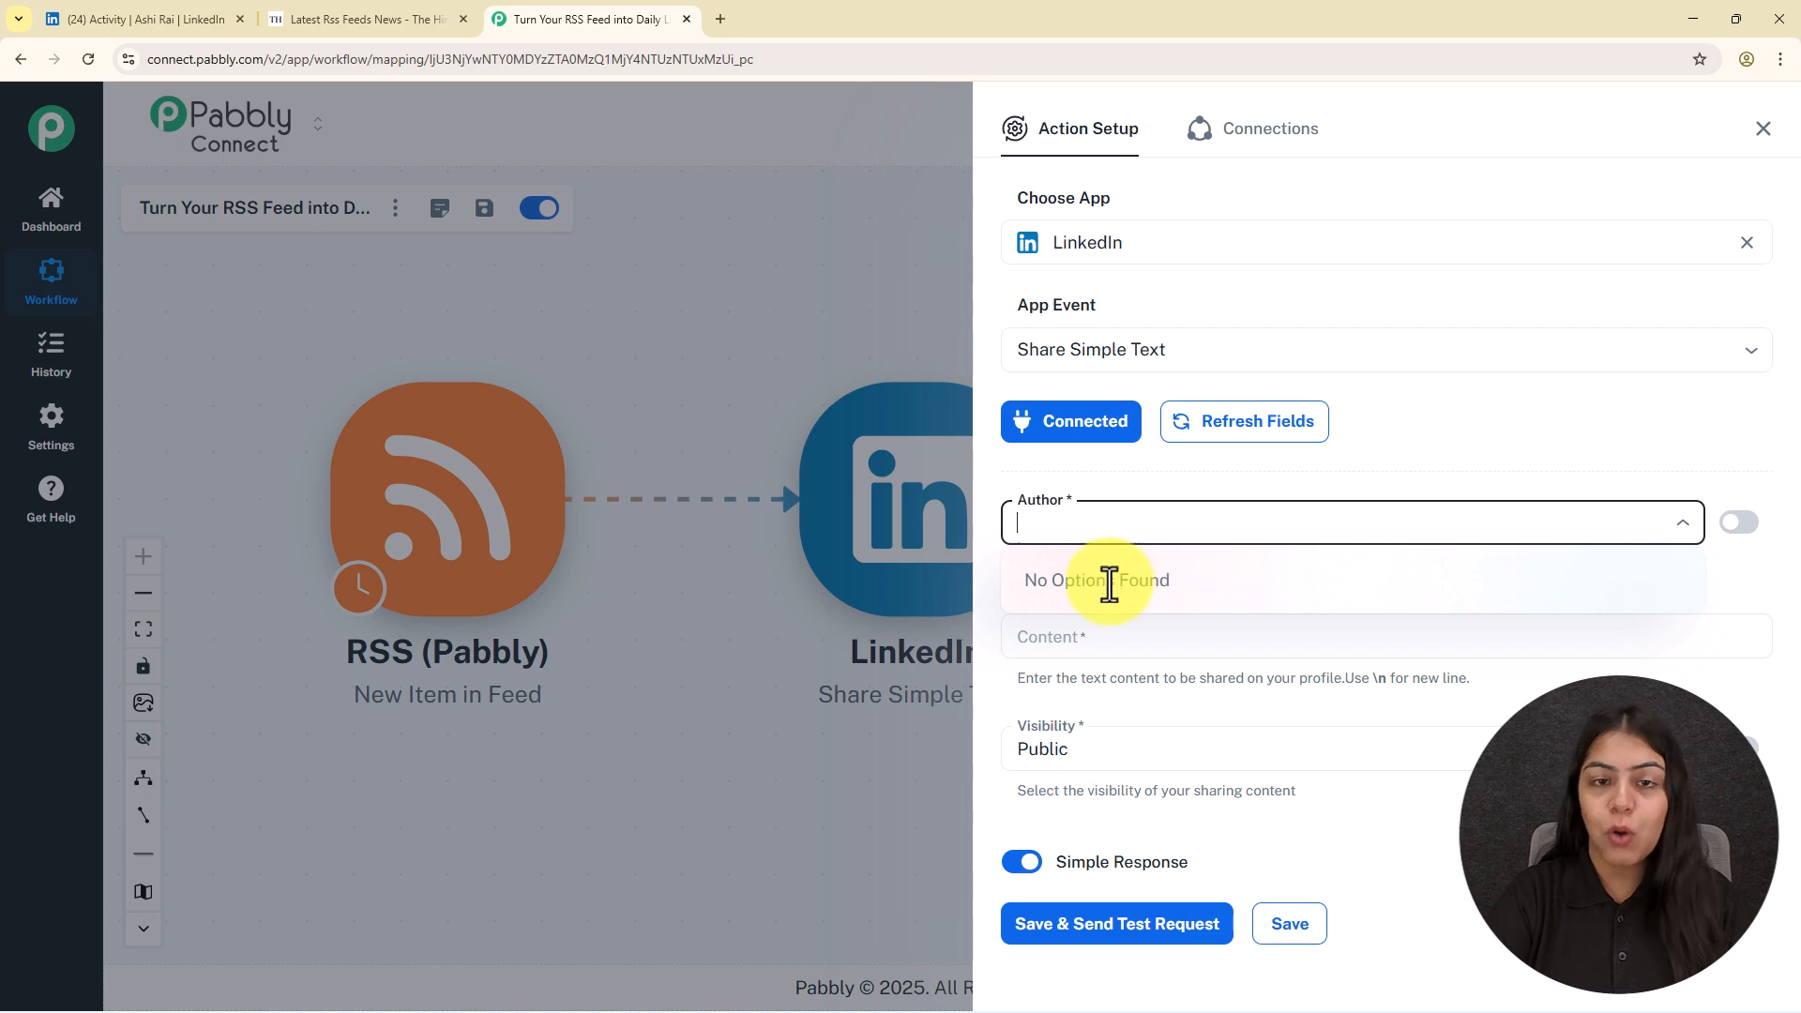
{"action": "left_click", "coordinate": [1146, 499]}
{"action": "left_click", "coordinate": [1228, 428]}
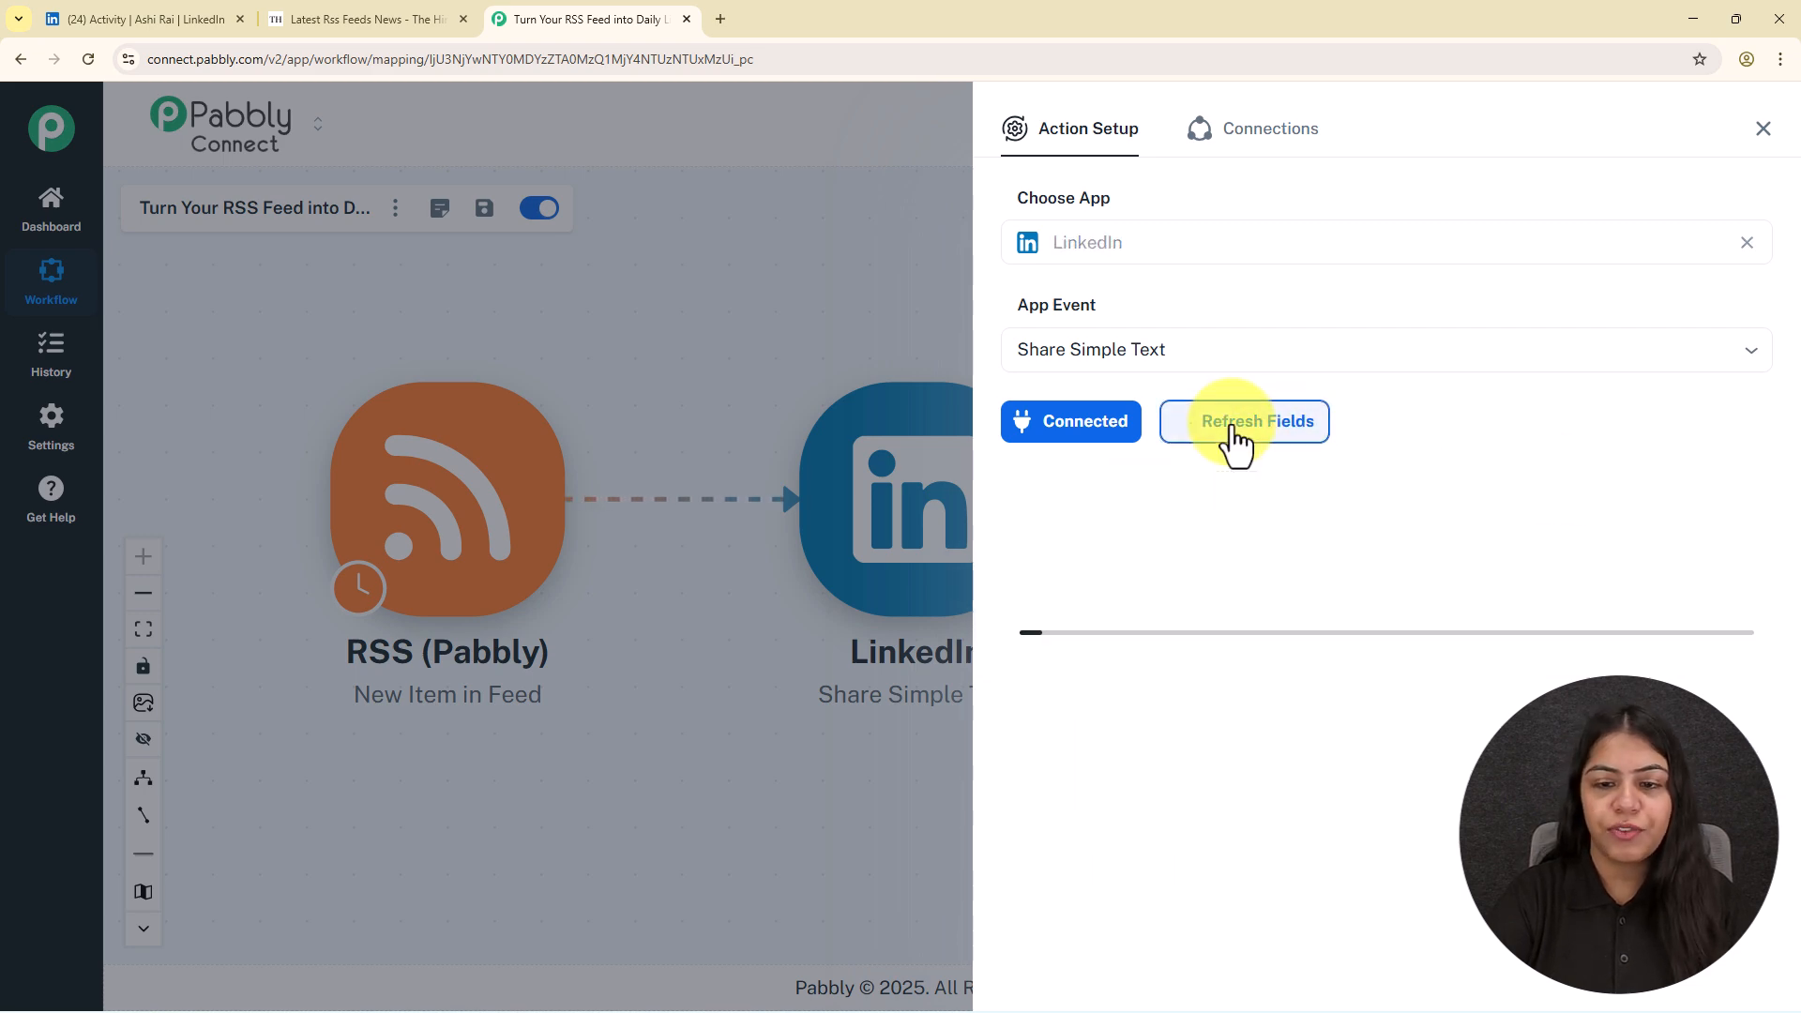
{"action": "left_click", "coordinate": [1150, 513]}
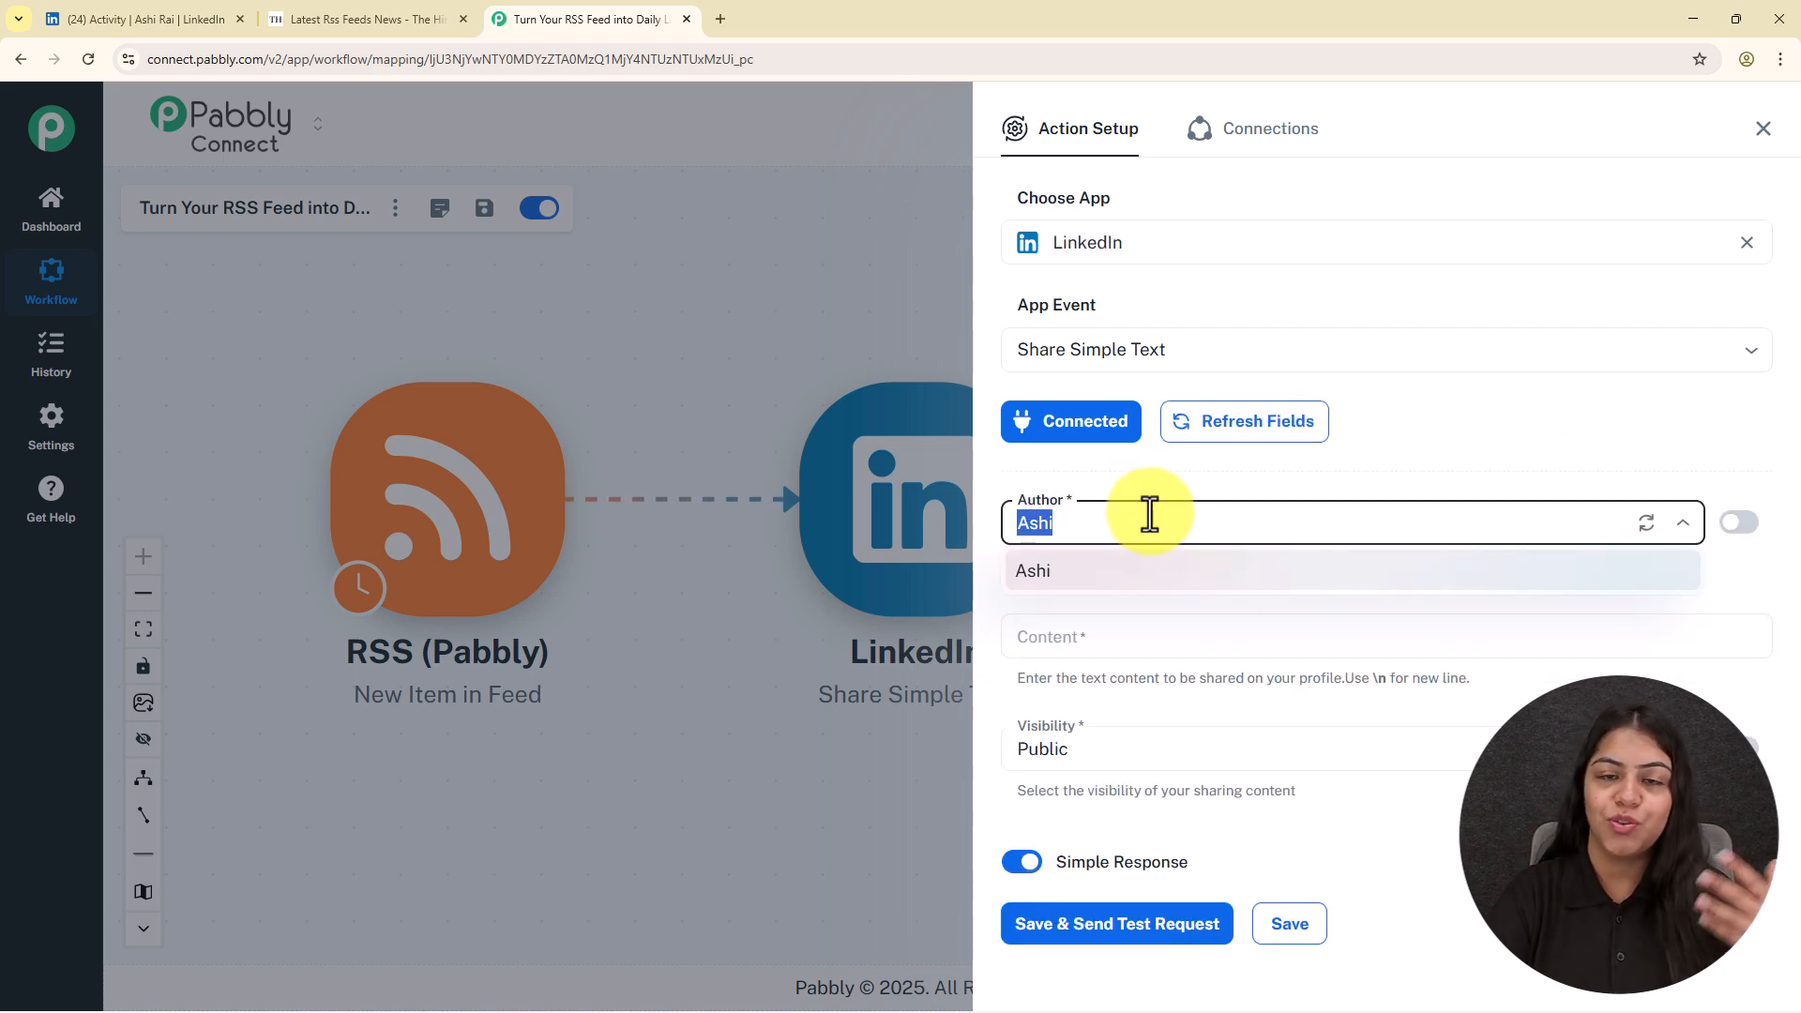
{"action": "left_click", "coordinate": [1149, 513]}
Step: Enter the post content "📰 New Update from RSS Feed!", "Title:", "Summary:" and "🔗 Read More:" on separate lines, with blank lines around the Title and Summary block
{"action": "left_click", "coordinate": [1129, 624]}
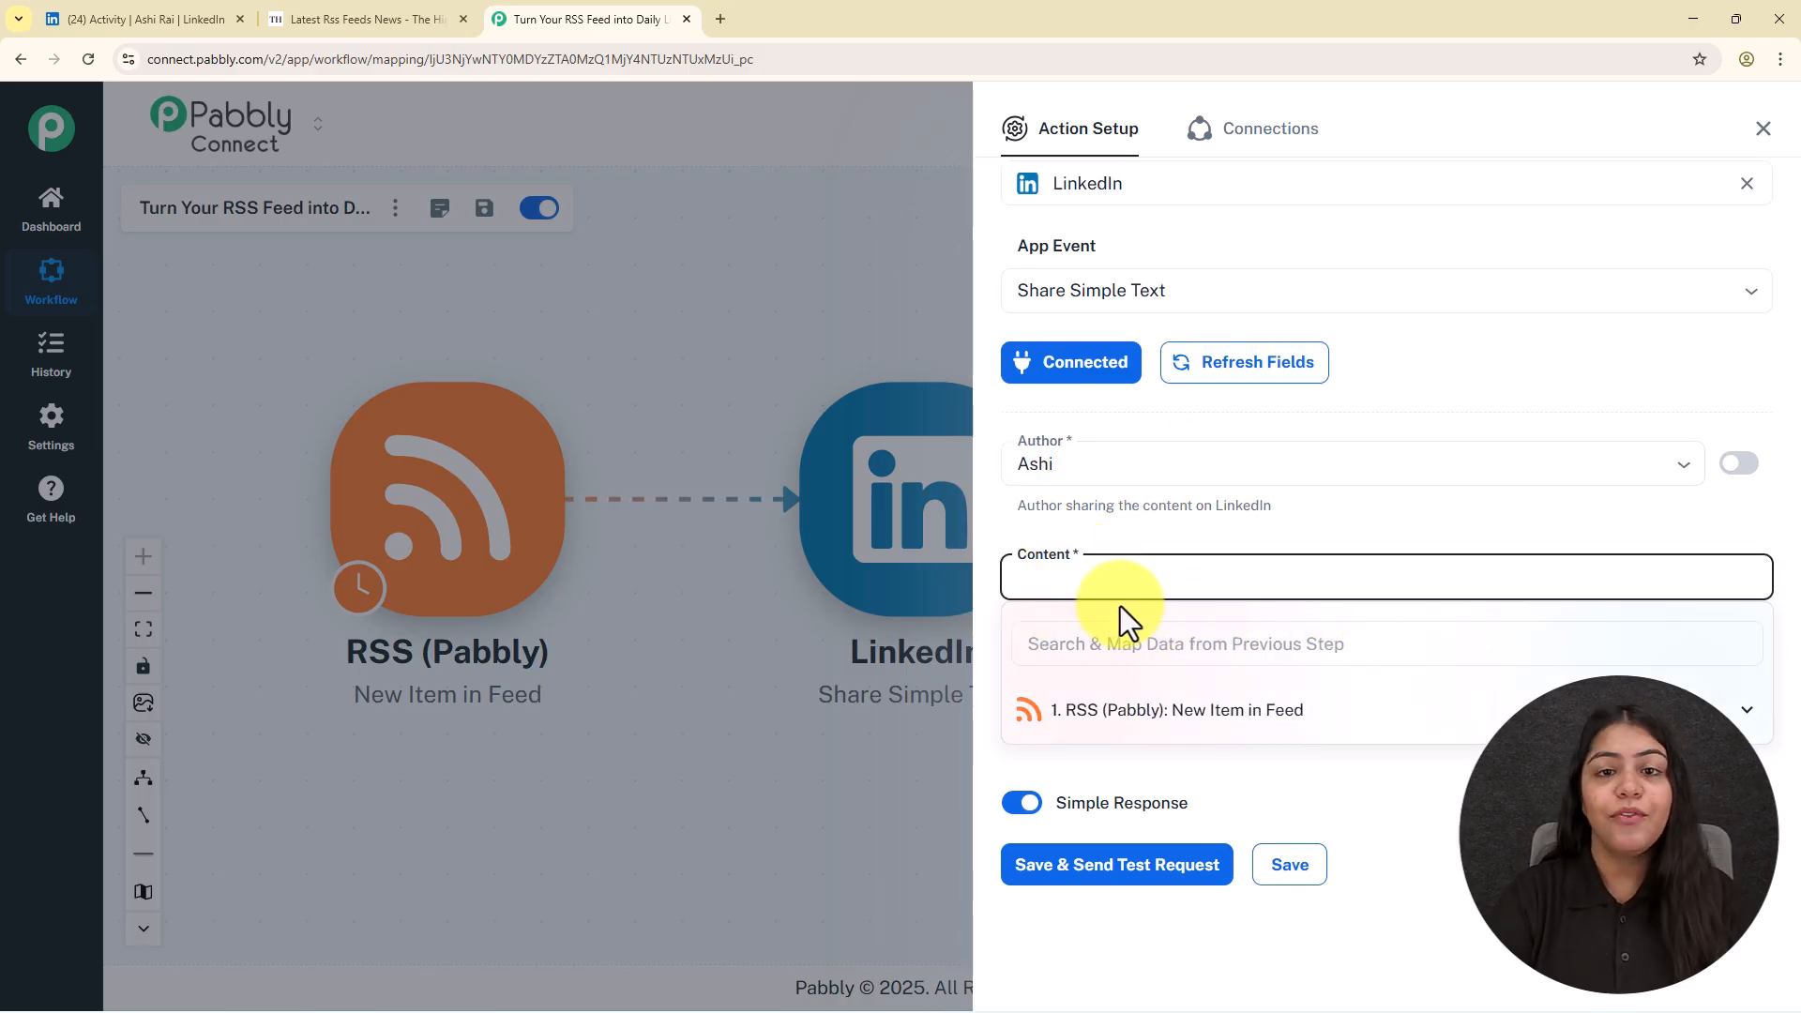
{"action": "type", "text": "📰 New Update from RSS Feed Title: Summary: 🔗 Read More:"}
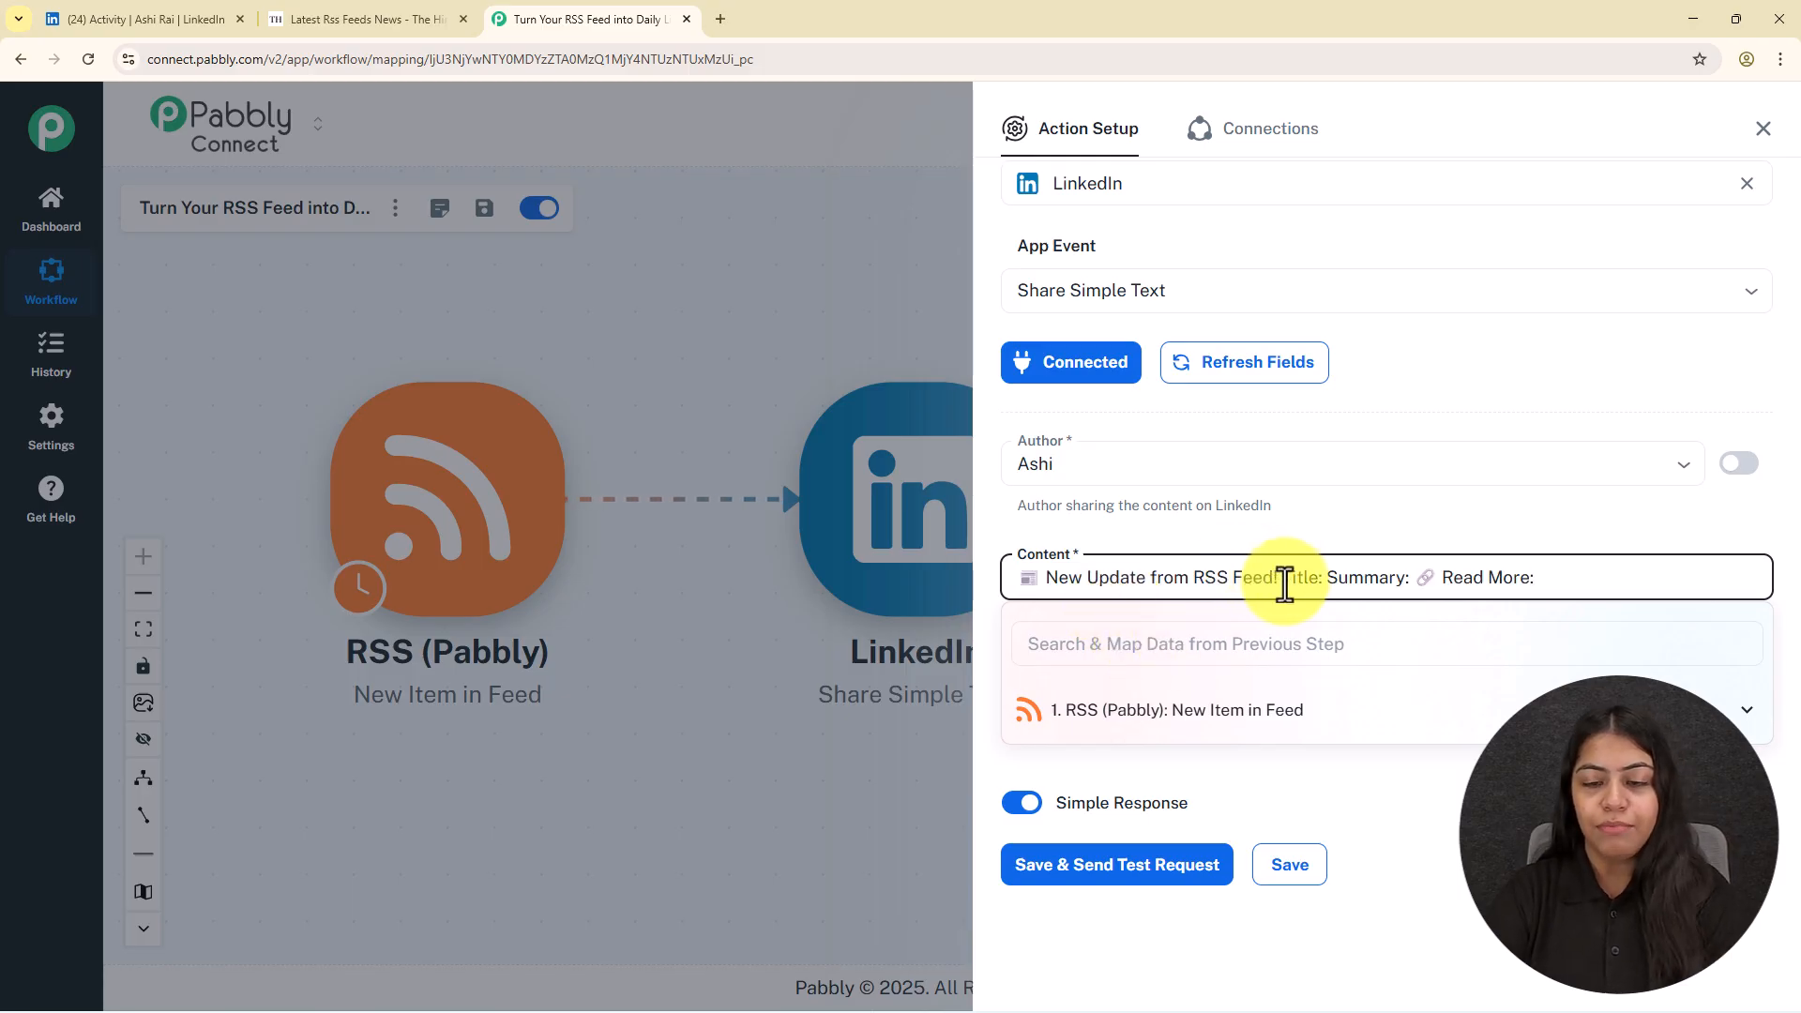
{"action": "left_click", "coordinate": [1284, 576]}
{"action": "key", "text": "Return"}
{"action": "key", "text": "Return"}
{"action": "left_click", "coordinate": [1063, 629]}
{"action": "key", "text": "Return"}
{"action": "left_click", "coordinate": [1107, 655]}
{"action": "key", "text": "Return"}
{"action": "key", "text": "Return"}
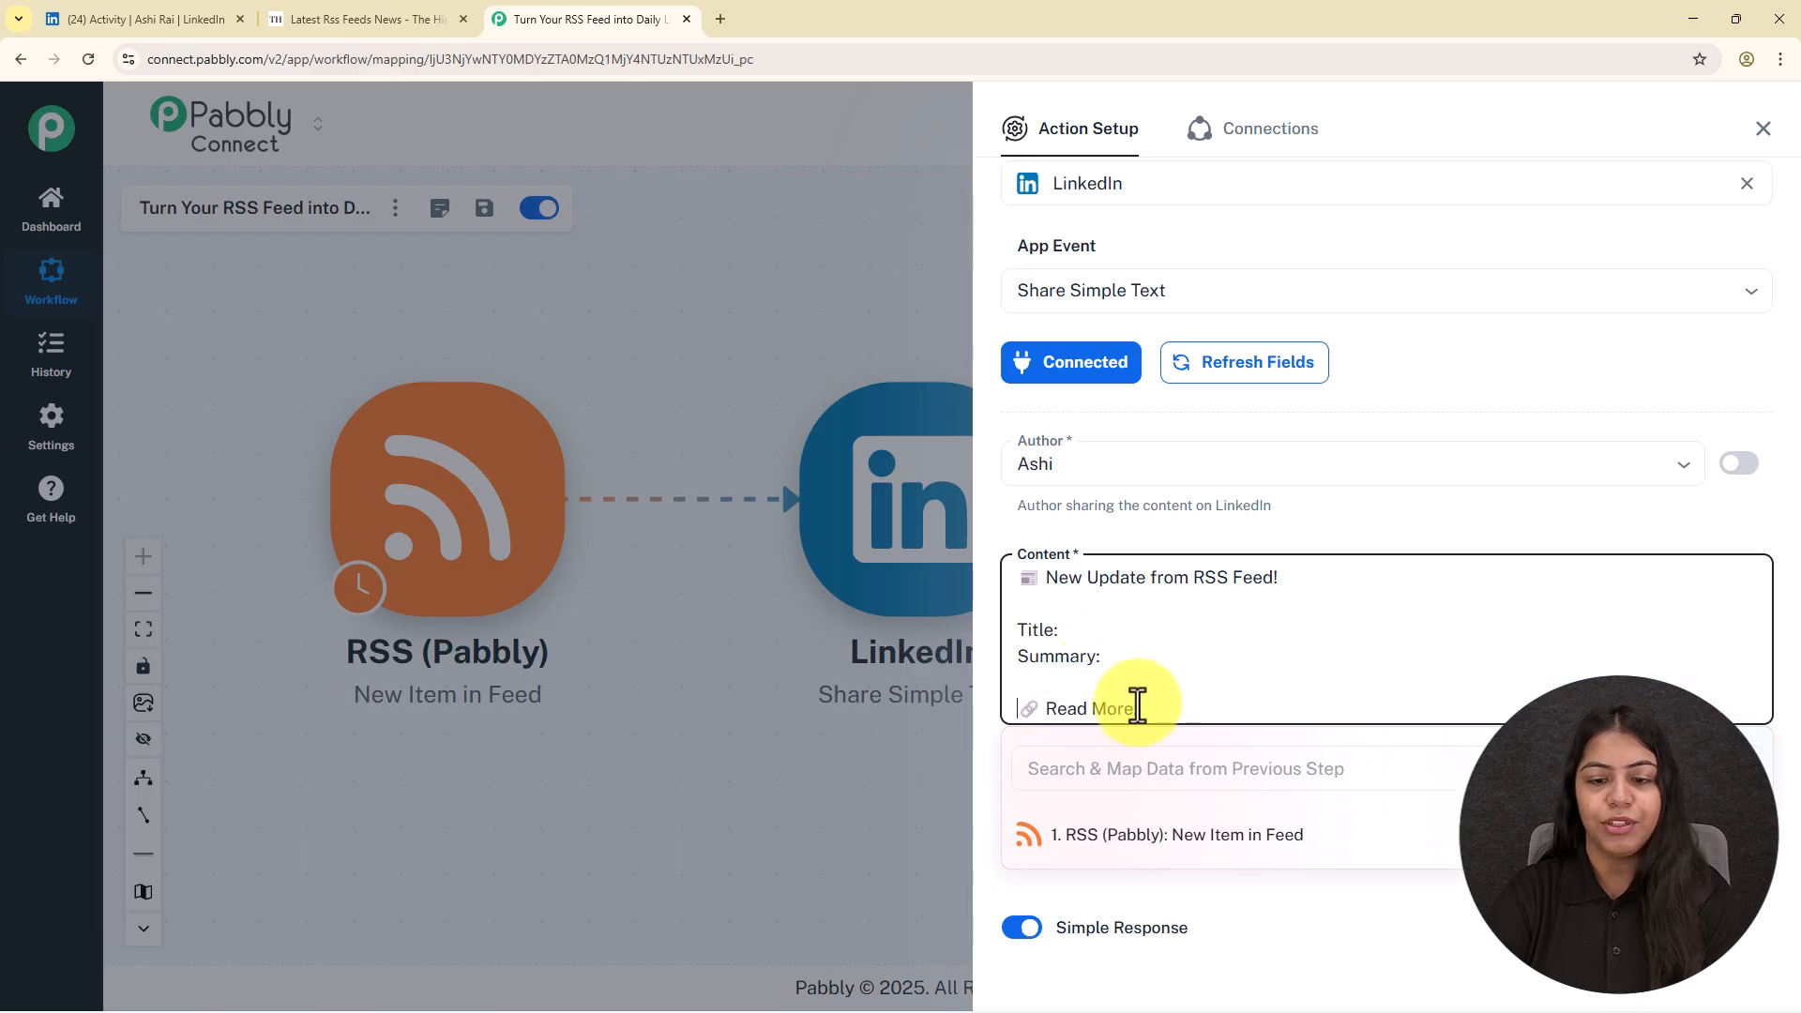
{"action": "left_click", "coordinate": [1192, 703]}
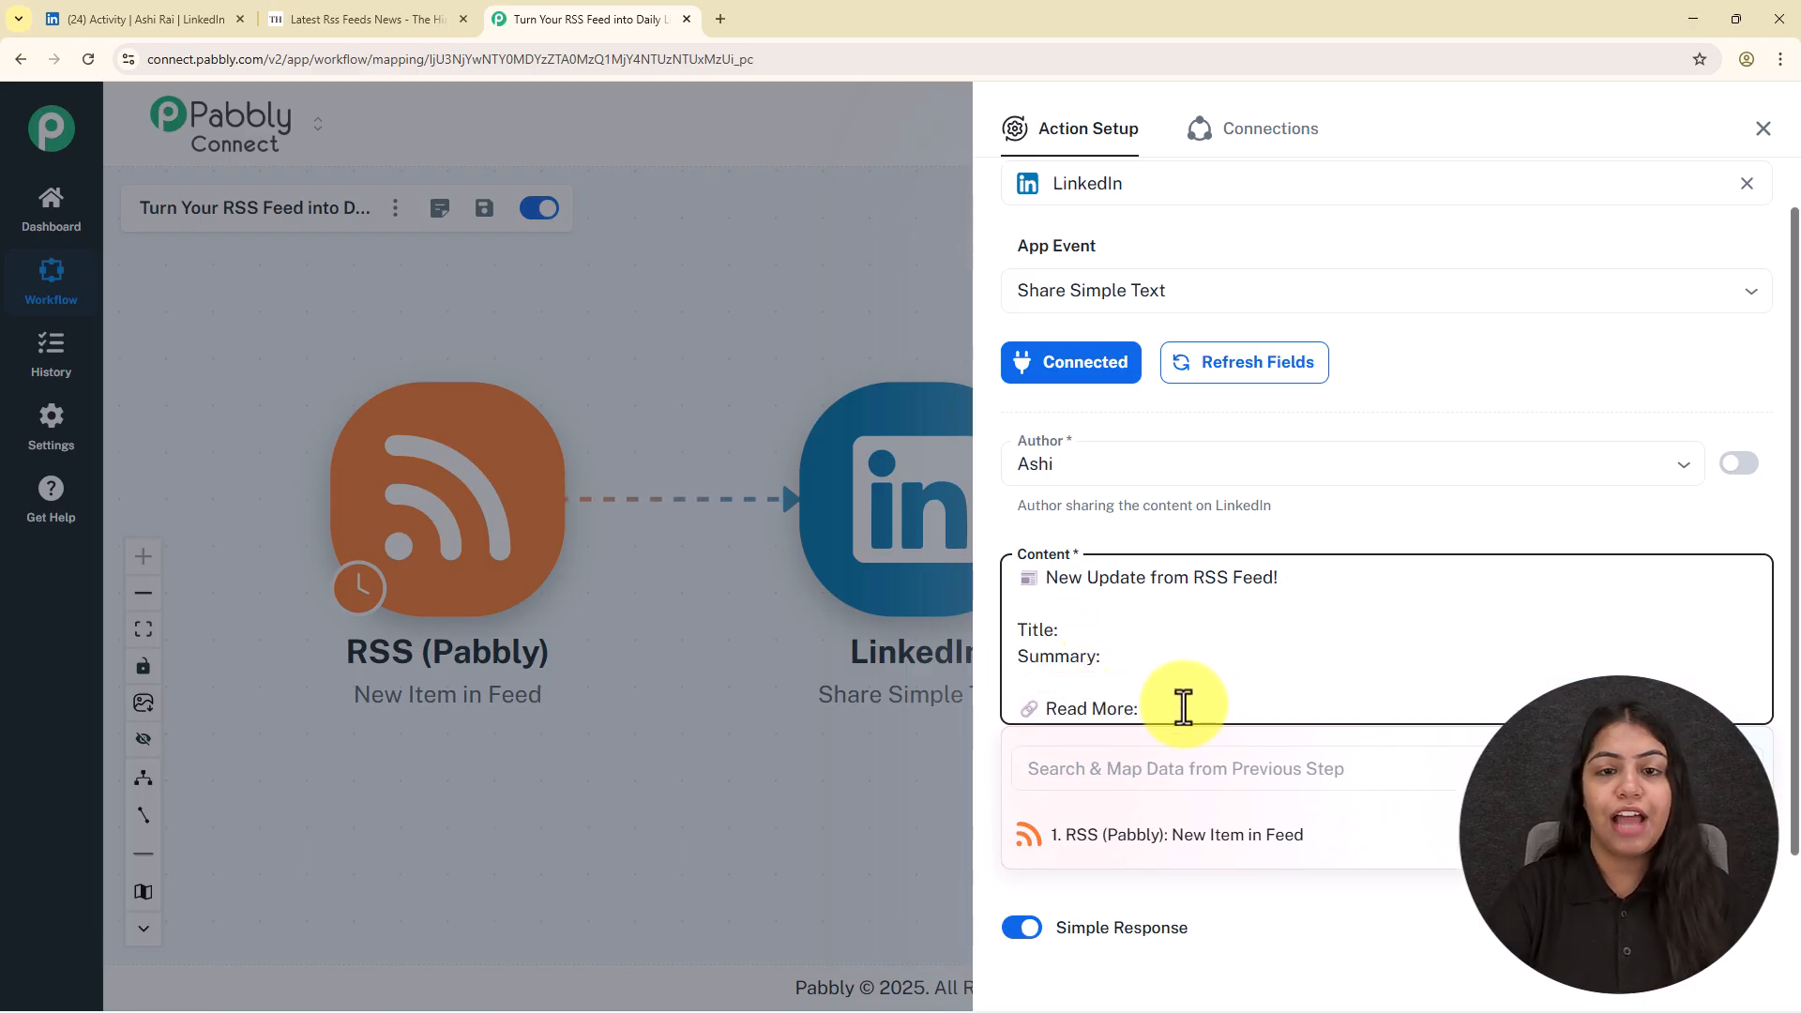
Step: Map the RSS title after "Title:", the description after "Summary:" and the link after "Read More:" in the post content
{"action": "scroll", "coordinate": [1135, 507], "scroll_direction": "down", "scroll_amount": 1}
{"action": "left_click", "coordinate": [1138, 532]}
{"action": "left_click", "coordinate": [1185, 586]}
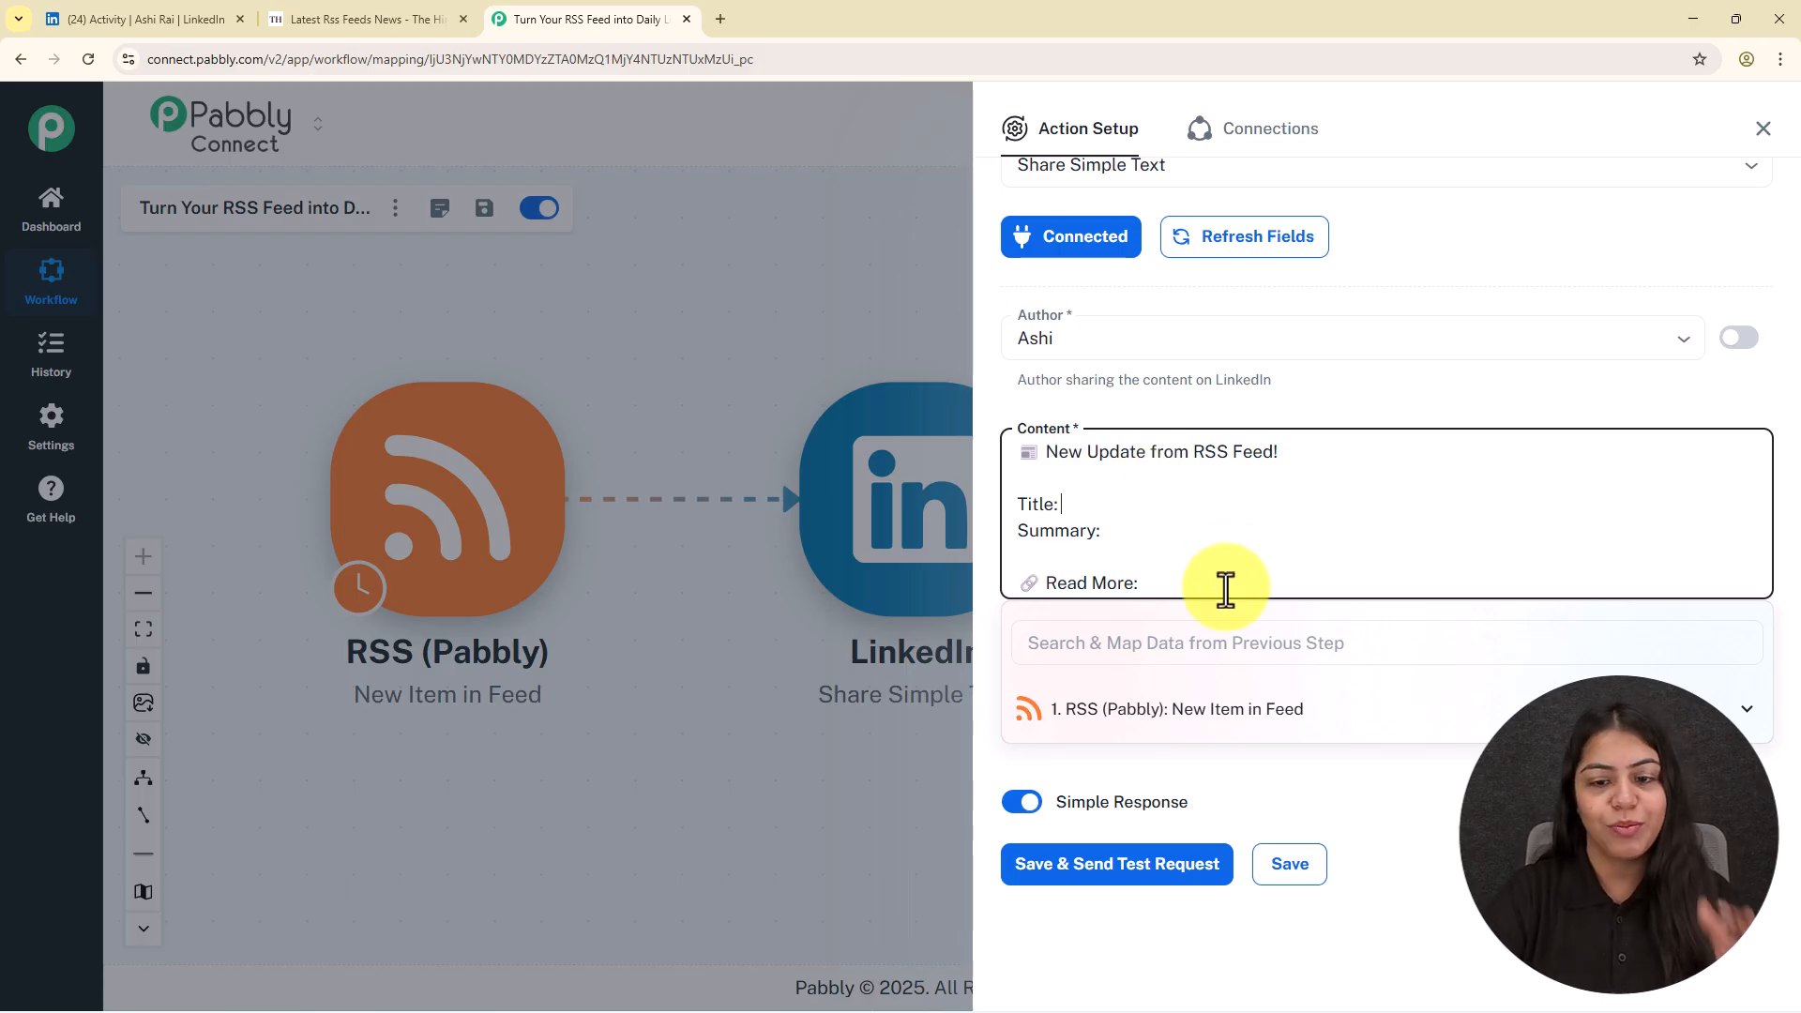
{"action": "left_click", "coordinate": [1197, 711]}
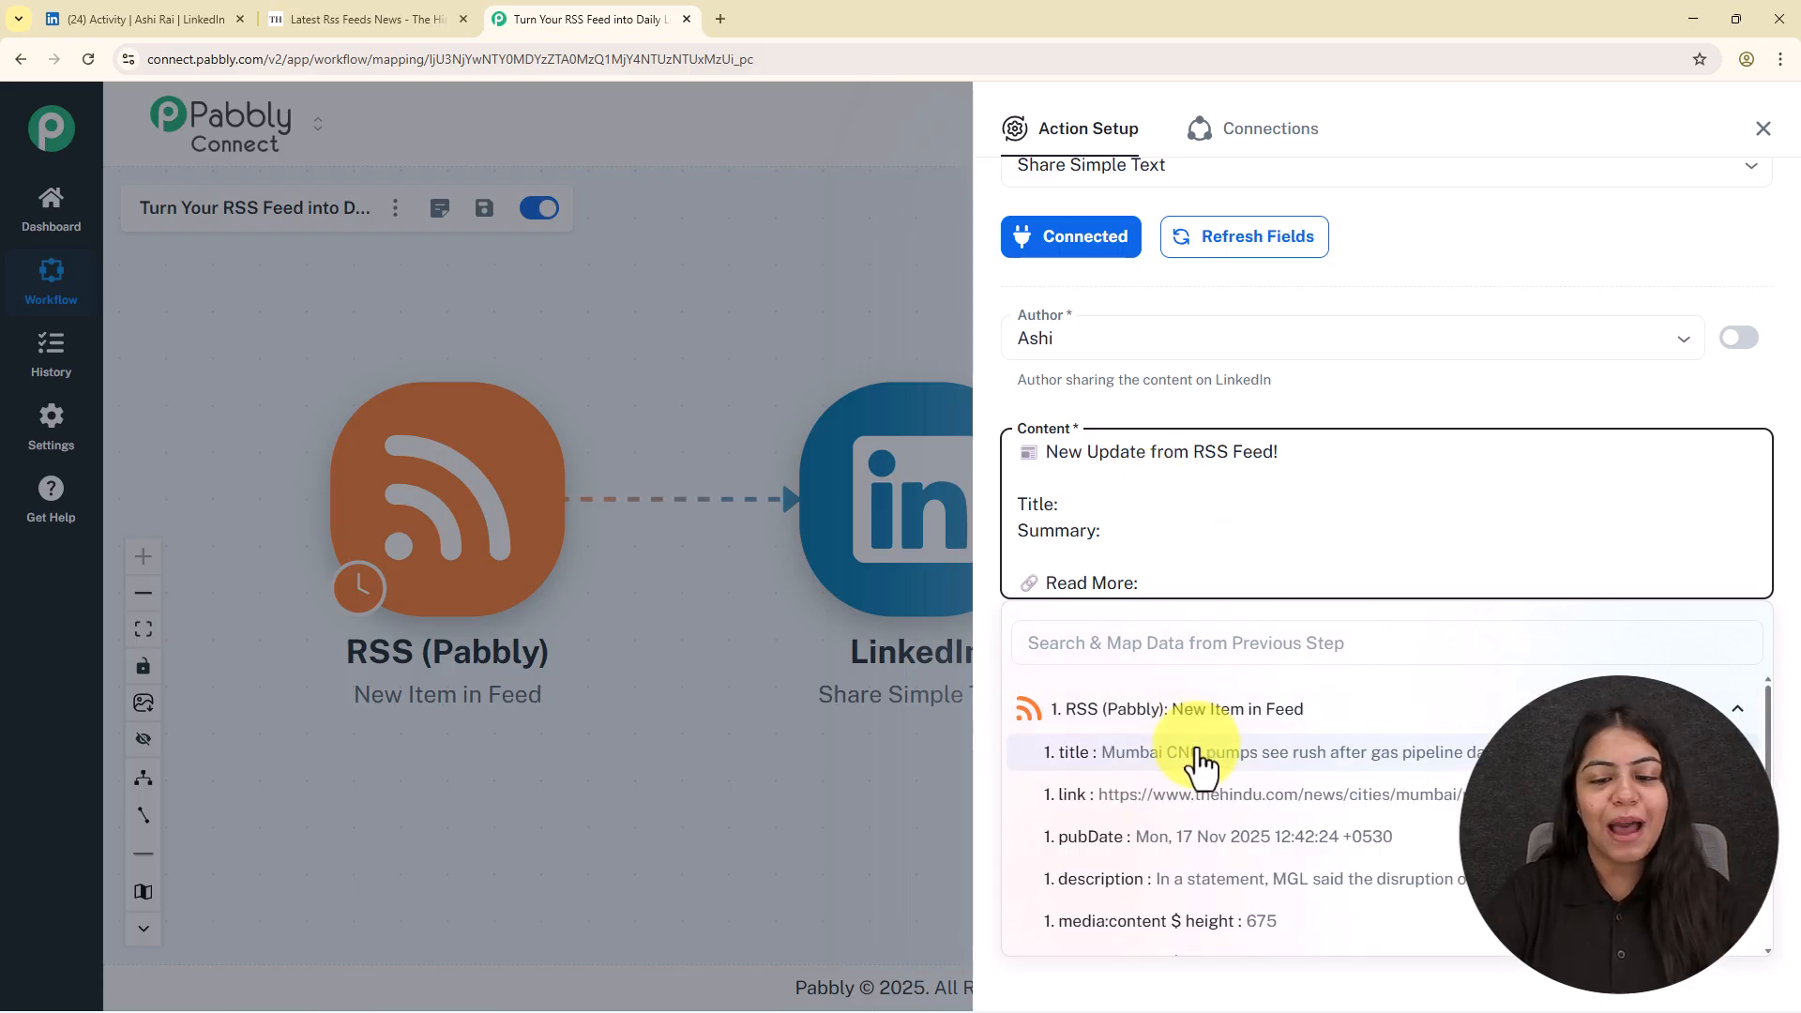
{"action": "left_click", "coordinate": [1195, 758]}
{"action": "left_click", "coordinate": [1134, 531]}
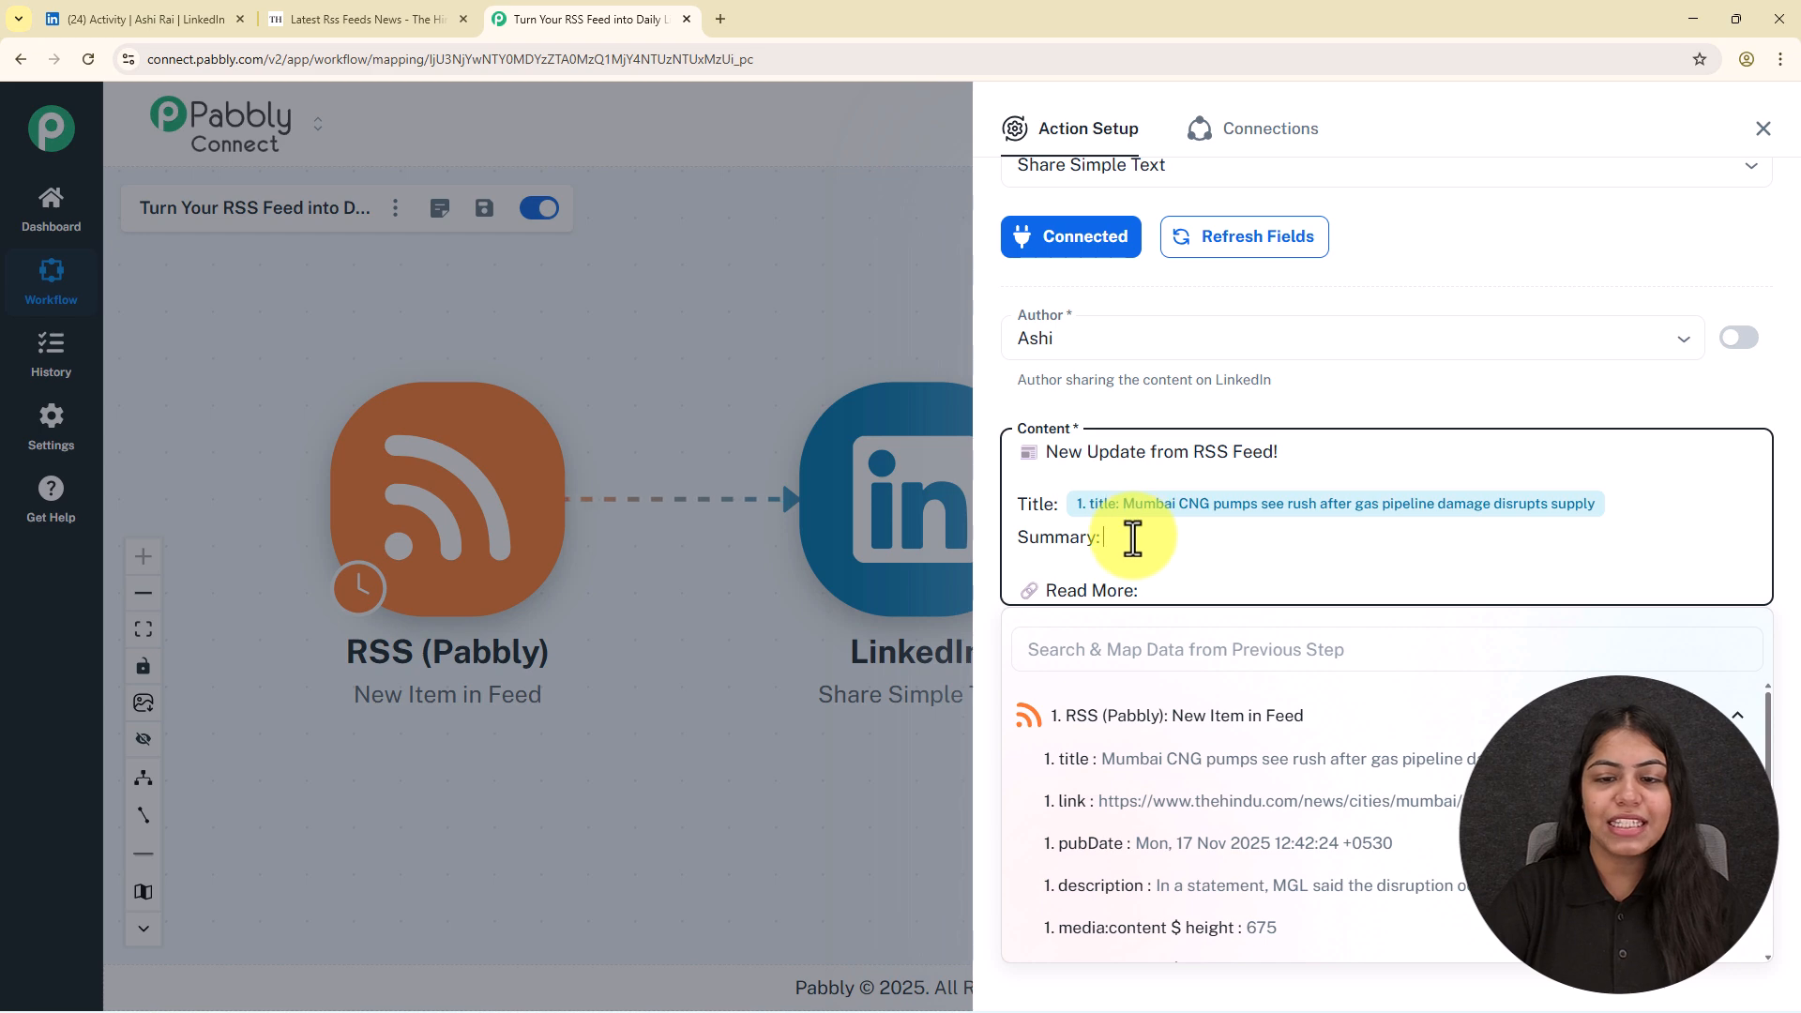
{"action": "left_click", "coordinate": [1246, 885]}
{"action": "left_click", "coordinate": [1194, 635]}
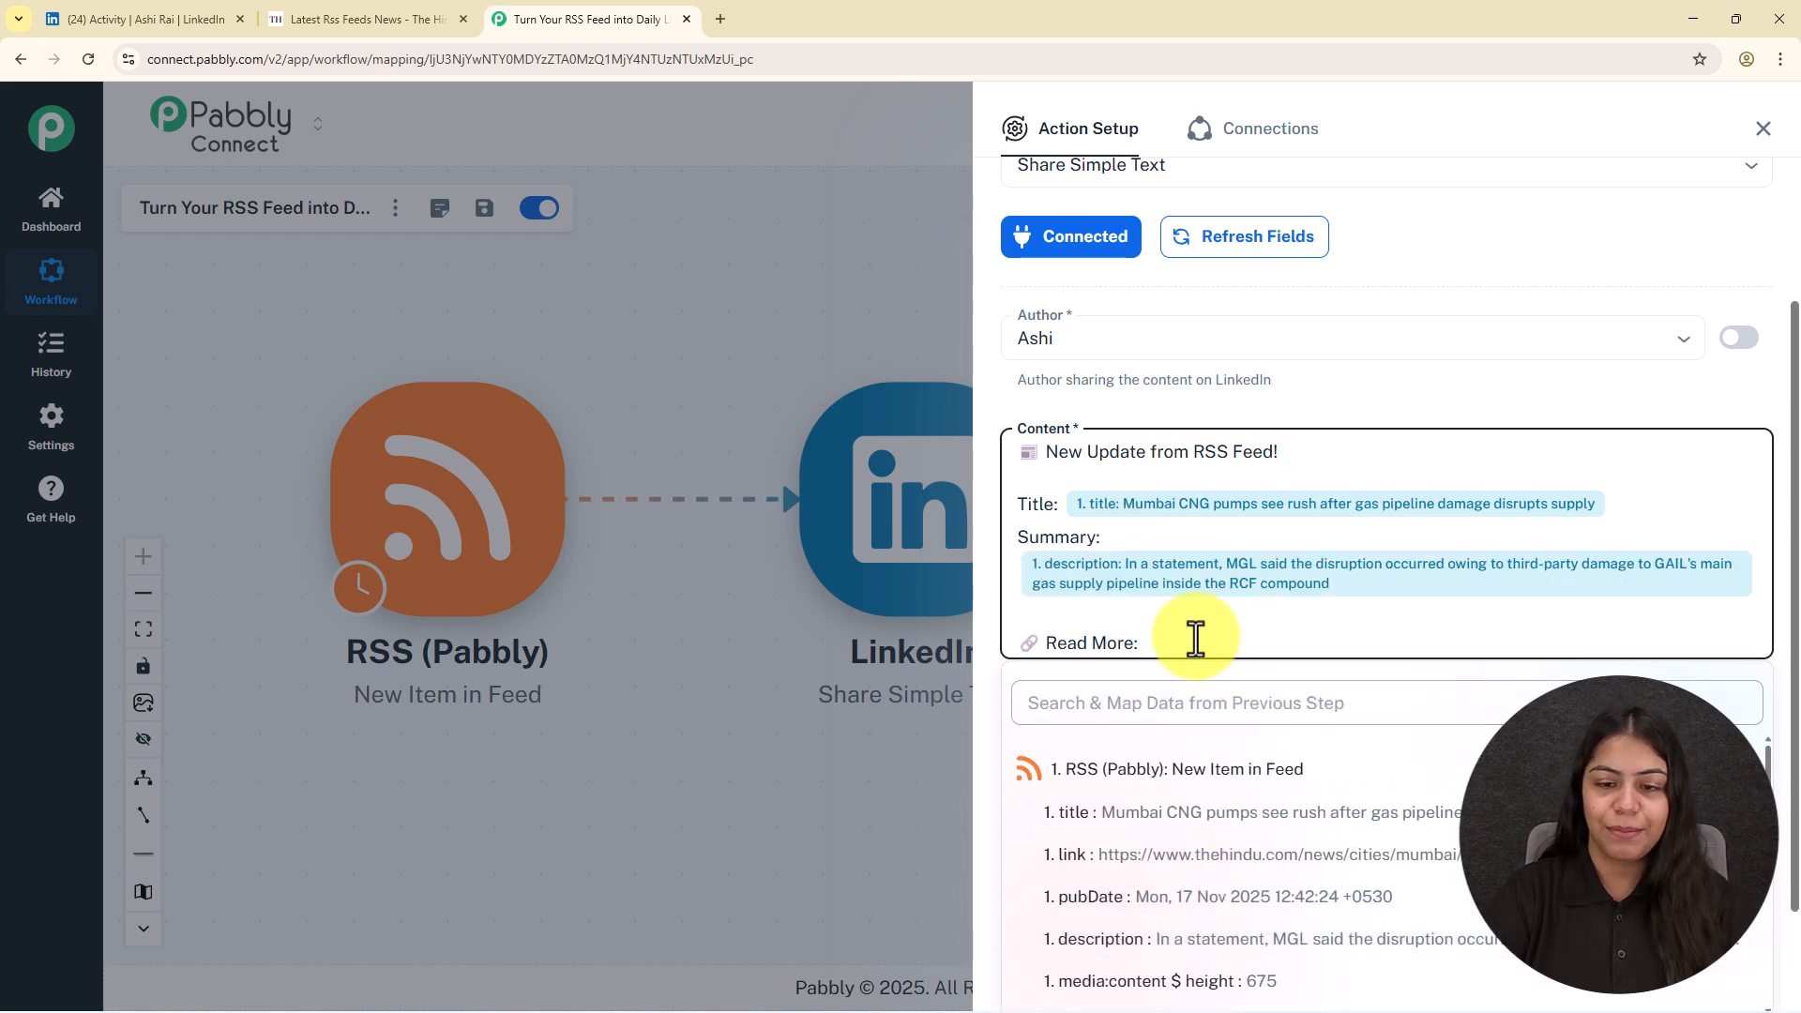
{"action": "left_click", "coordinate": [1163, 821]}
{"action": "key", "text": "BackSpace"}
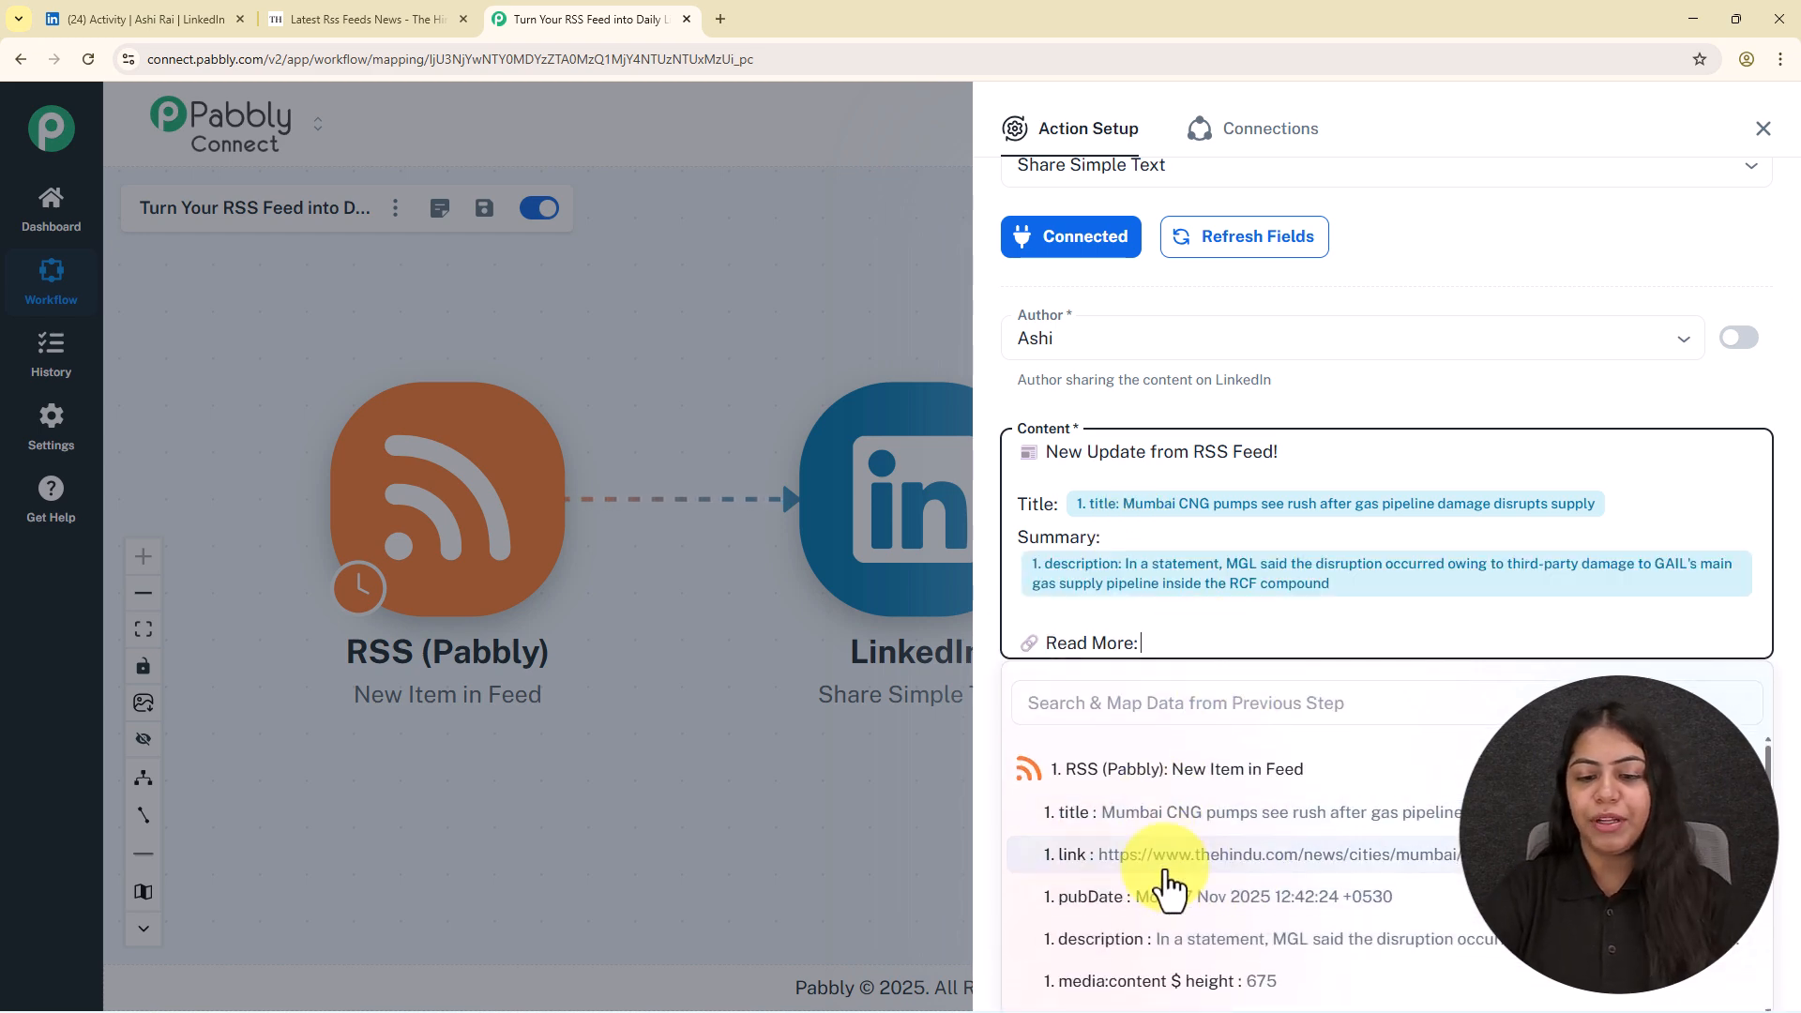
{"action": "left_click", "coordinate": [1163, 861]}
{"action": "left_click", "coordinate": [1315, 427]}
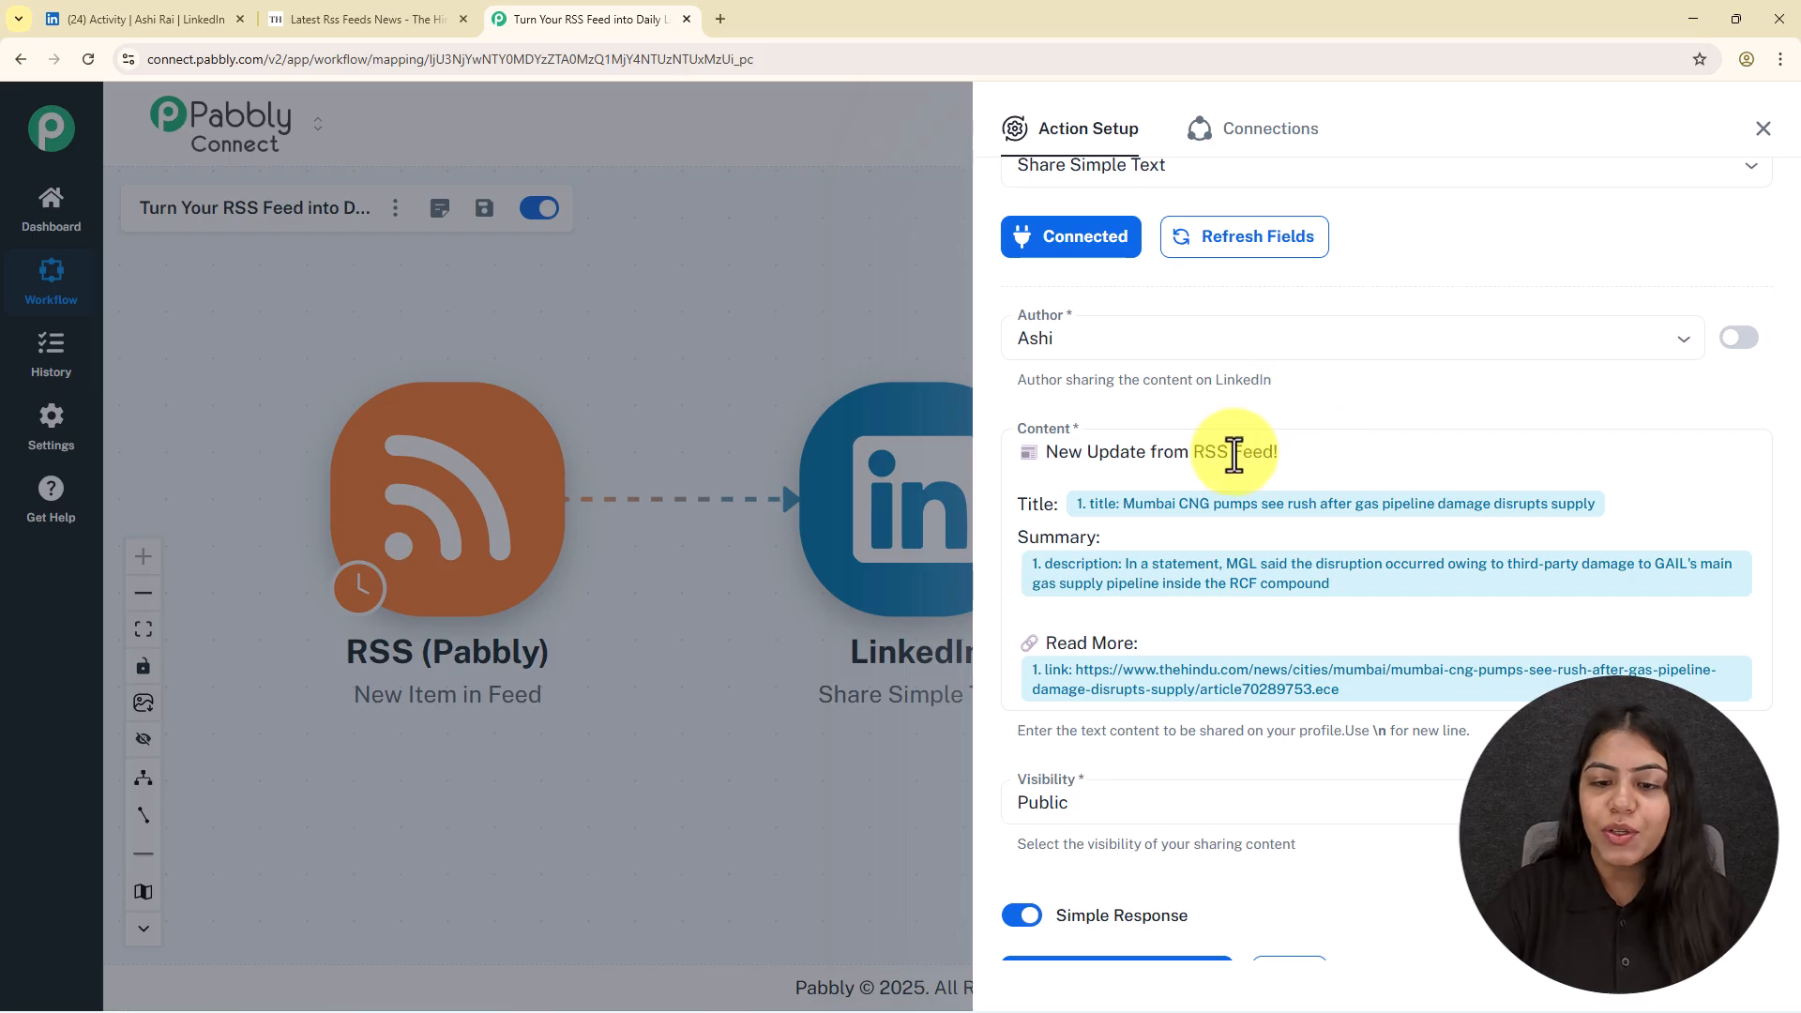
Step: Choose Public as the visibility of the LinkedIn post
{"action": "scroll", "coordinate": [1238, 432], "scroll_direction": "down", "scroll_amount": 1}
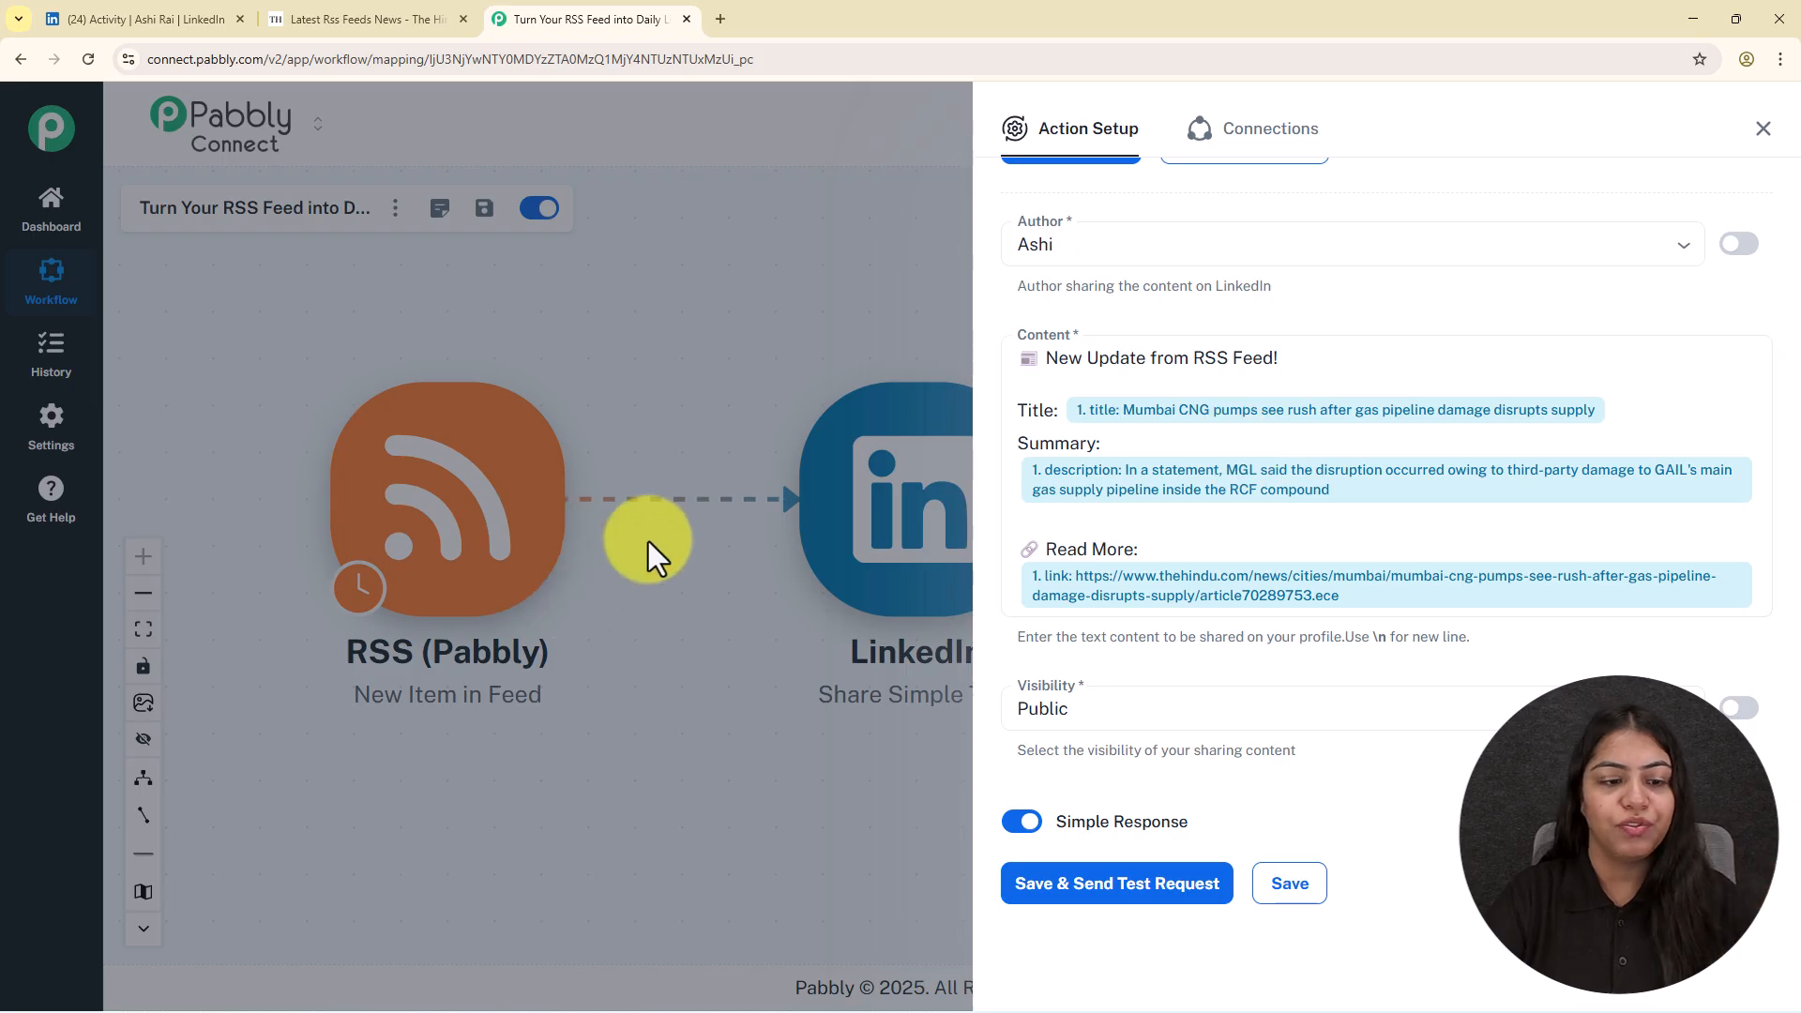
{"action": "scroll", "coordinate": [1351, 619], "scroll_direction": "down", "scroll_amount": 1}
{"action": "left_click", "coordinate": [1121, 691]}
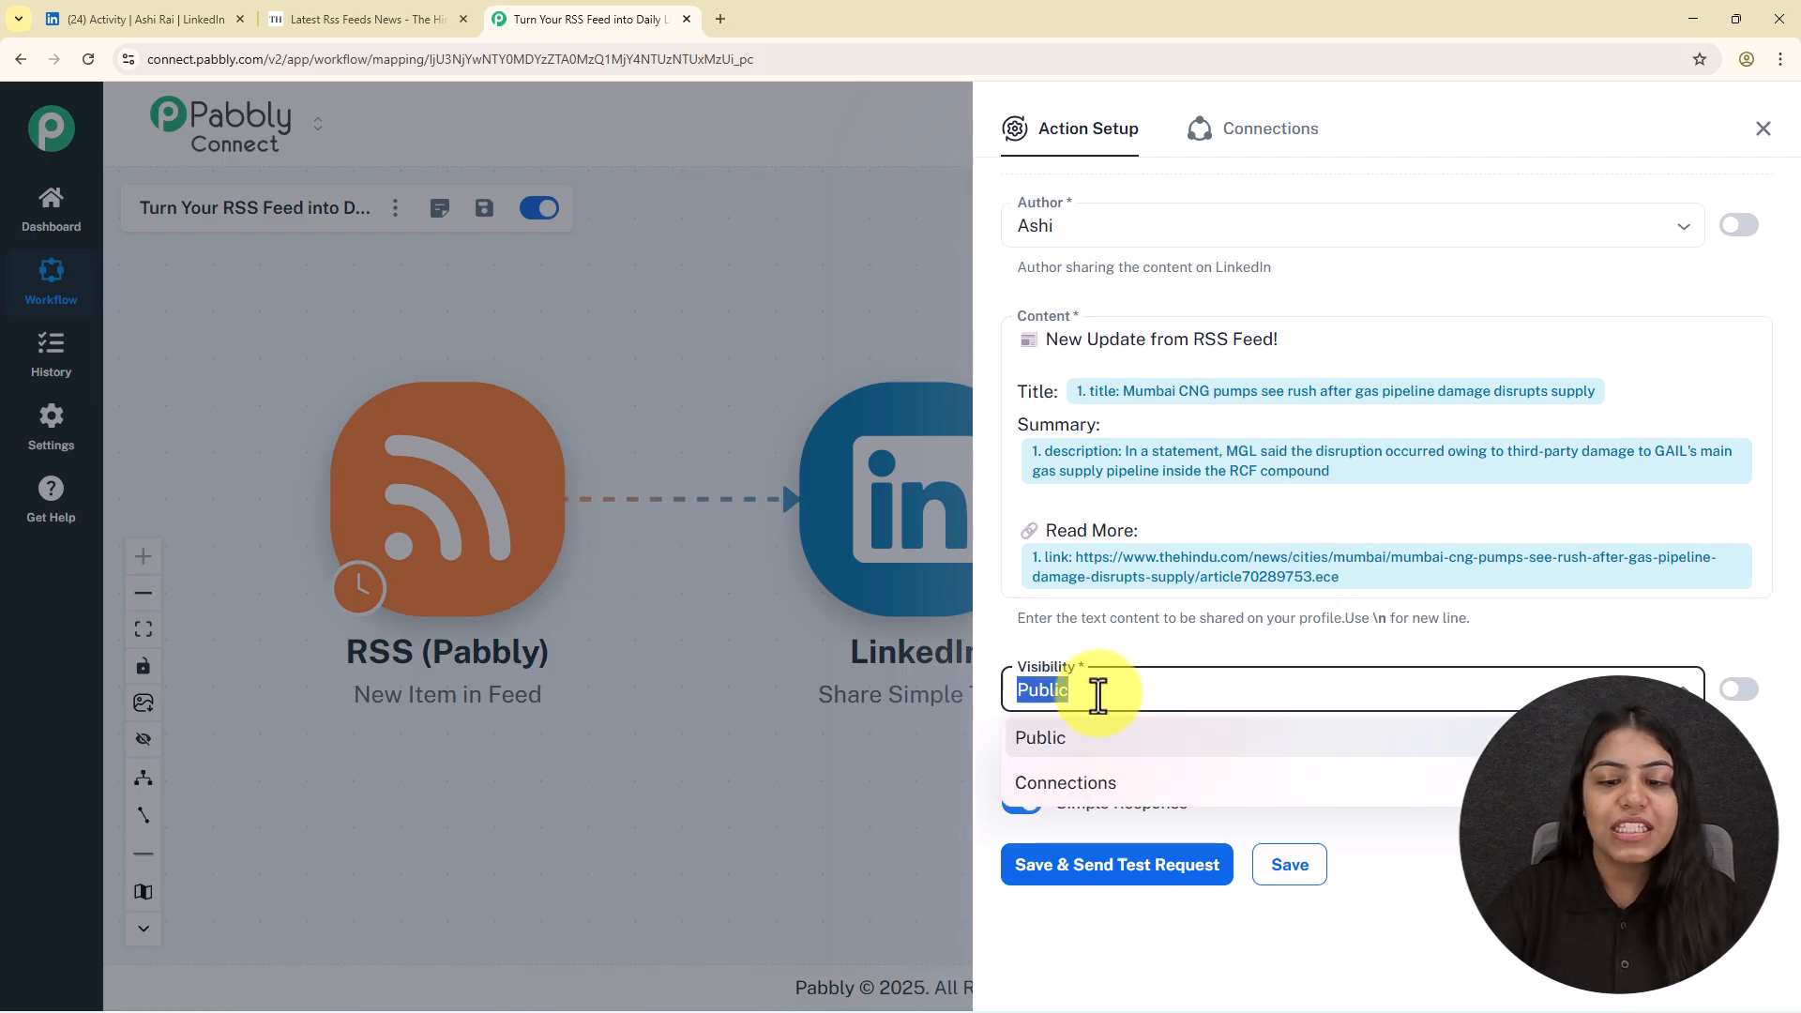
{"action": "left_click", "coordinate": [1145, 750]}
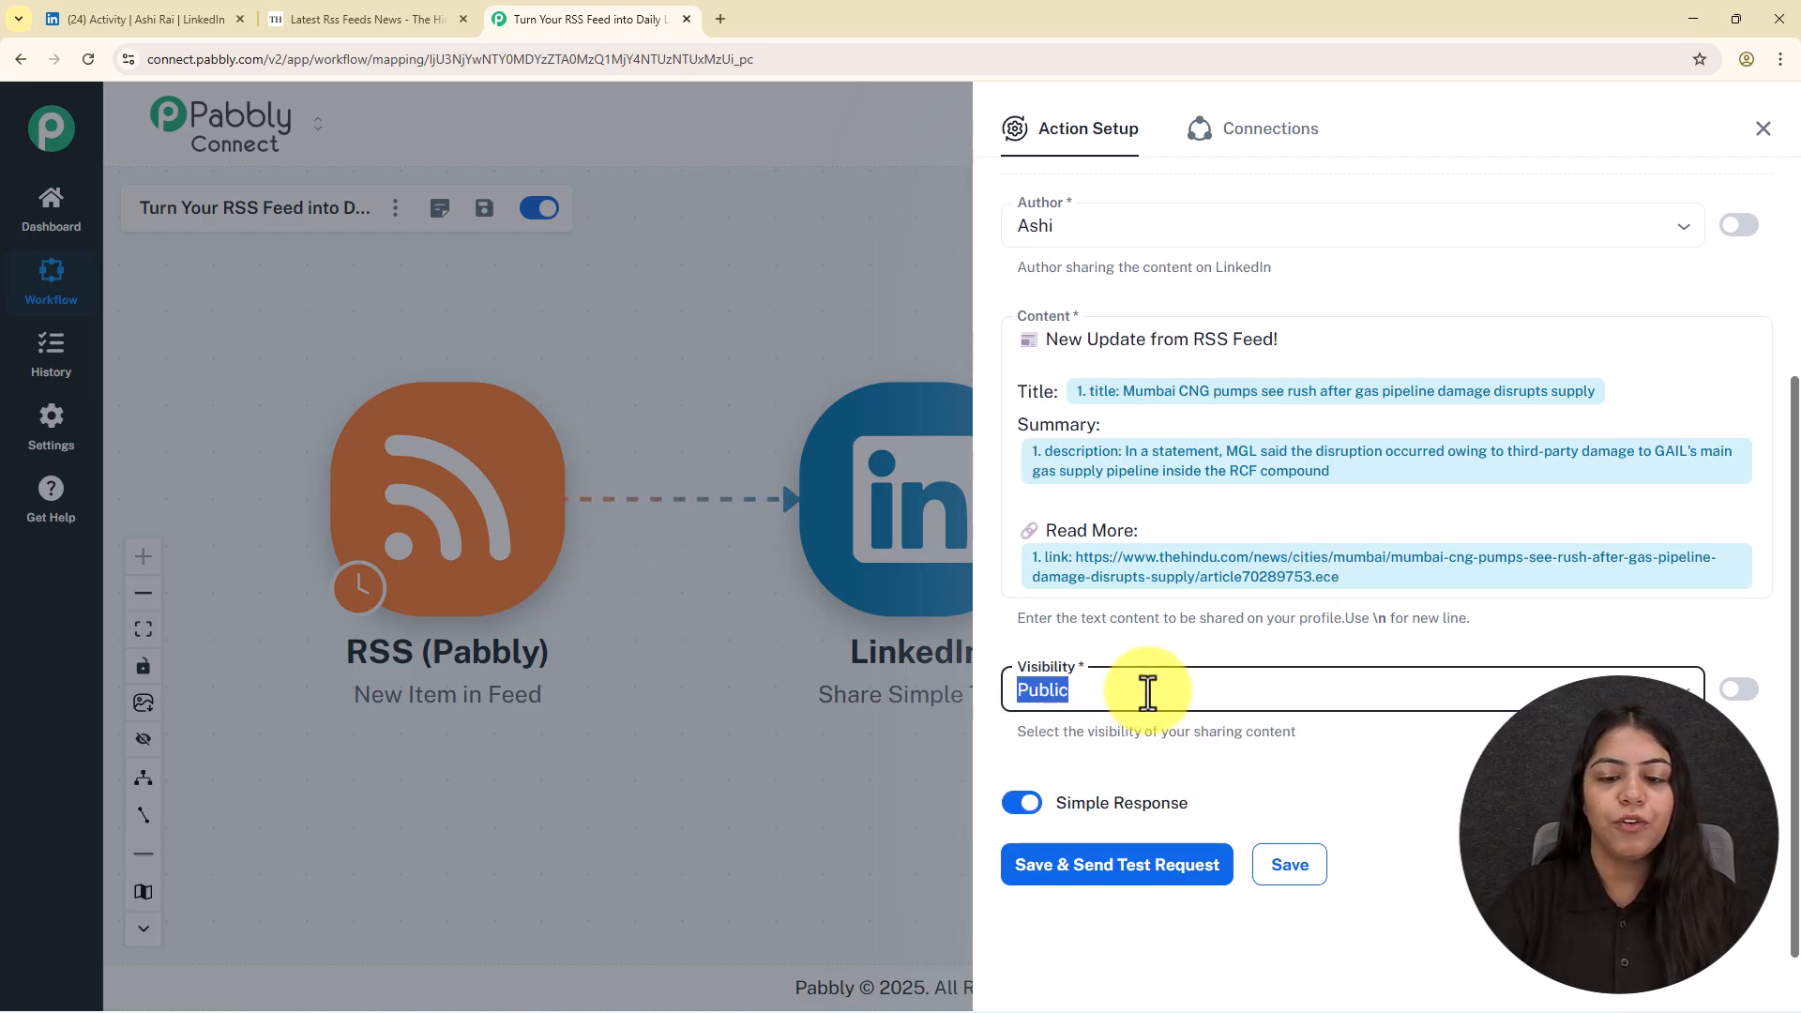
Step: Save the LinkedIn action with Public visibility, send a test request and close the action setup
{"action": "left_click", "coordinate": [1145, 691]}
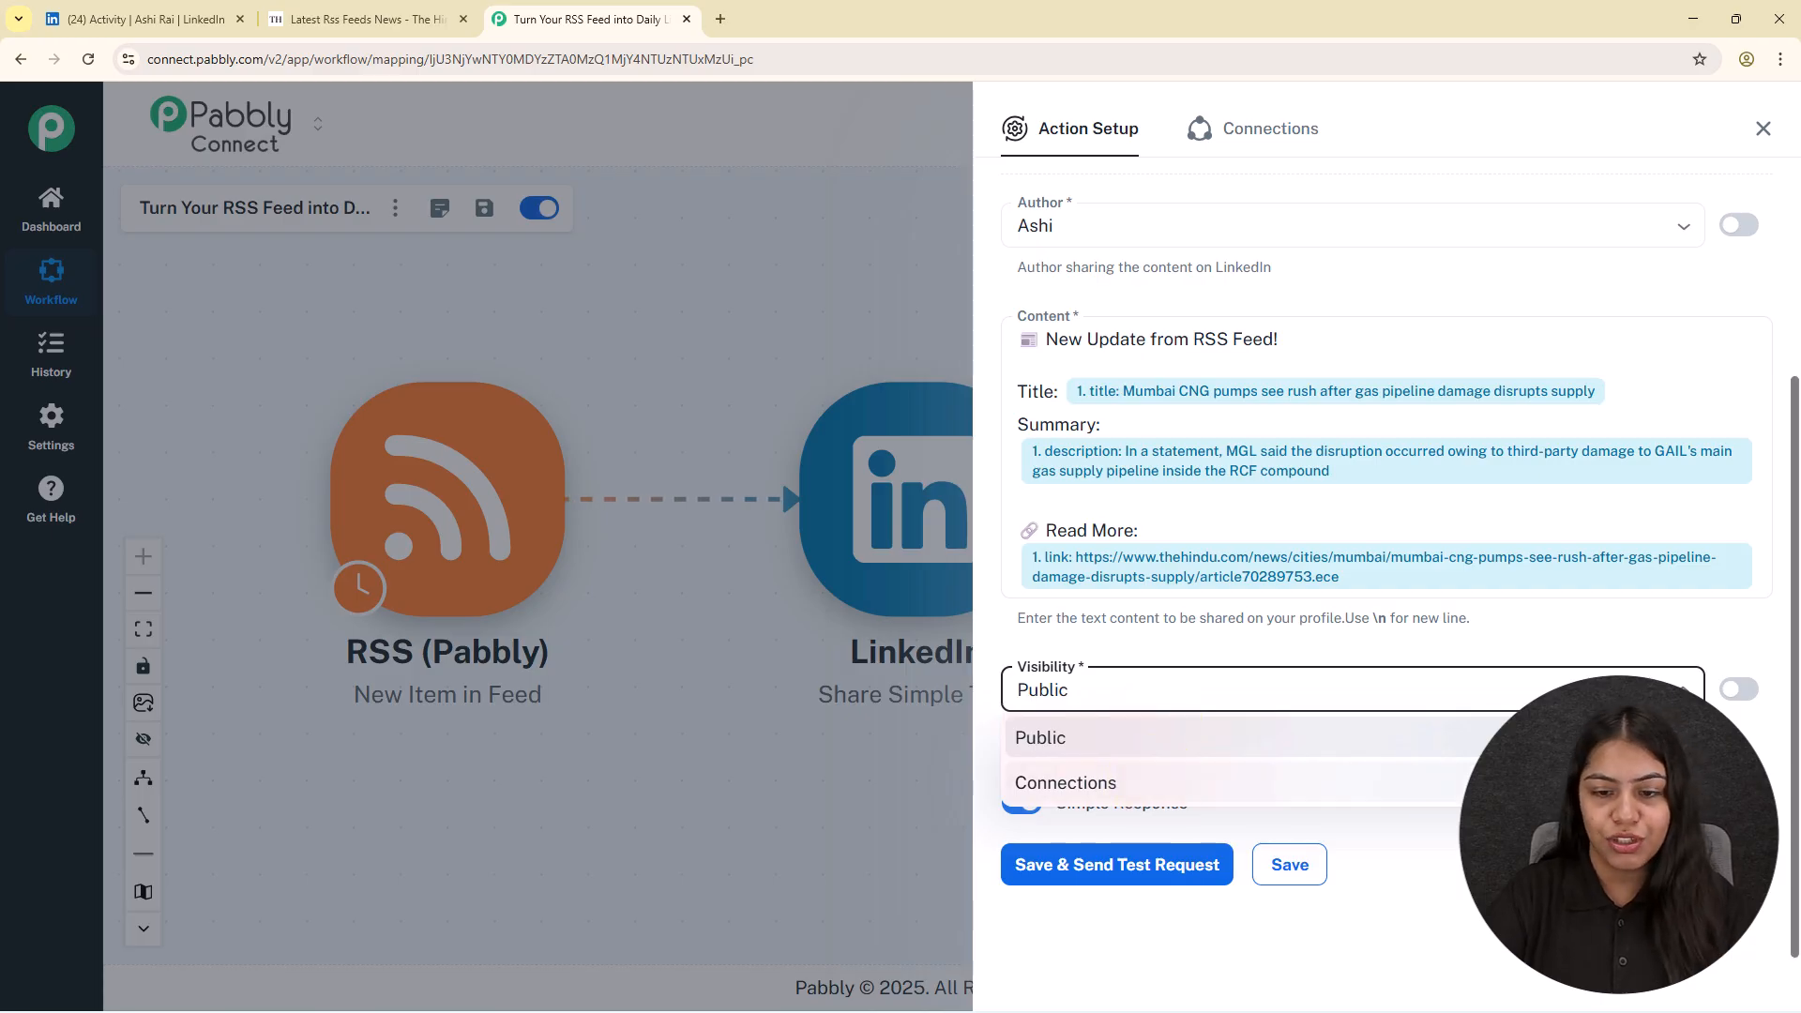
{"action": "left_click", "coordinate": [1733, 774]}
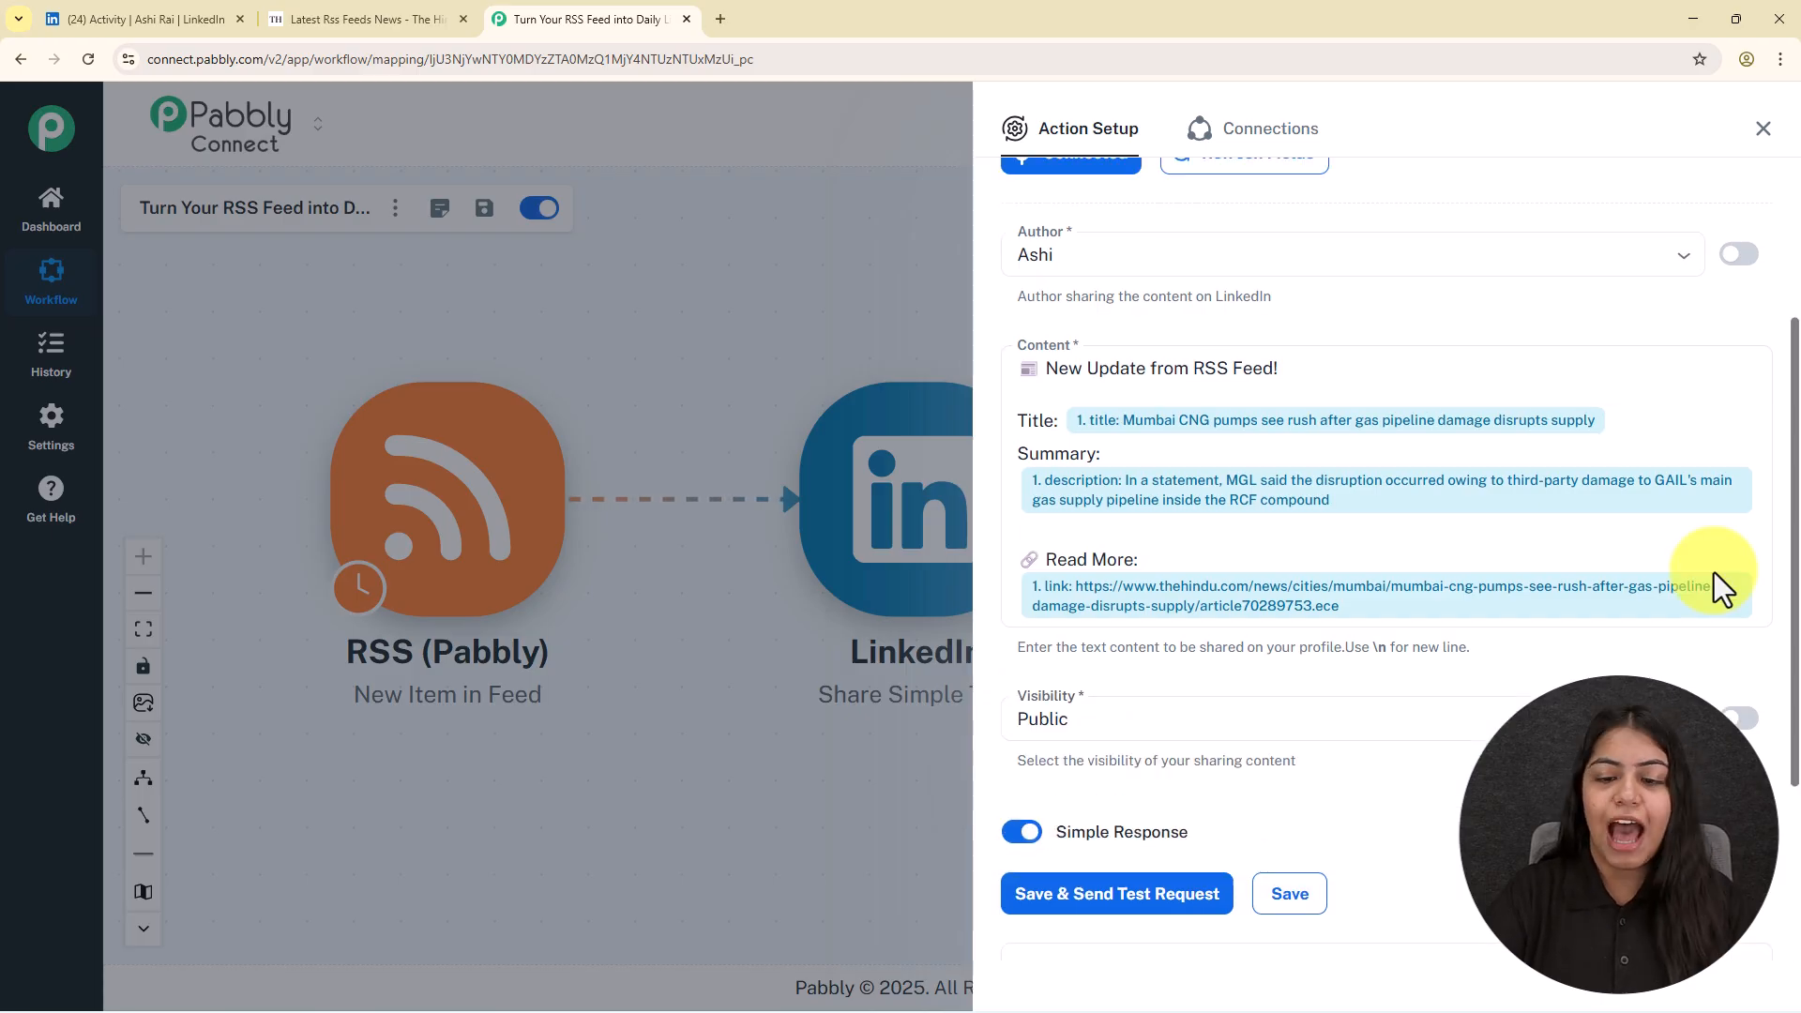
{"action": "left_click", "coordinate": [1085, 898]}
{"action": "left_click", "coordinate": [1413, 822]}
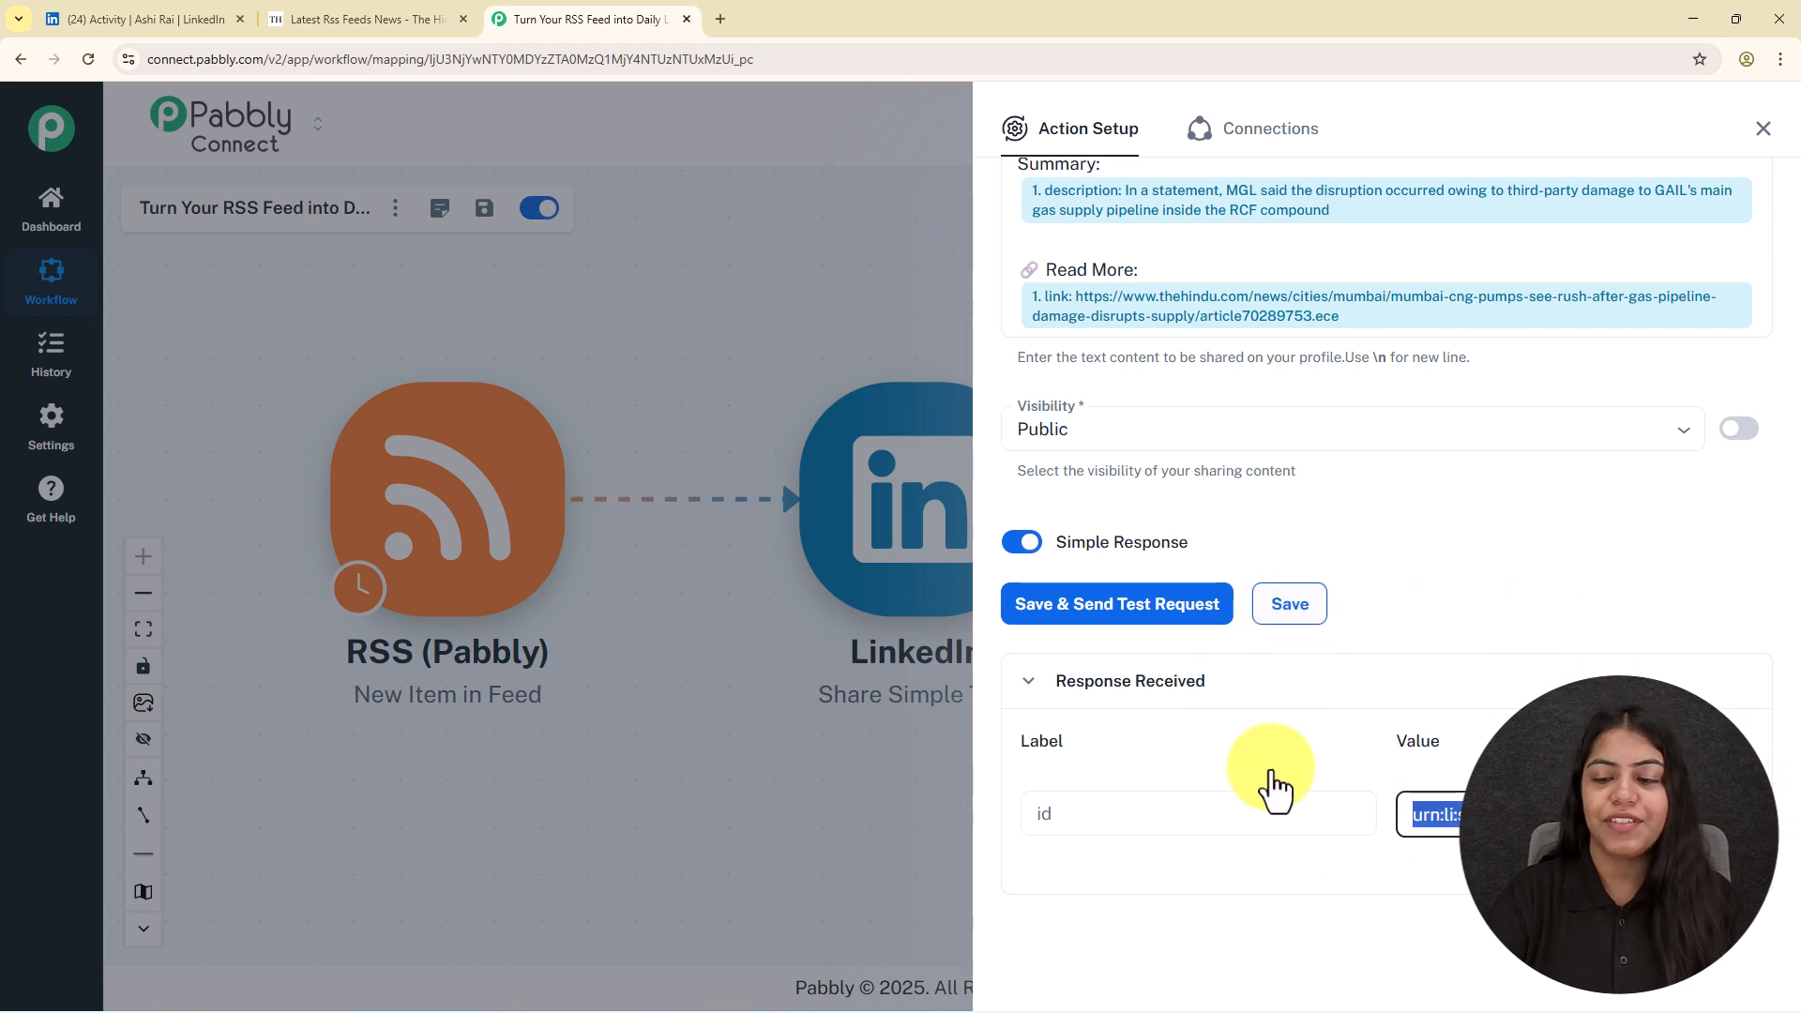
{"action": "left_click", "coordinate": [1763, 129]}
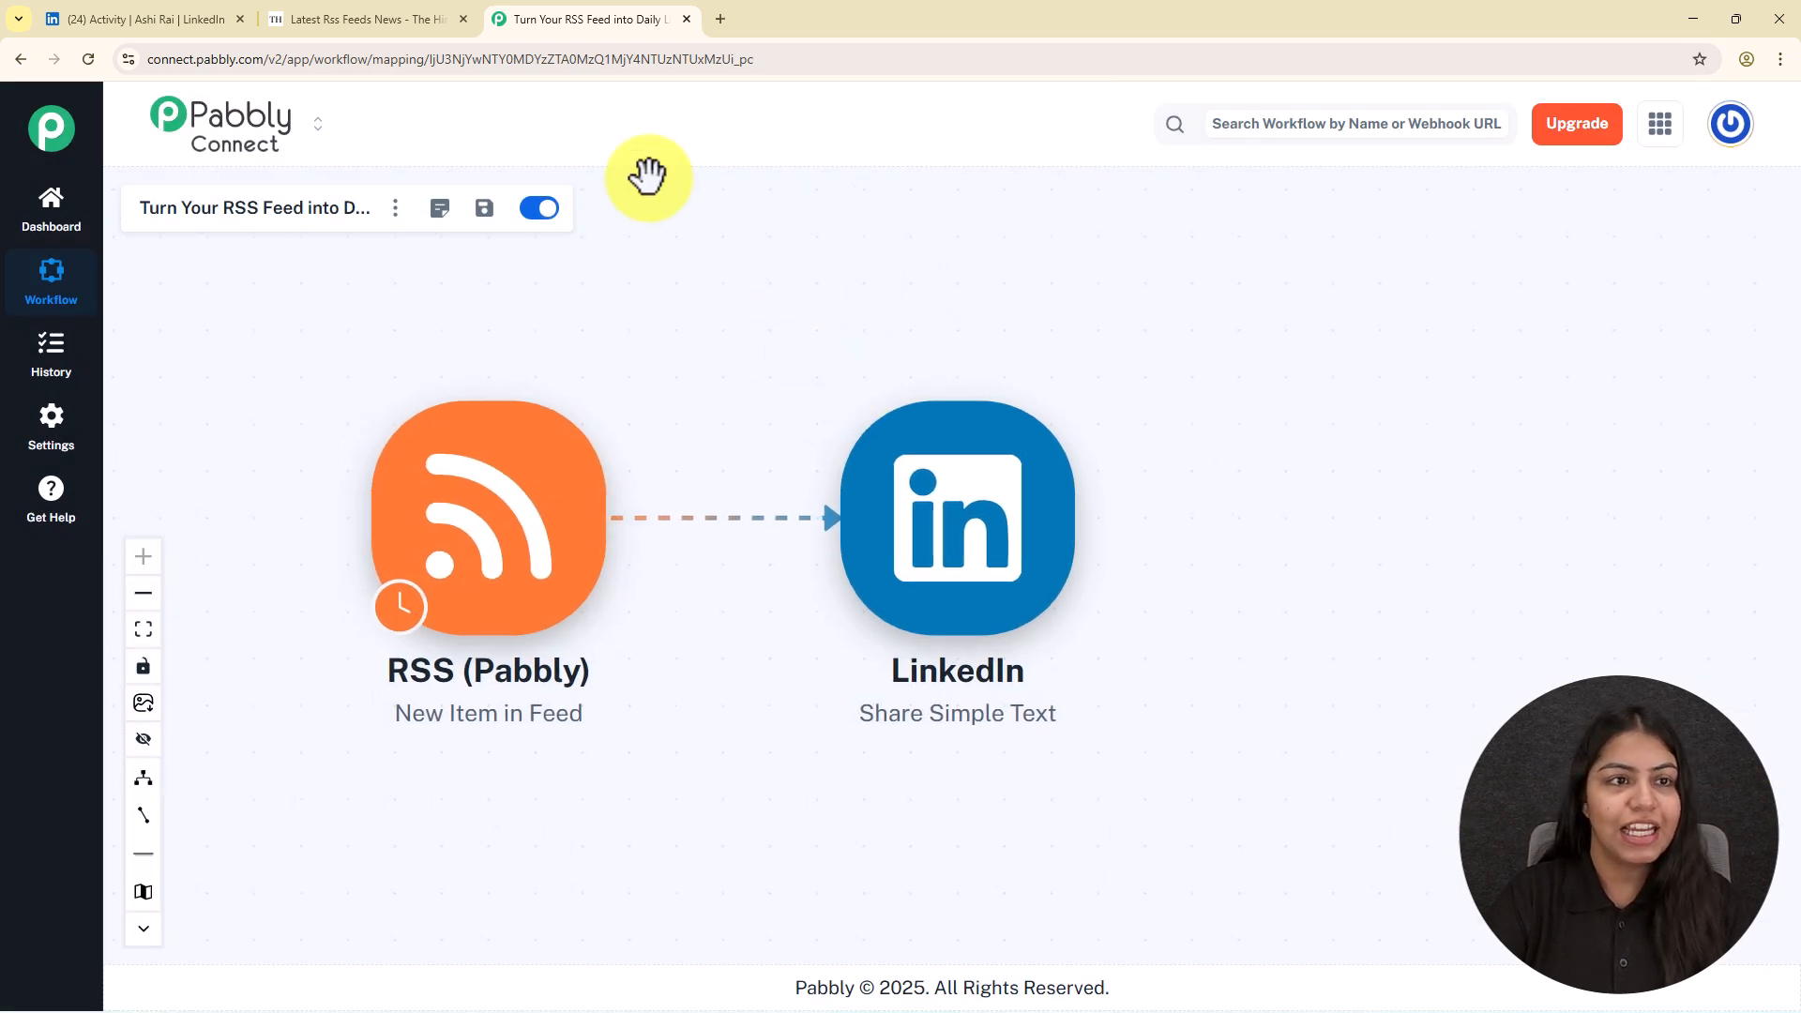
Step: Switch to LinkedIn, return to the profile page and open the newest post in its activity section
{"action": "left_click", "coordinate": [150, 16]}
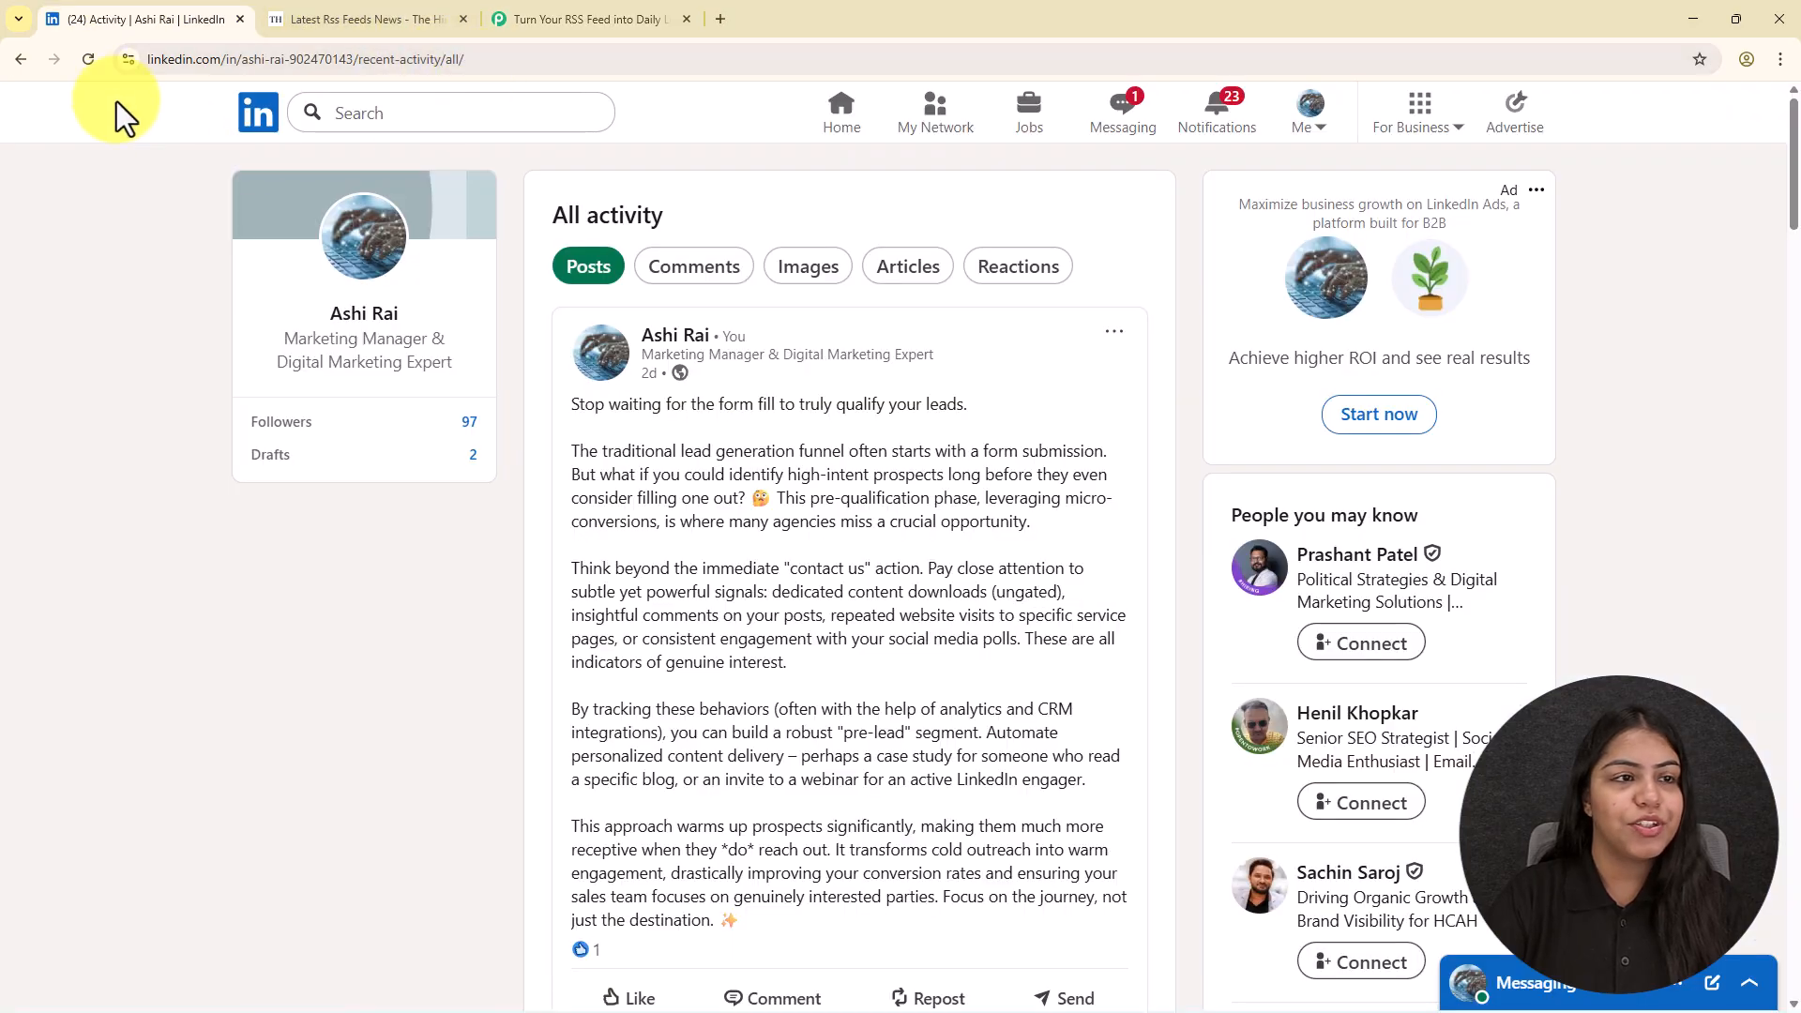
{"action": "left_click", "coordinate": [20, 58]}
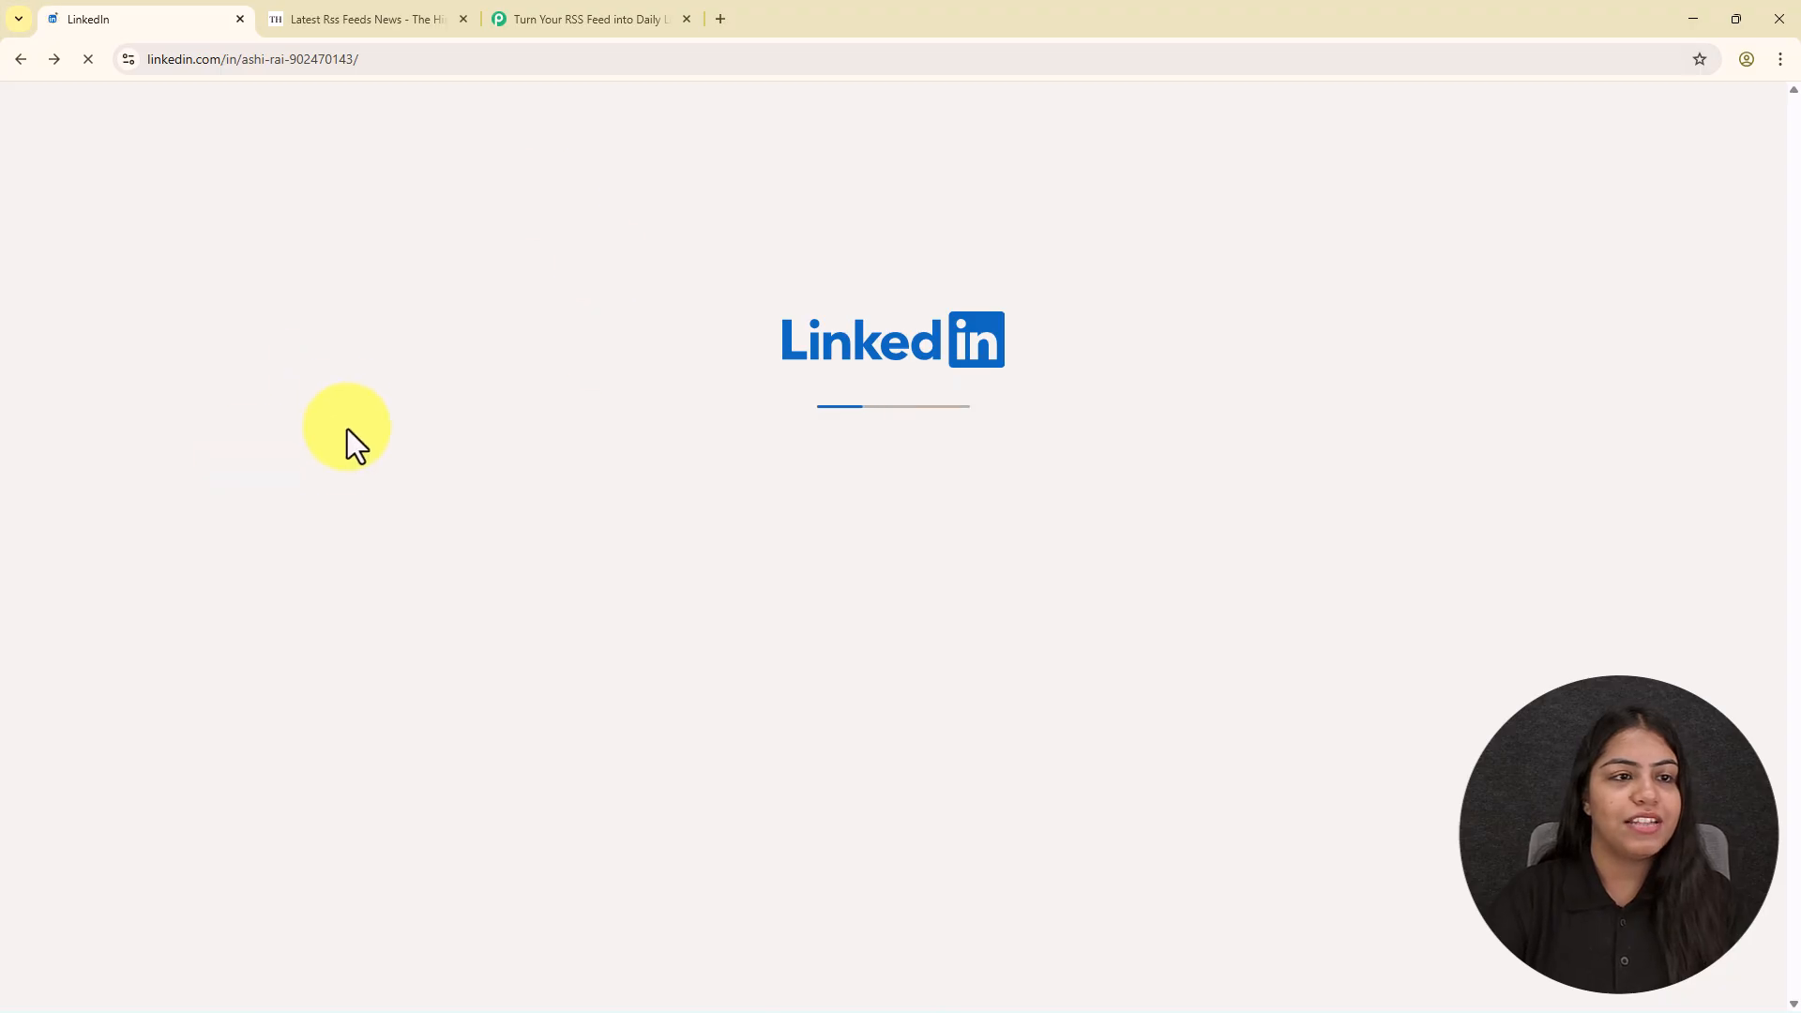
{"action": "scroll", "coordinate": [336, 521], "scroll_direction": "down", "scroll_amount": 7}
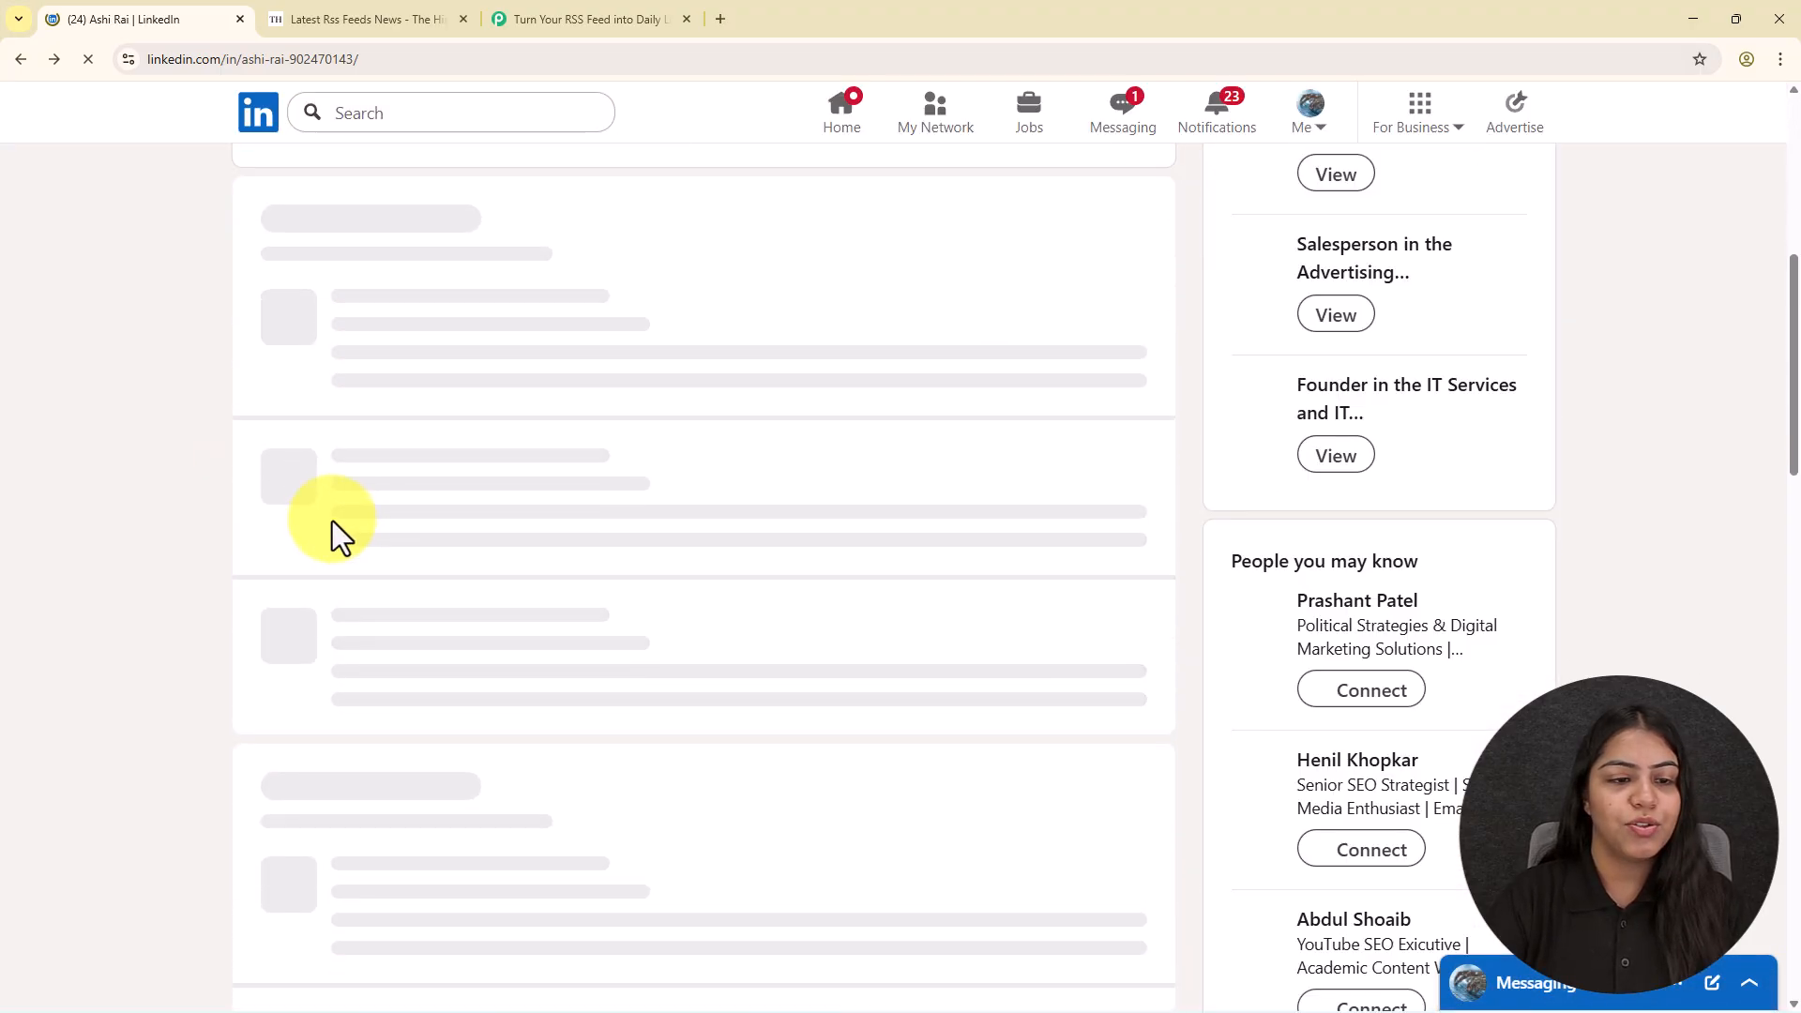
{"action": "scroll", "coordinate": [332, 520], "scroll_direction": "down", "scroll_amount": 10}
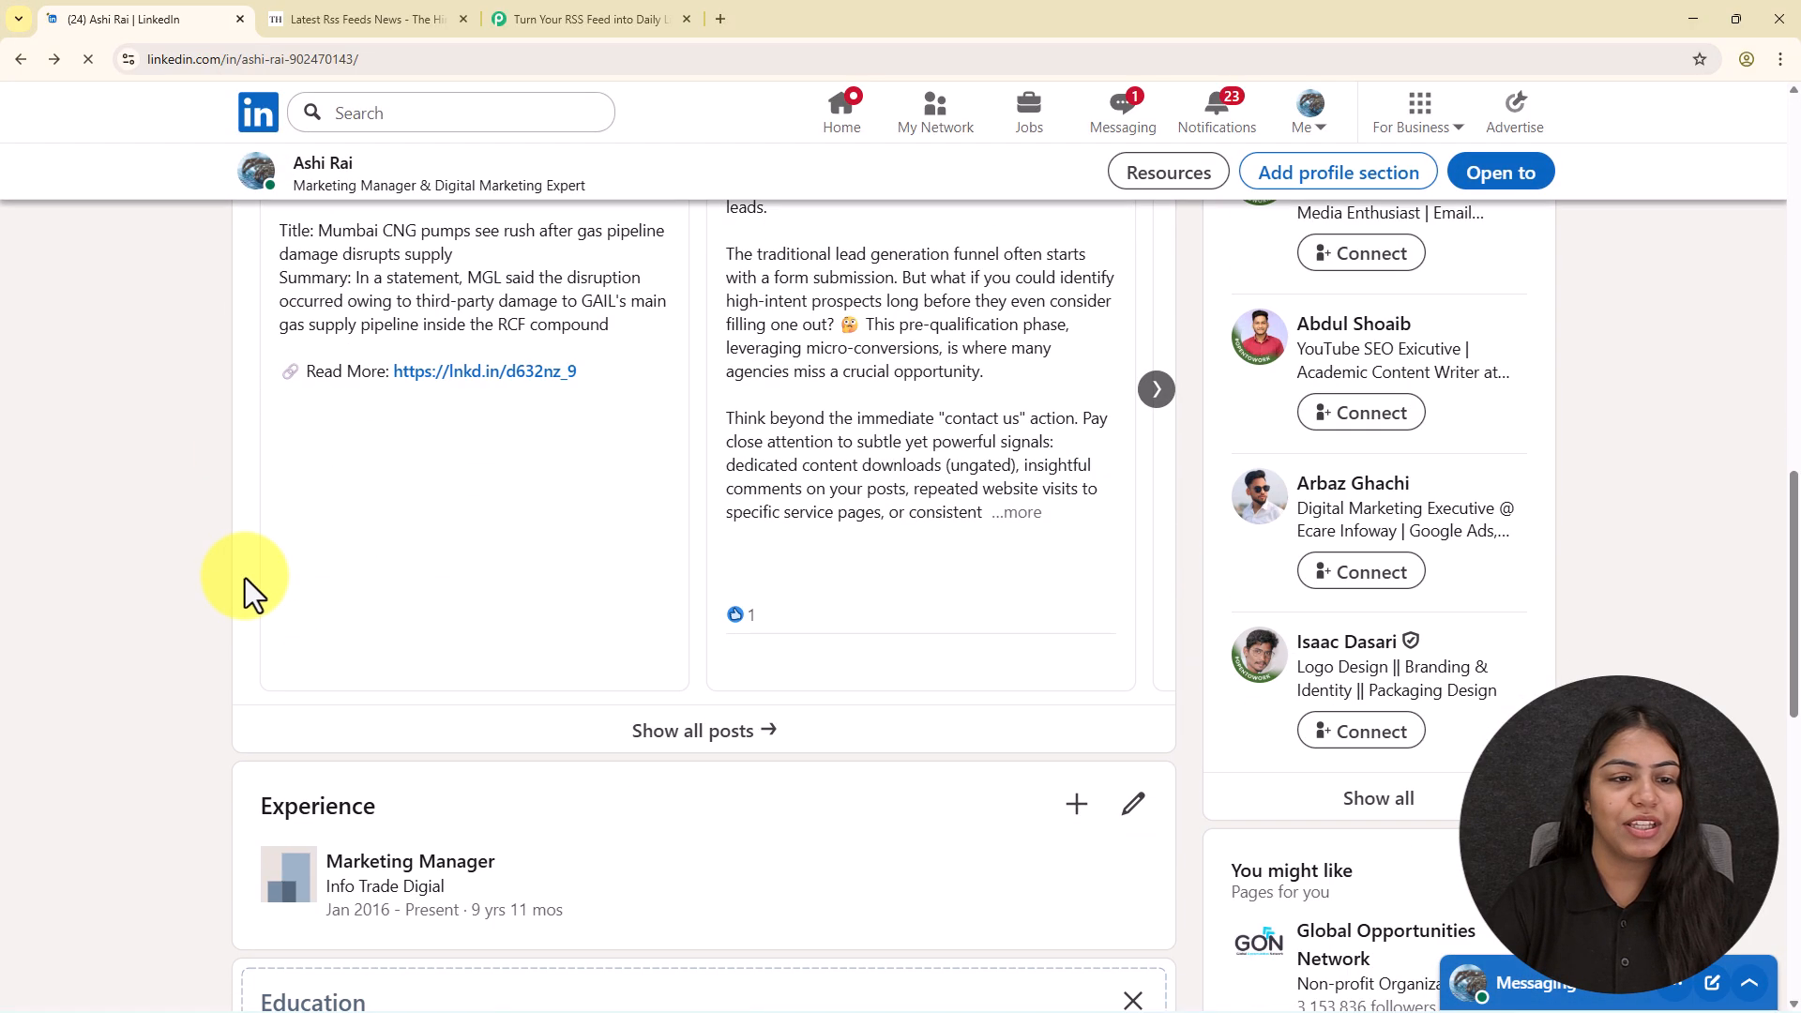
{"action": "scroll", "coordinate": [245, 577], "scroll_direction": "up", "scroll_amount": 2}
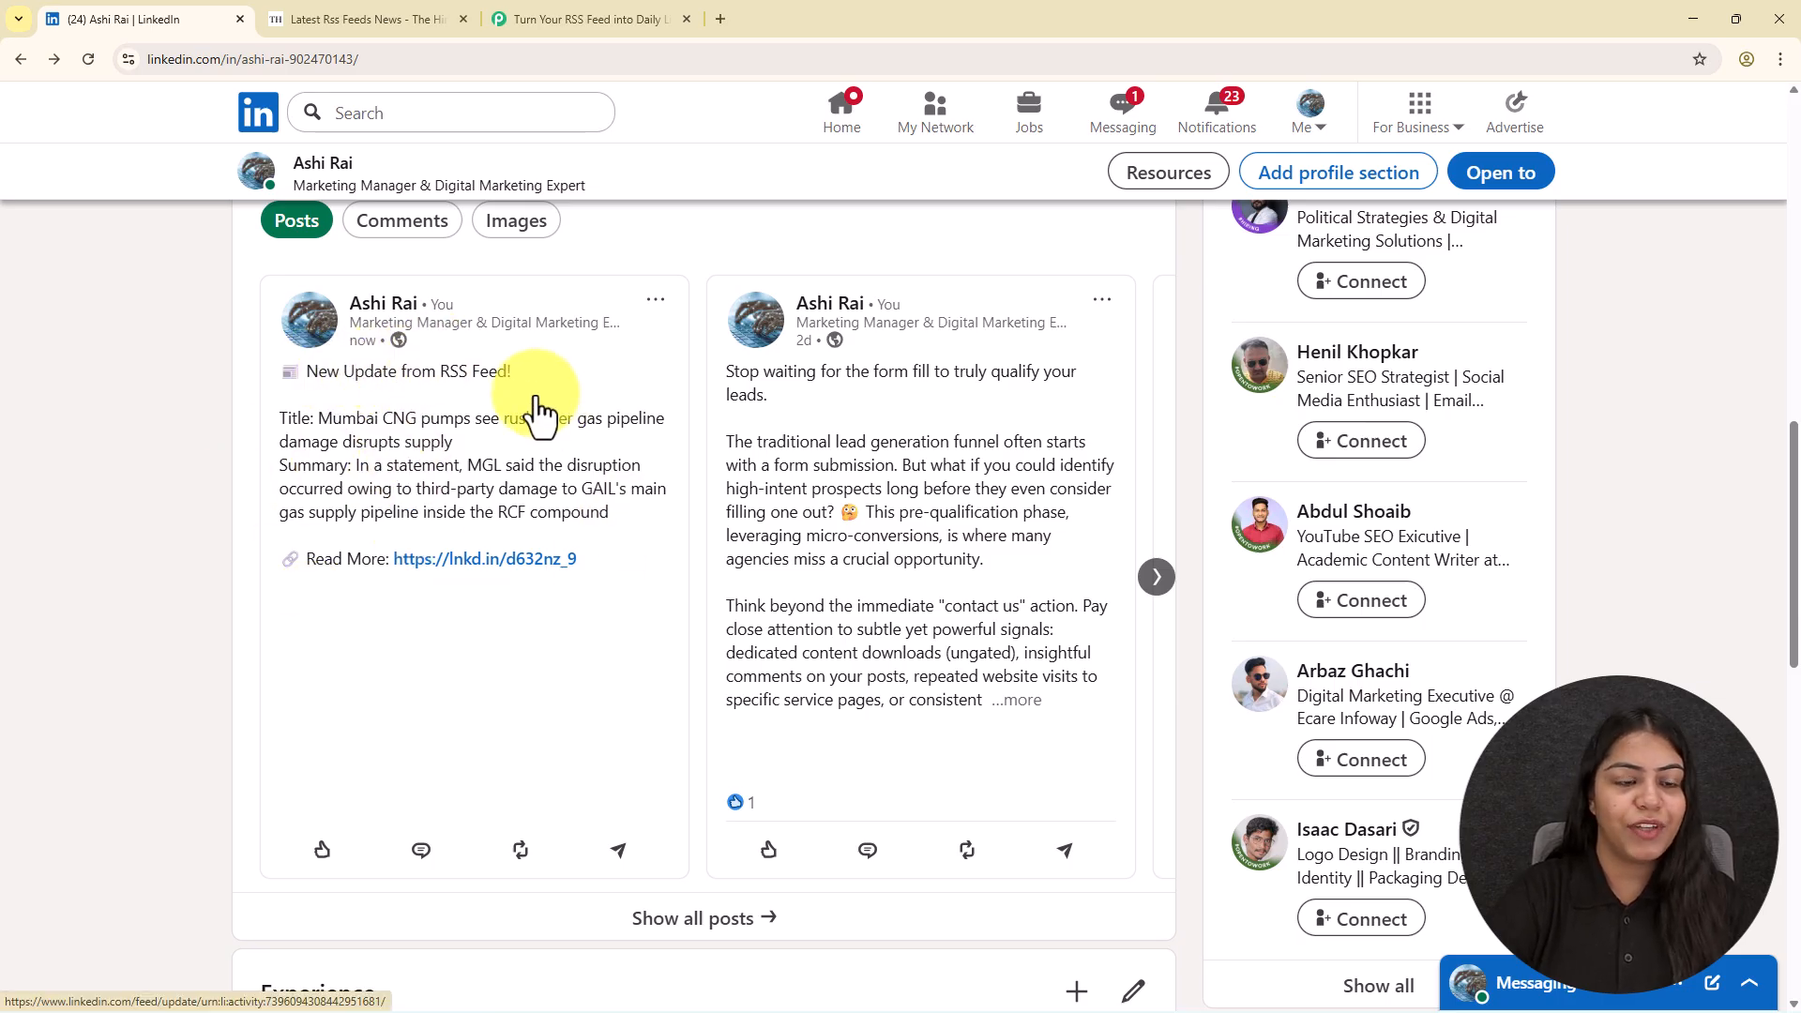
{"action": "left_click", "coordinate": [343, 452]}
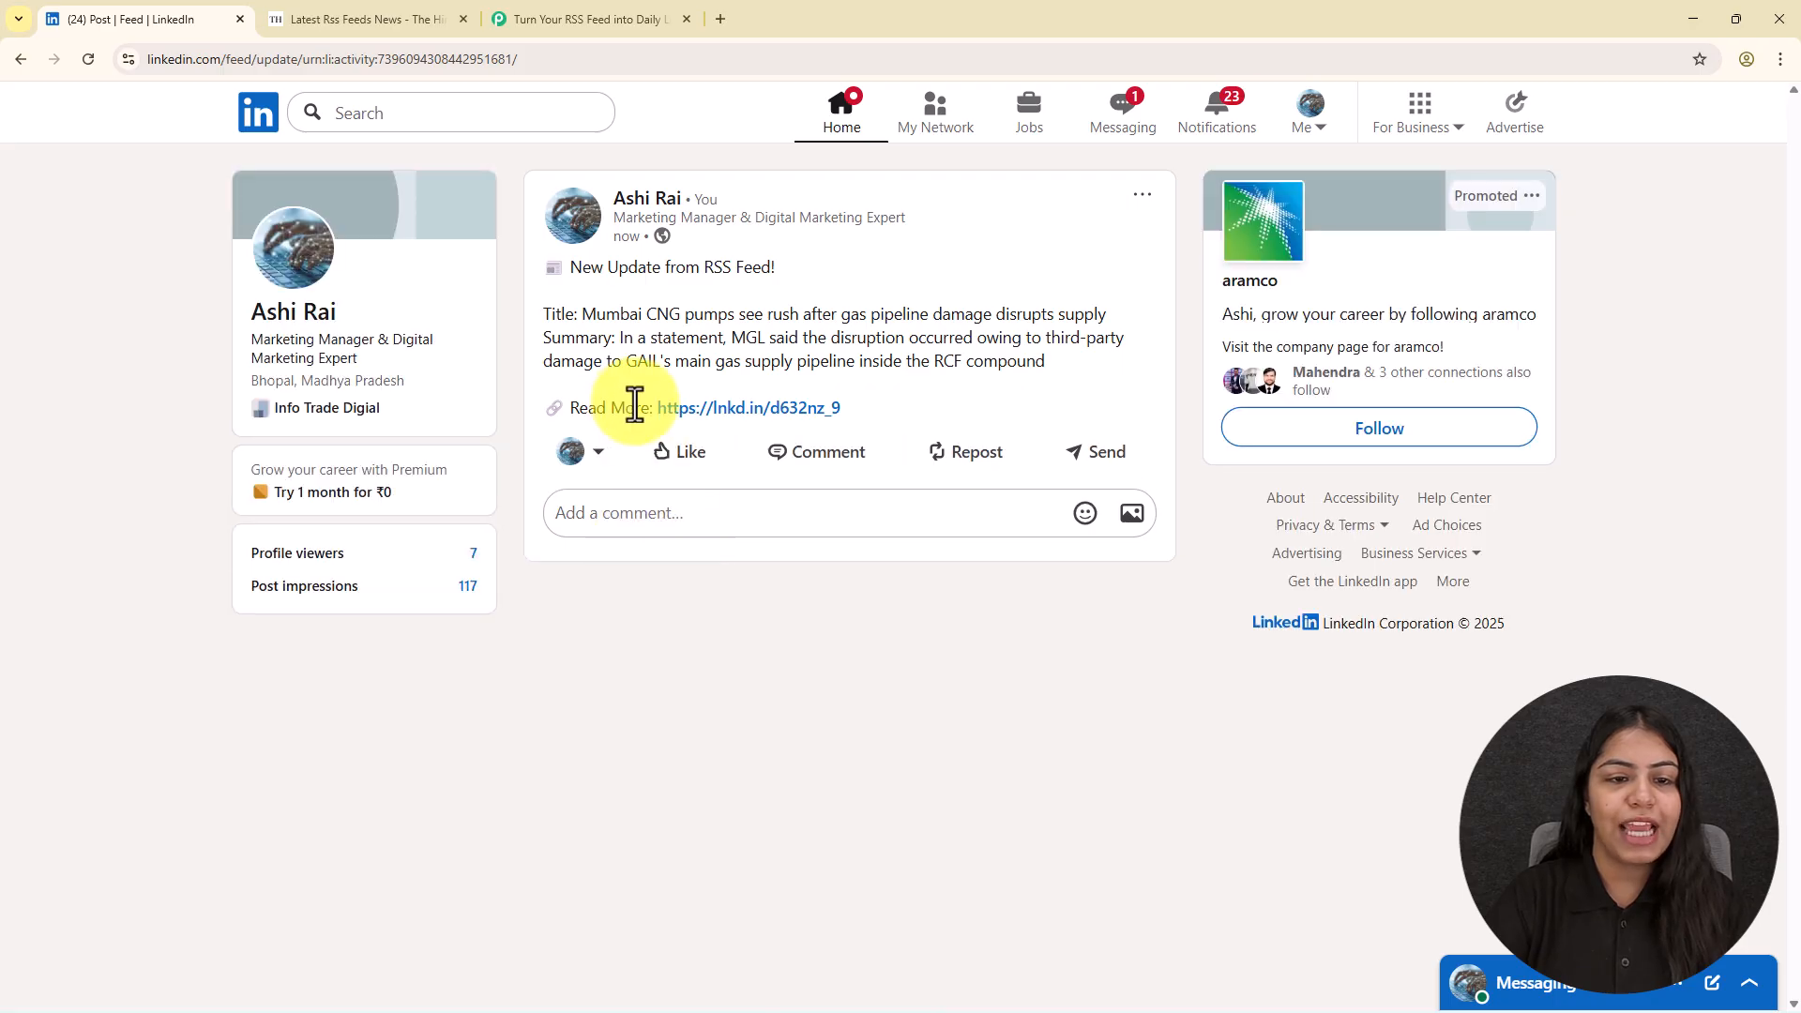
Step: Follow the post's Read More link to check The Hindu article, and return to the LinkedIn post
{"action": "left_click", "coordinate": [748, 407]}
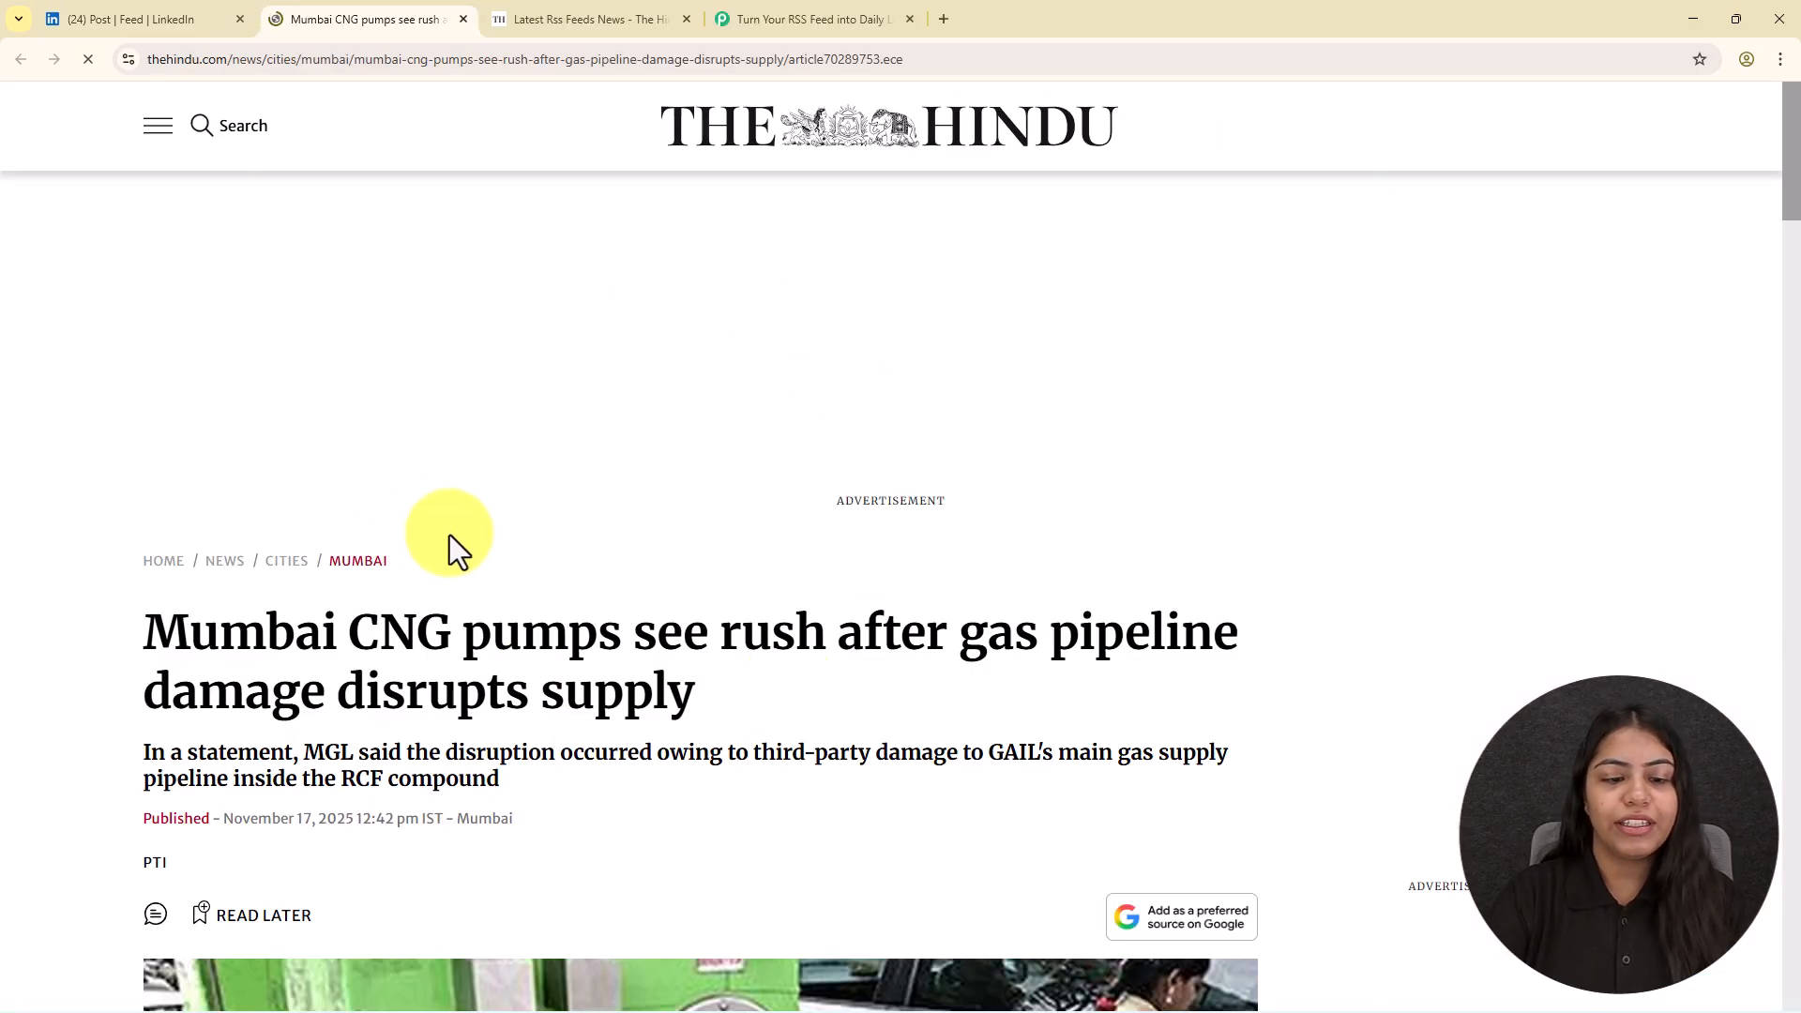
{"action": "scroll", "coordinate": [454, 526], "scroll_direction": "down", "scroll_amount": 10}
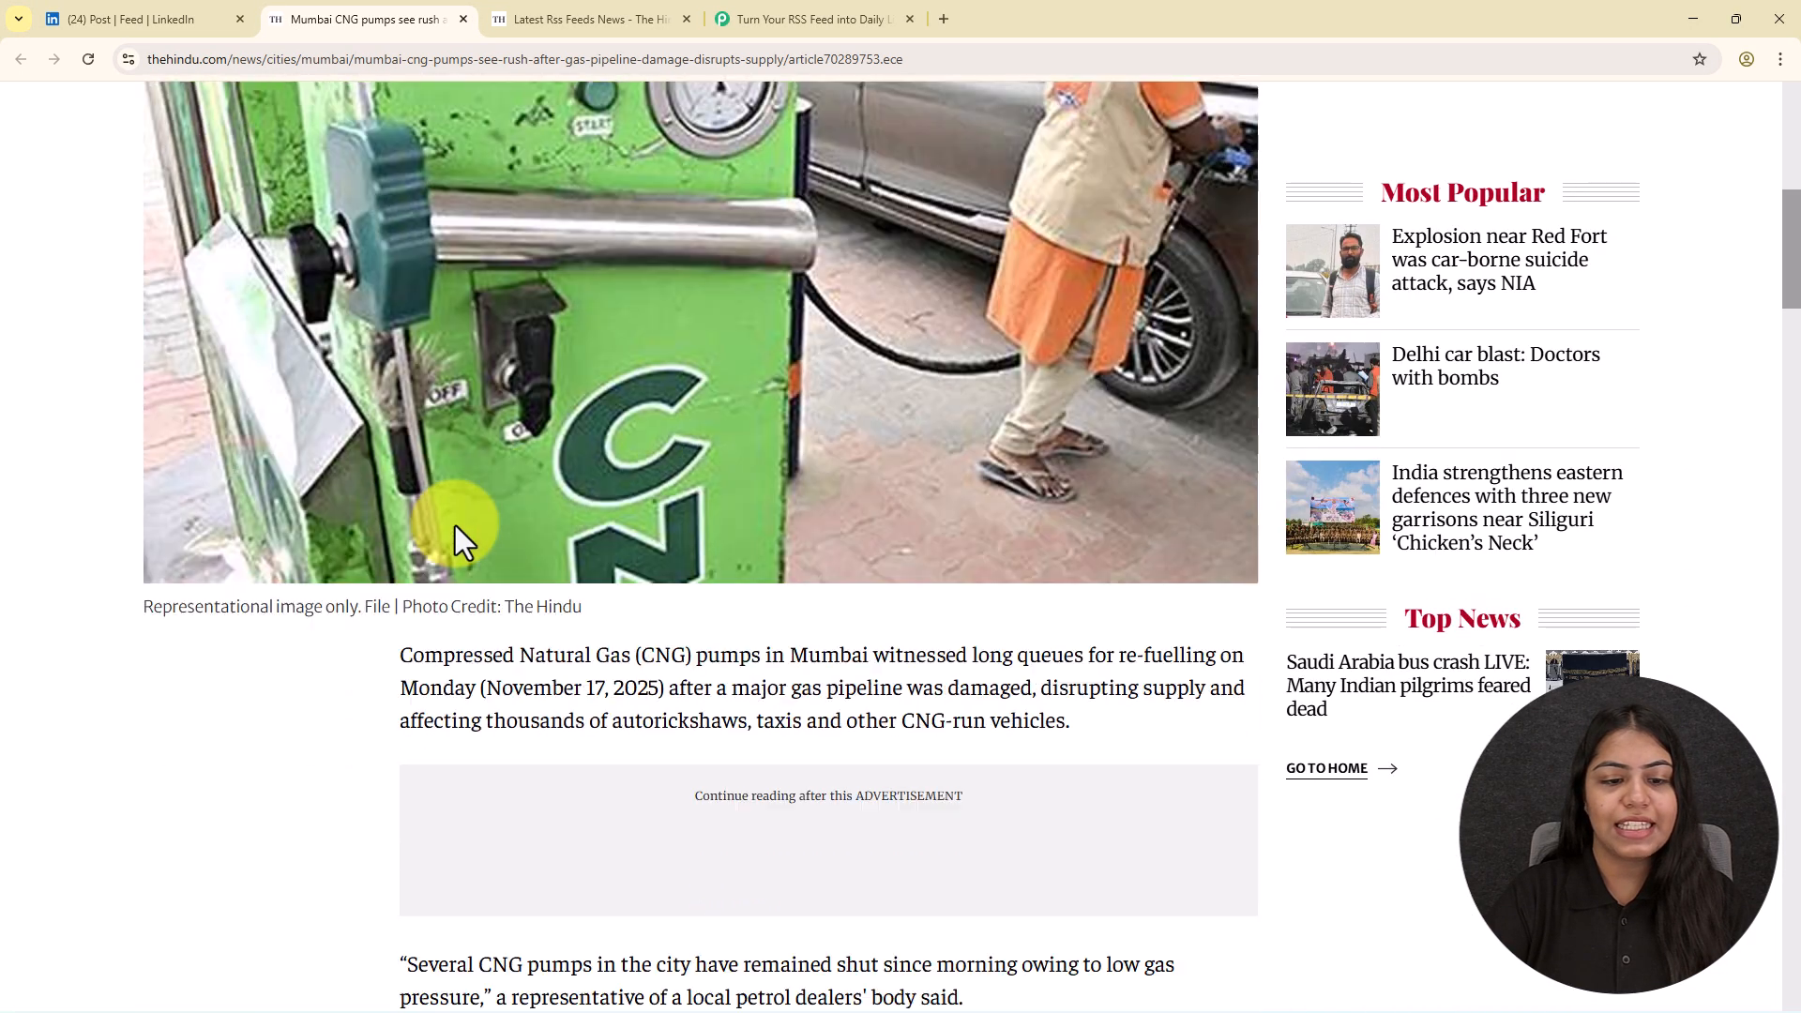
{"action": "scroll", "coordinate": [454, 526], "scroll_direction": "down", "scroll_amount": 7}
{"action": "left_click", "coordinate": [140, 19]}
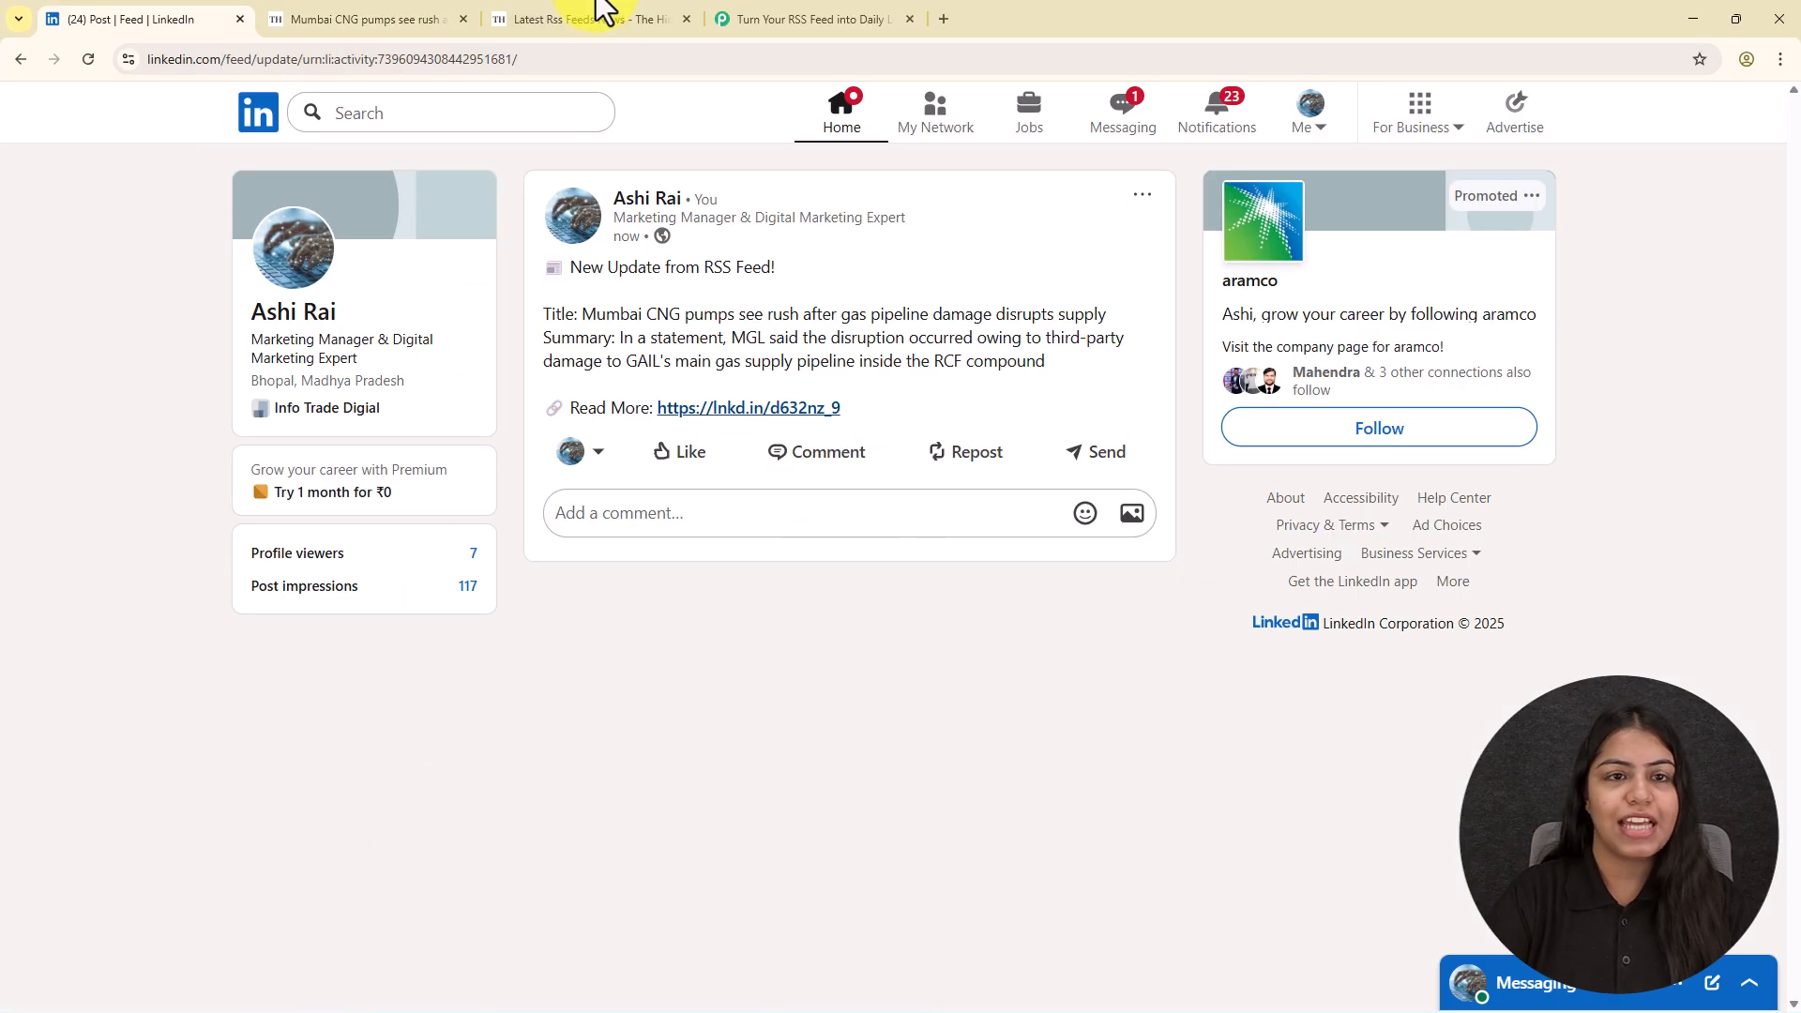
Step: Switch to Pabbly Connect and reposition the RSS and LinkedIn nodes farther apart on the workflow canvas
{"action": "left_click", "coordinate": [797, 14]}
{"action": "left_click_drag", "start_coordinate": [668, 640], "coordinate": [474, 498]}
{"action": "left_click_drag", "start_coordinate": [1094, 349], "coordinate": [1051, 382]}
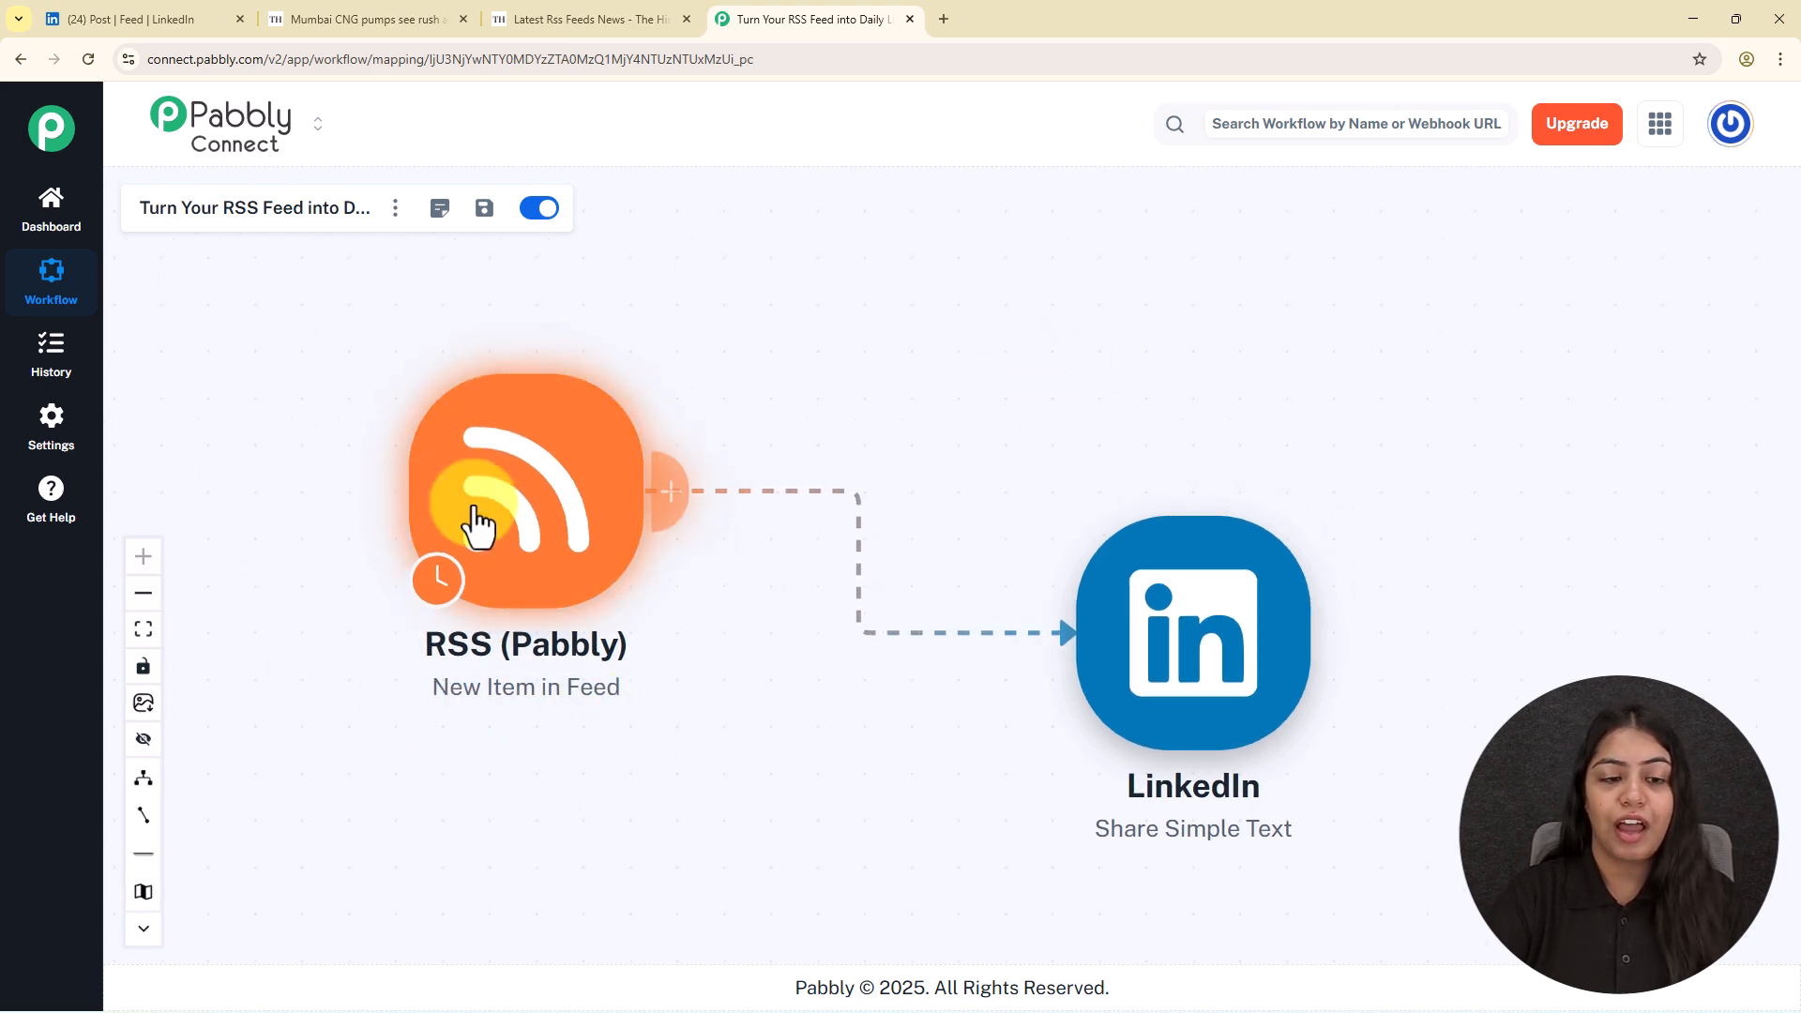
{"action": "mouse_move", "coordinate": [1280, 563]}
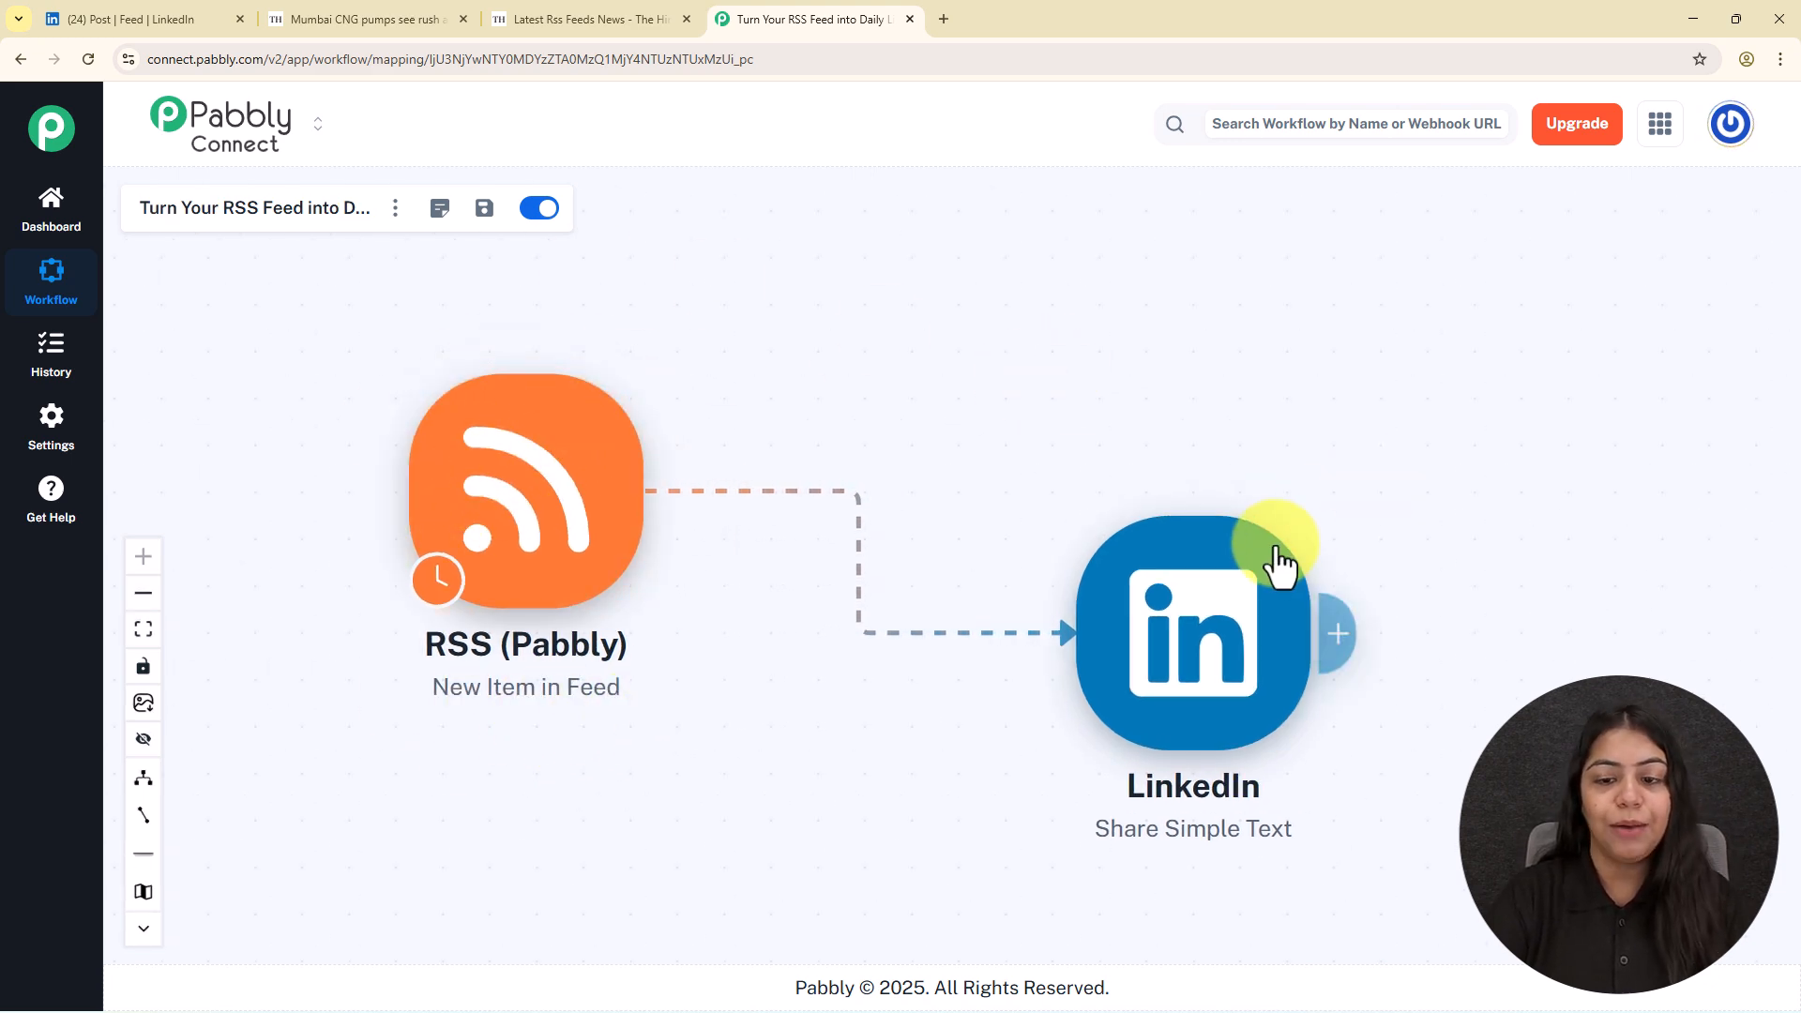
{"action": "left_click_drag", "start_coordinate": [1280, 563], "coordinate": [1375, 474]}
{"action": "mouse_move", "coordinate": [457, 608]}
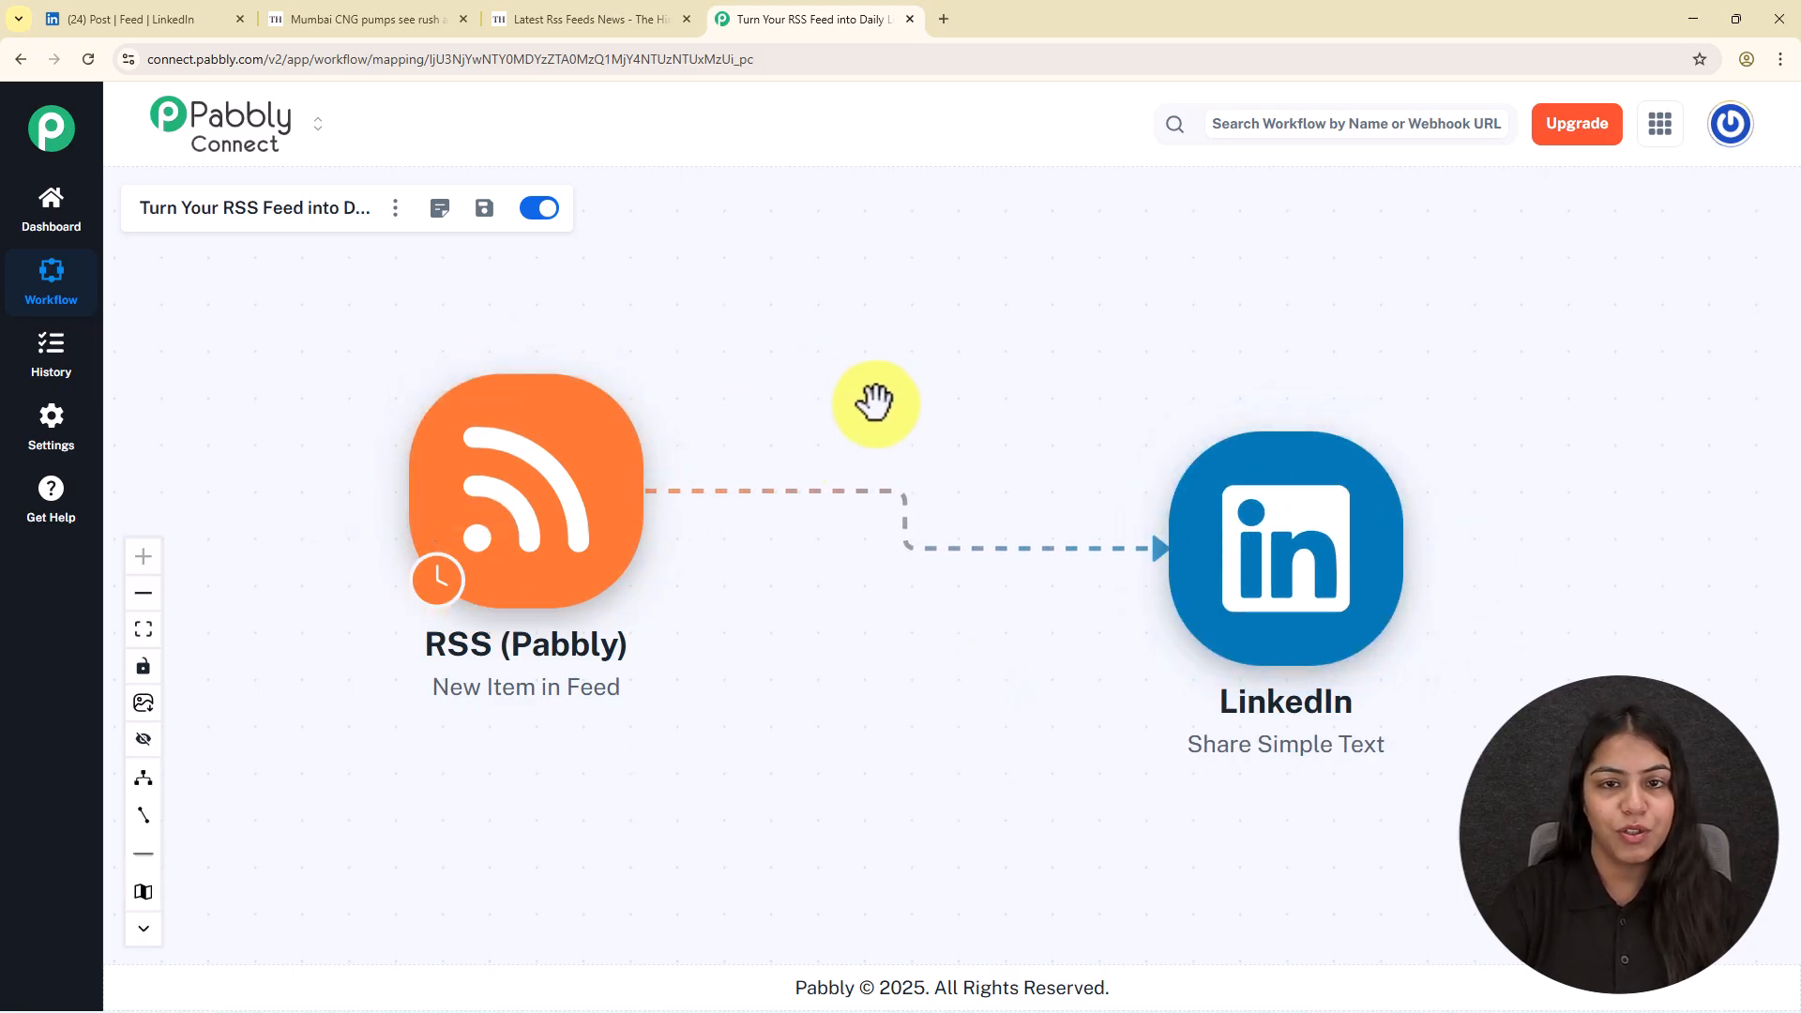
Step: Review the published post on LinkedIn and the LinkedIn action's content mapping in Pabbly Connect, and close the action setup
{"action": "left_click", "coordinate": [200, 18]}
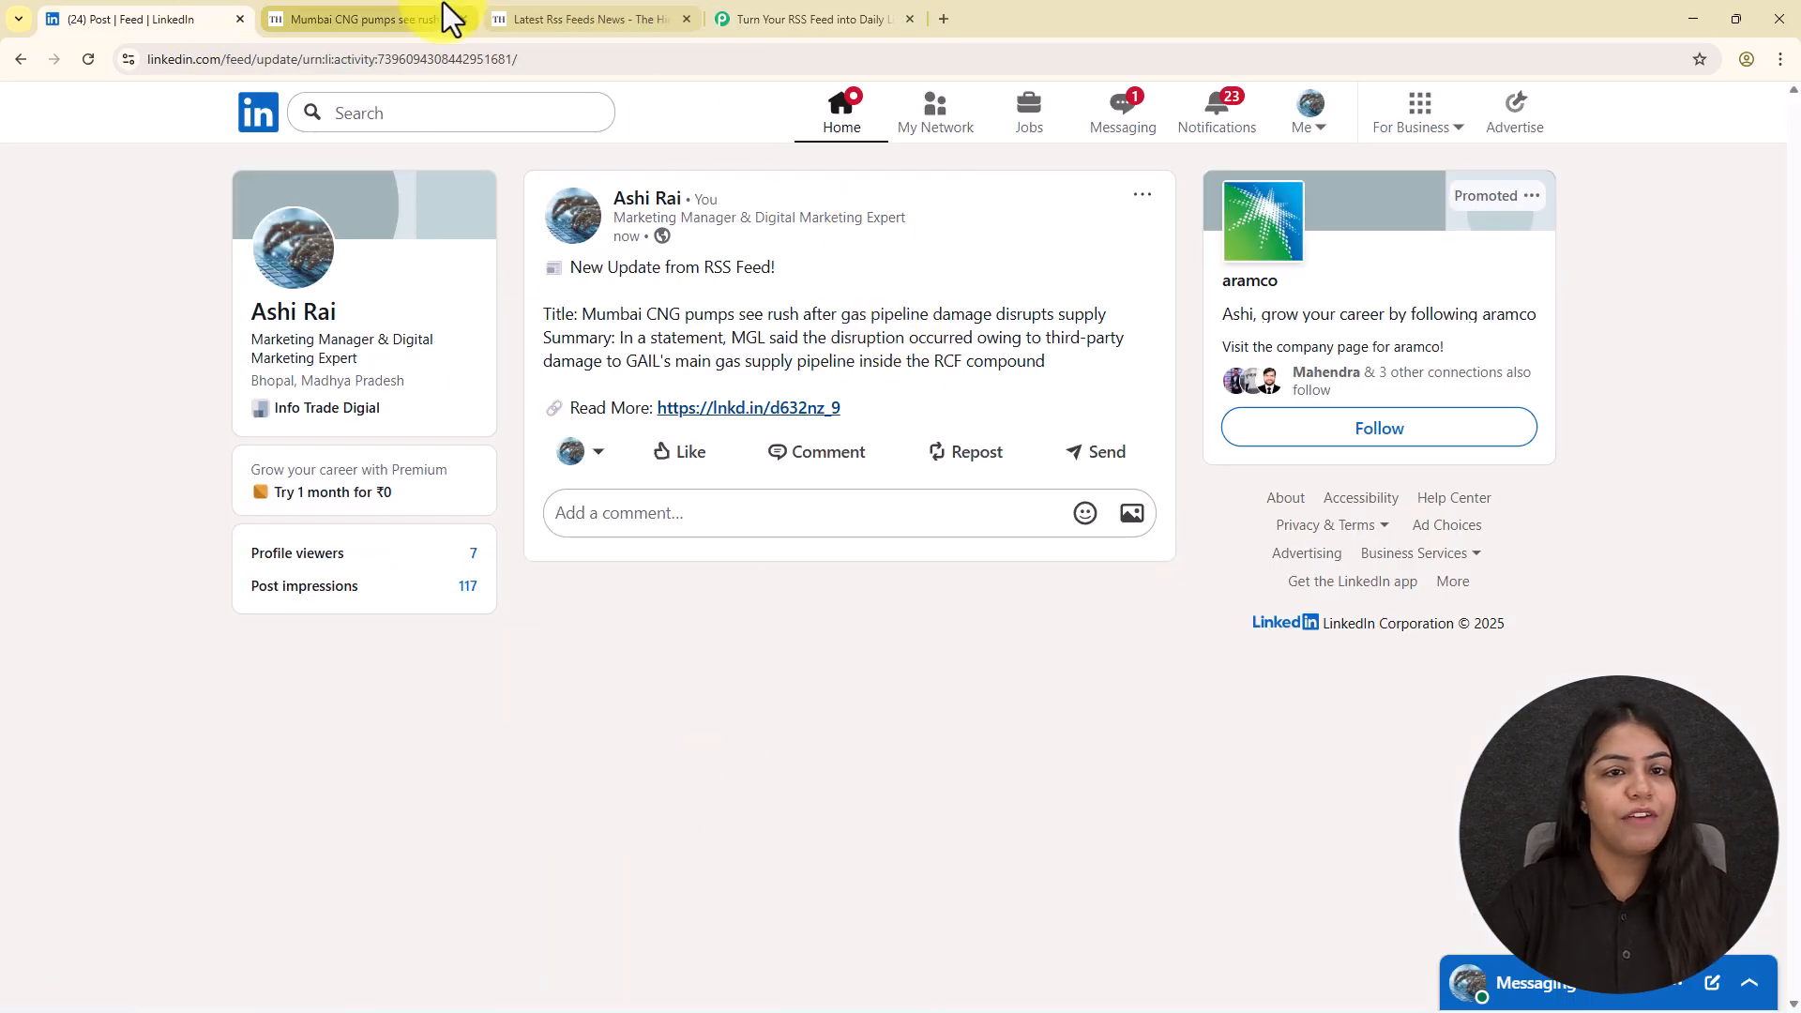
{"action": "left_click", "coordinate": [802, 16]}
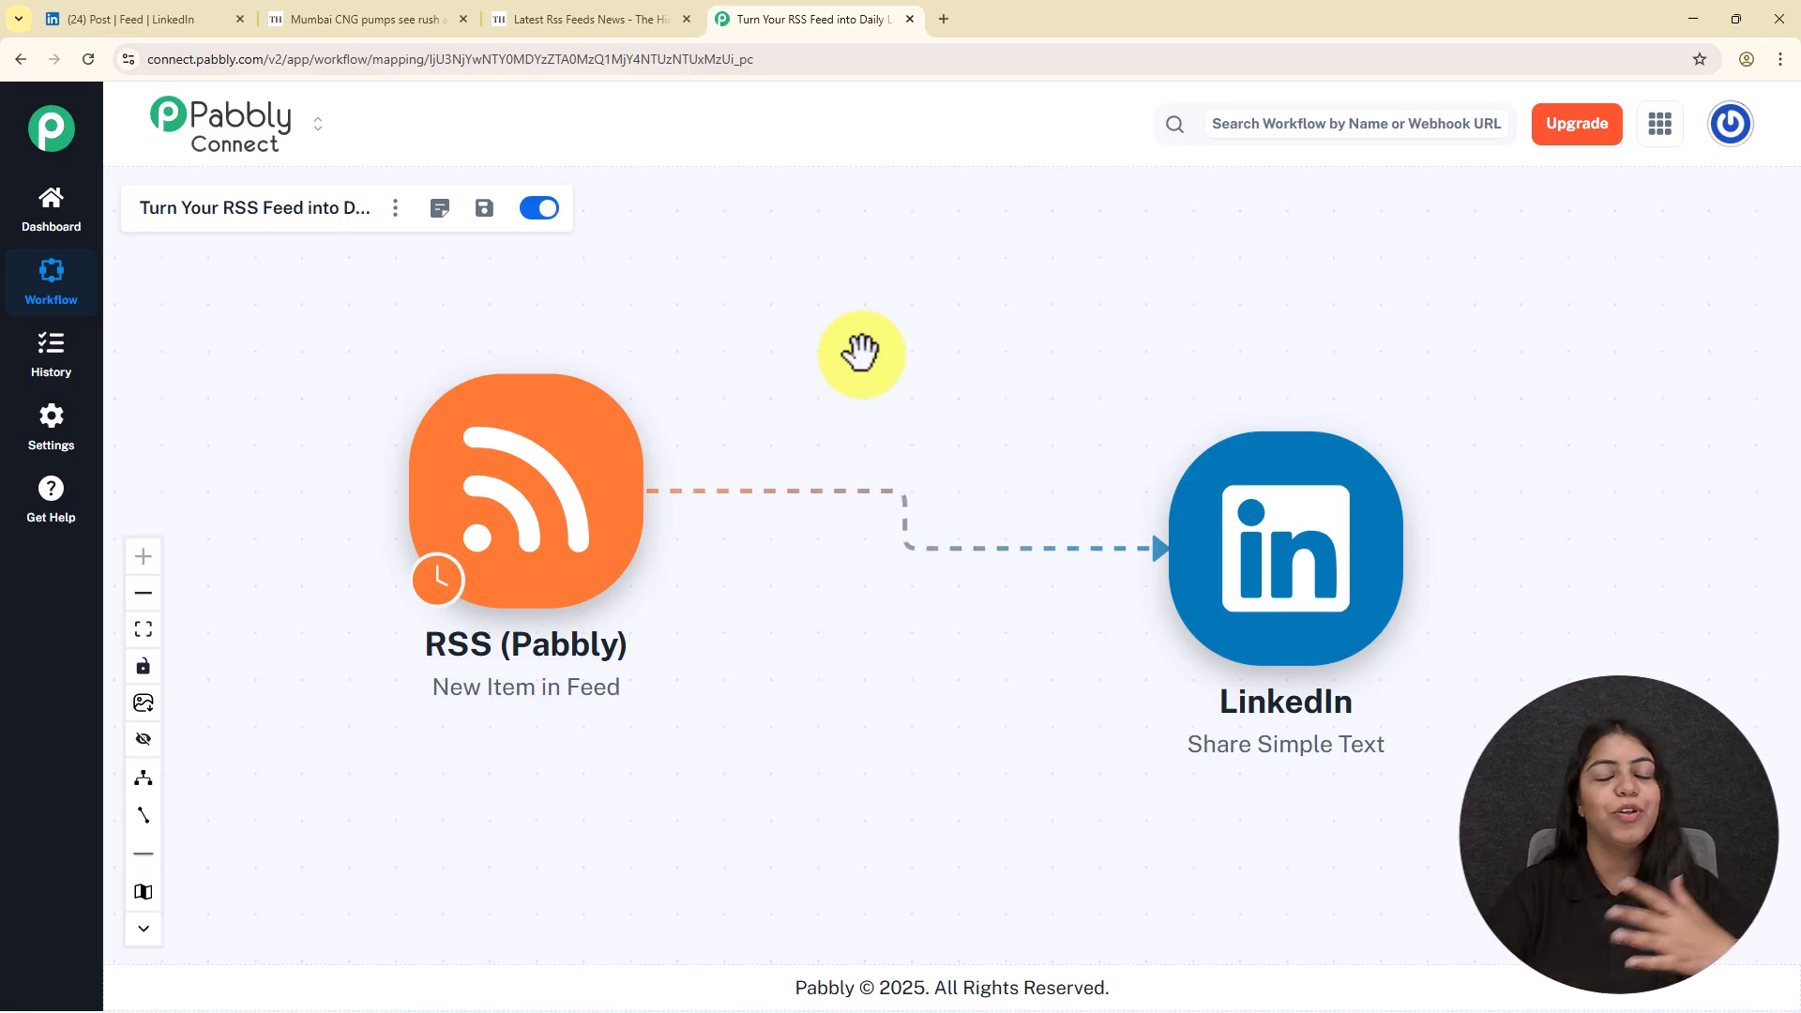
{"action": "left_click", "coordinate": [1281, 577]}
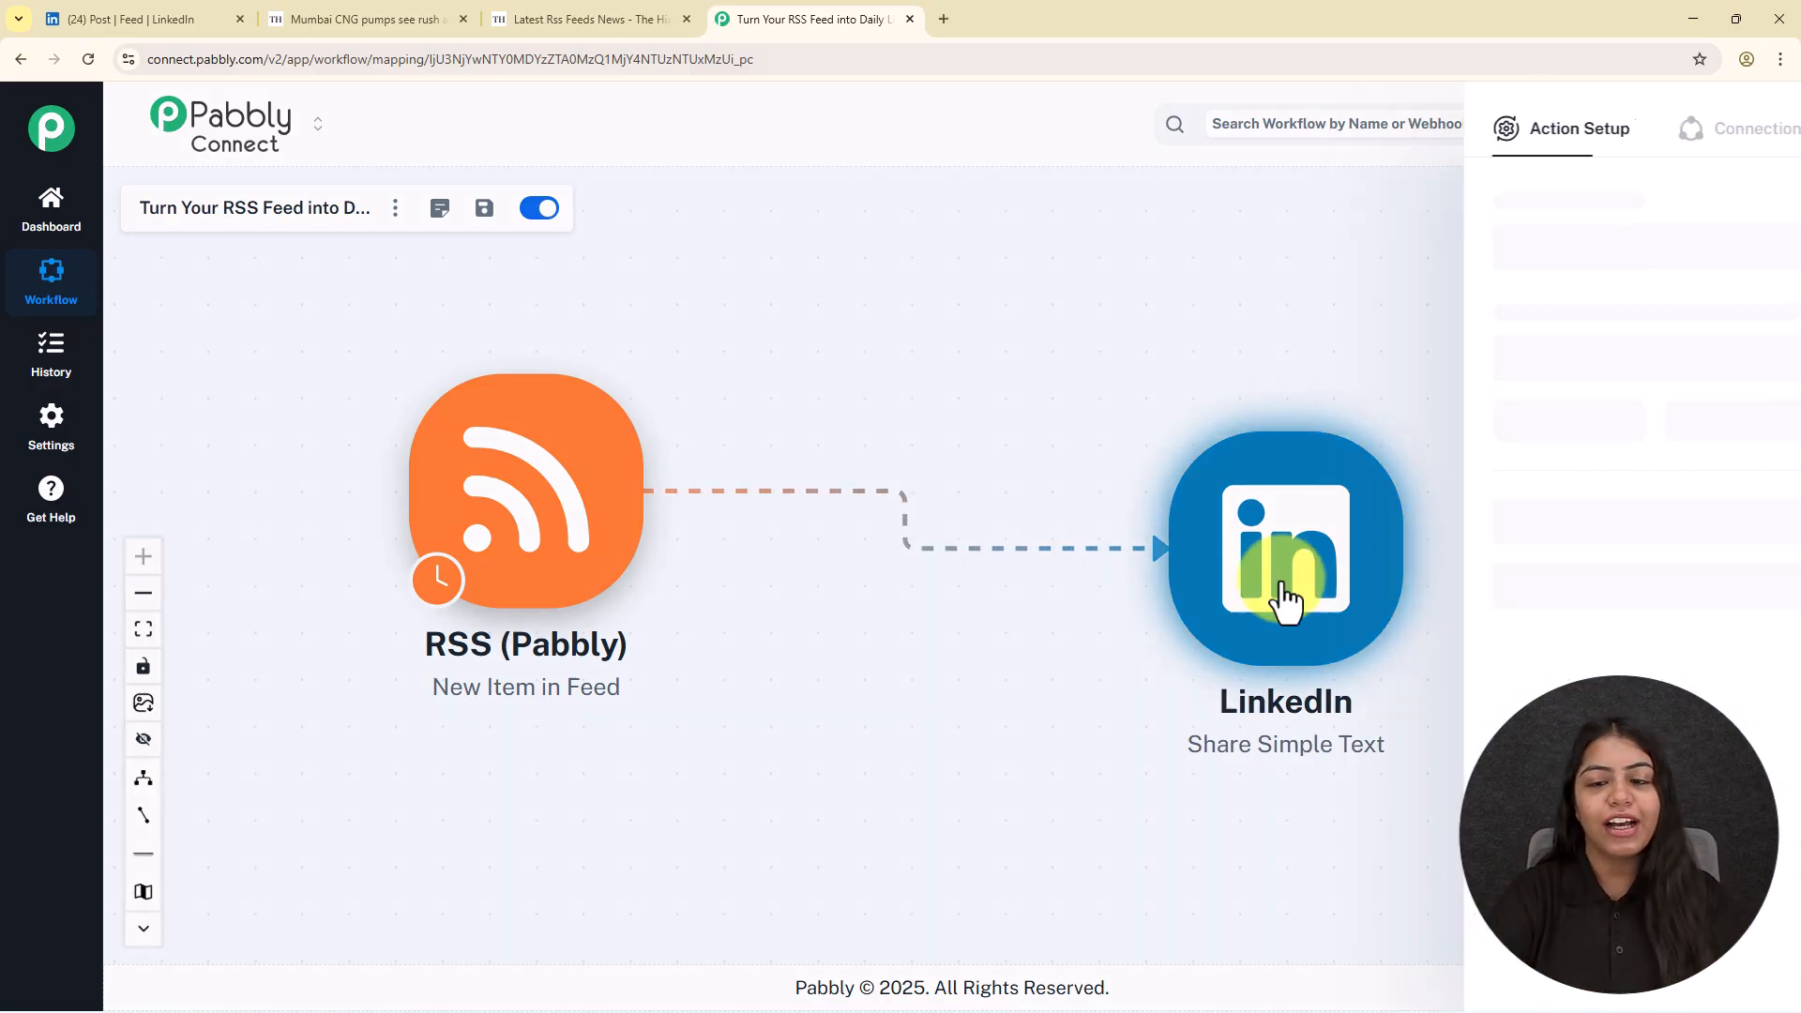
{"action": "scroll", "coordinate": [1277, 766], "scroll_direction": "down", "scroll_amount": 2}
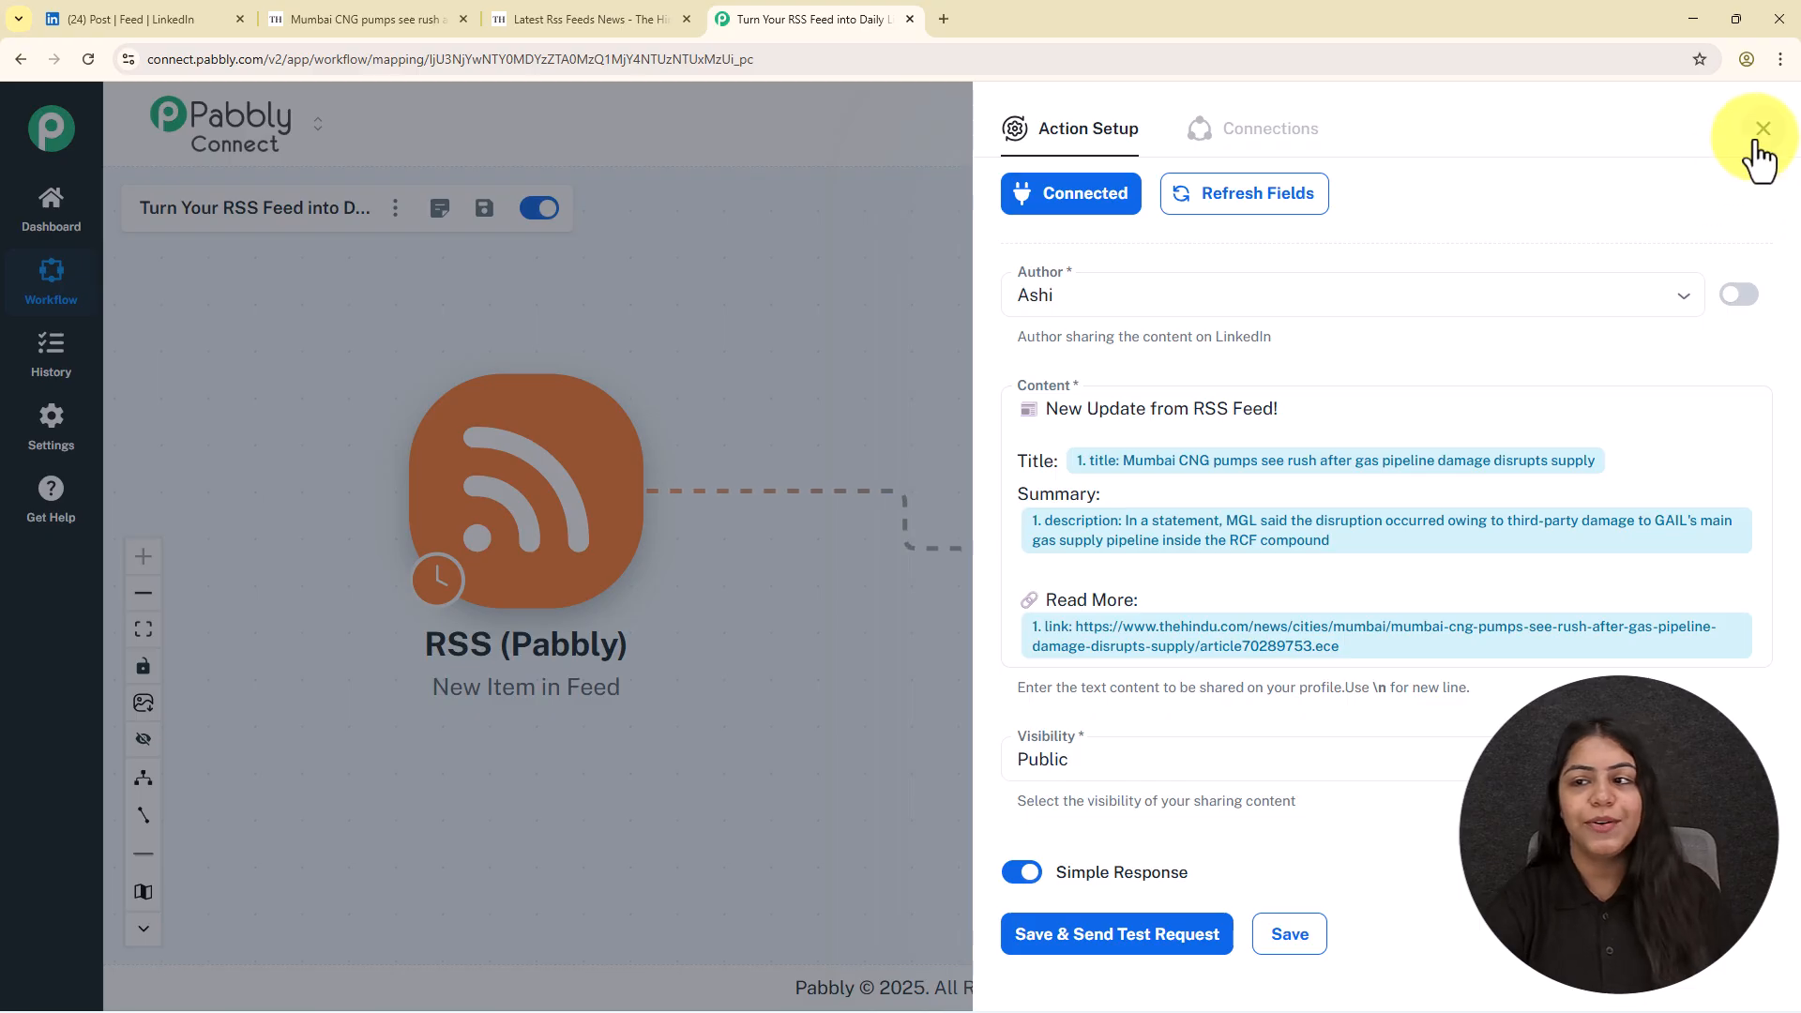
{"action": "left_click", "coordinate": [1762, 129]}
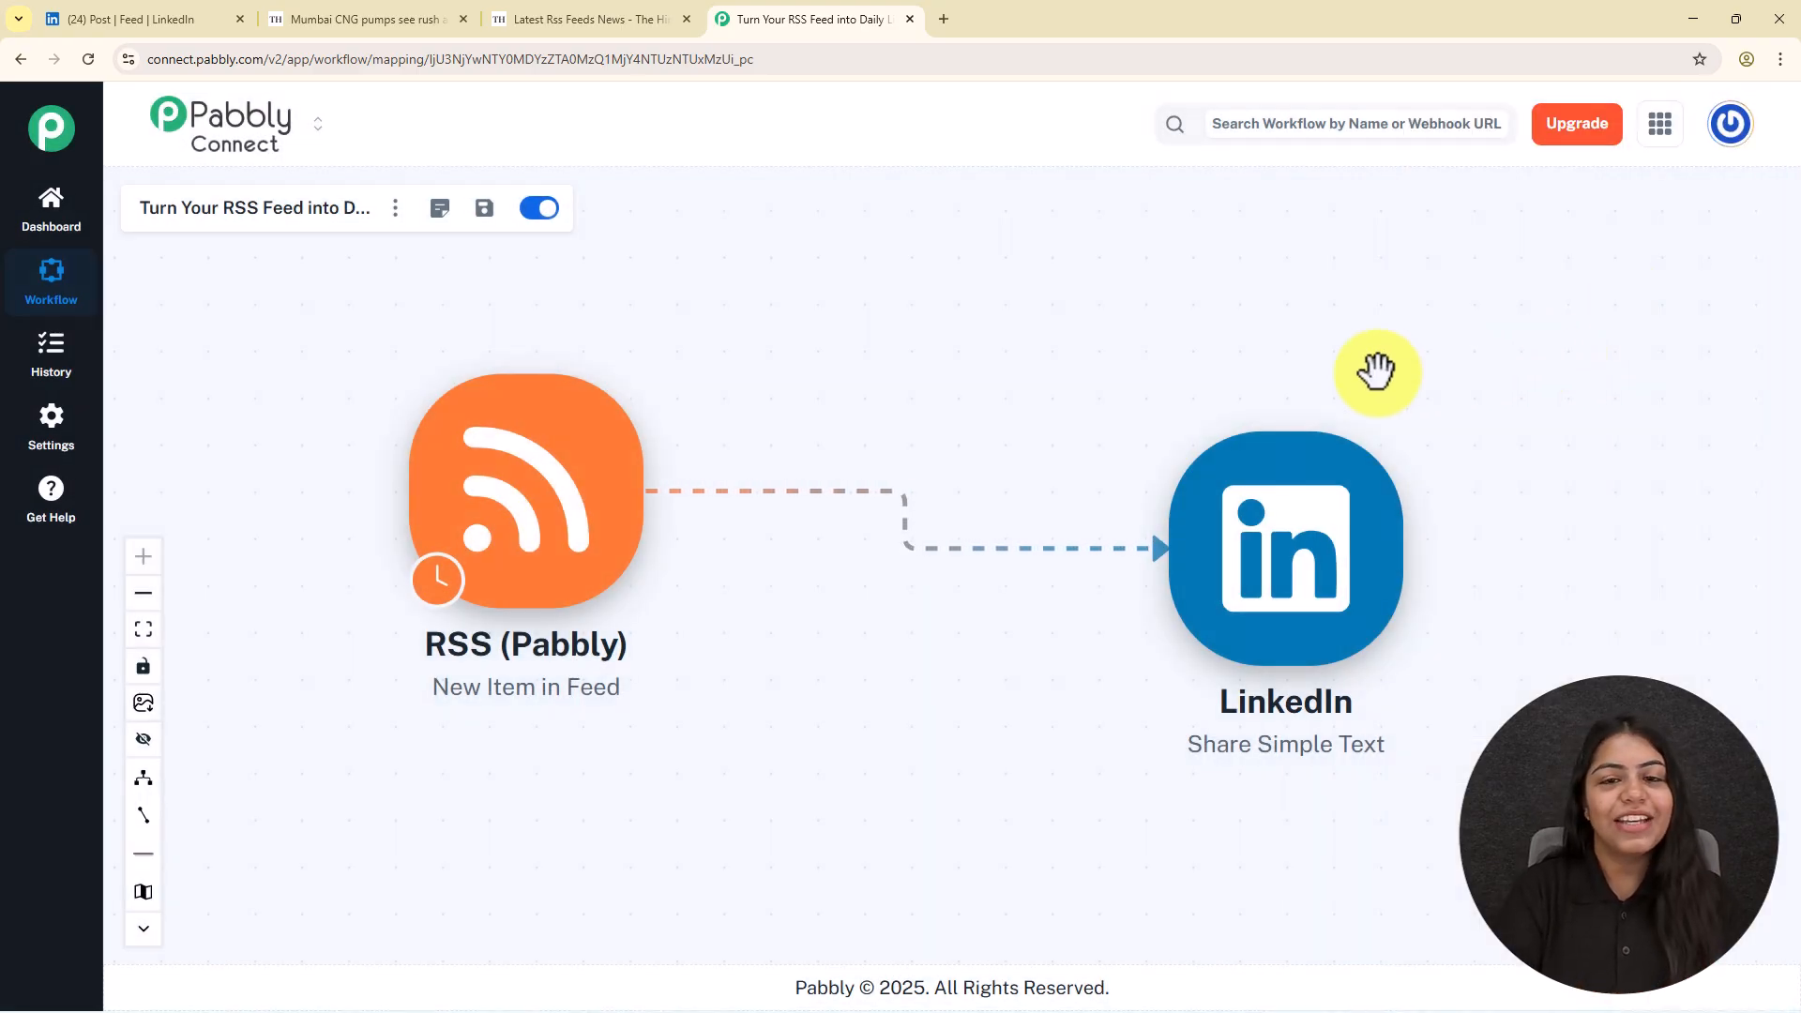